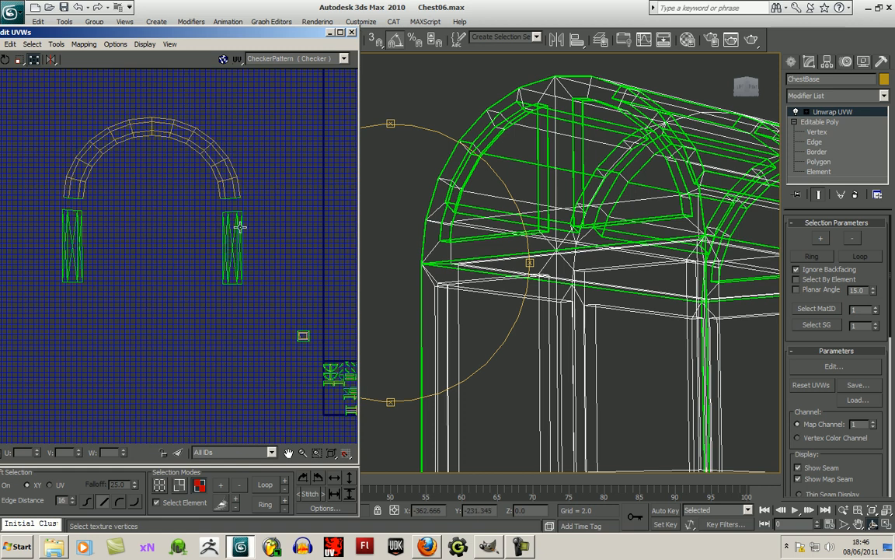
- Move the dense cluster of lid shells out of the small texture square, up into empty UV space
drag(56, 209, 250, 317)
middle_drag(246, 326, 265, 355)
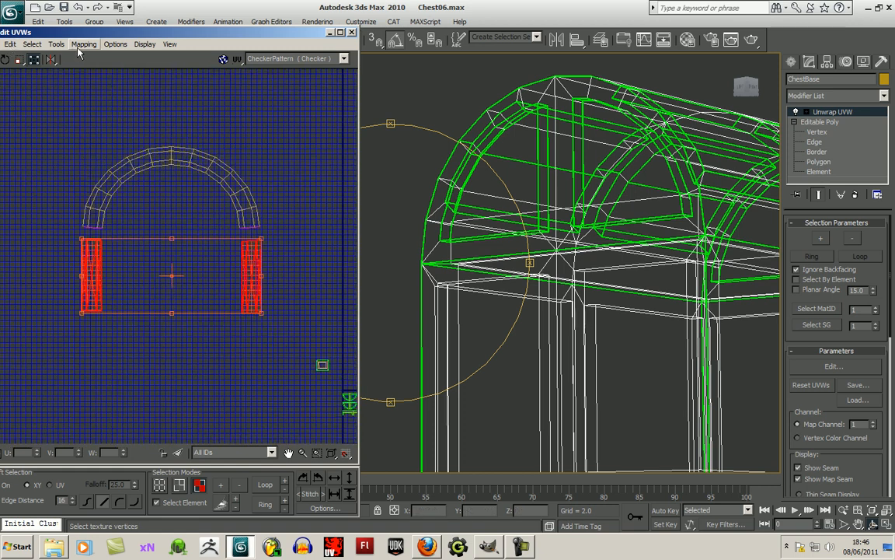
mouse_move(288, 268)
middle_down()
mouse_move(250, 226)
mouse_move(220, 213)
middle_up()
middle_drag(218, 286, 179, 263)
drag(276, 381, 298, 382)
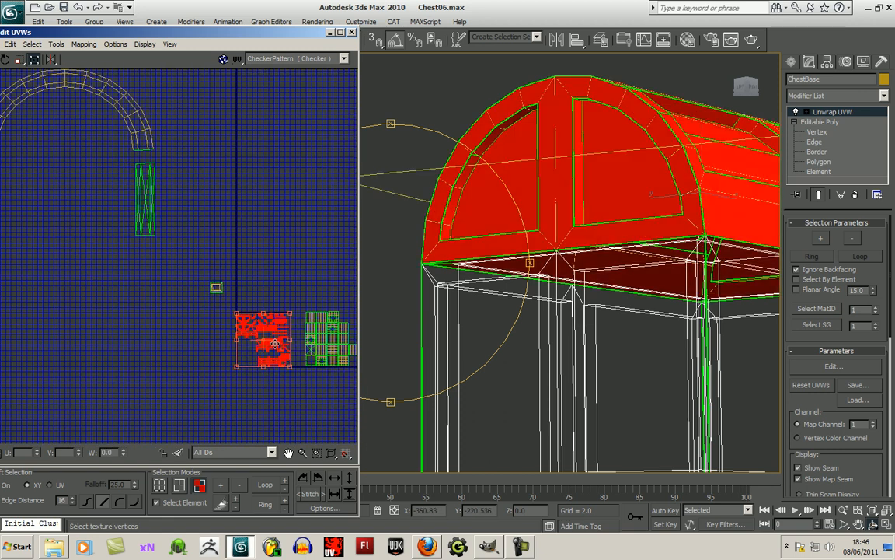
drag(275, 343, 299, 232)
- Move the small framed rectangular shell beside the grid-like cluster of shells and clear the selection
drag(241, 316, 323, 389)
middle_drag(248, 363, 209, 380)
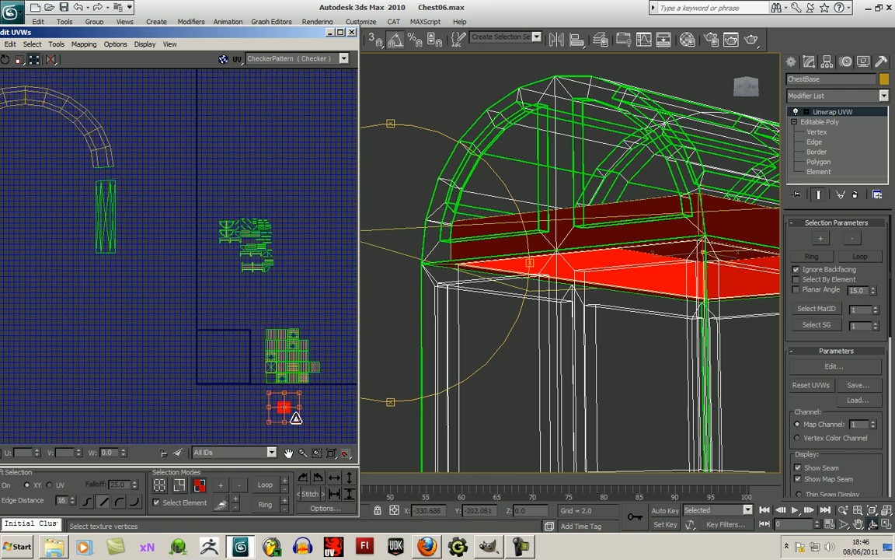
drag(287, 414, 317, 336)
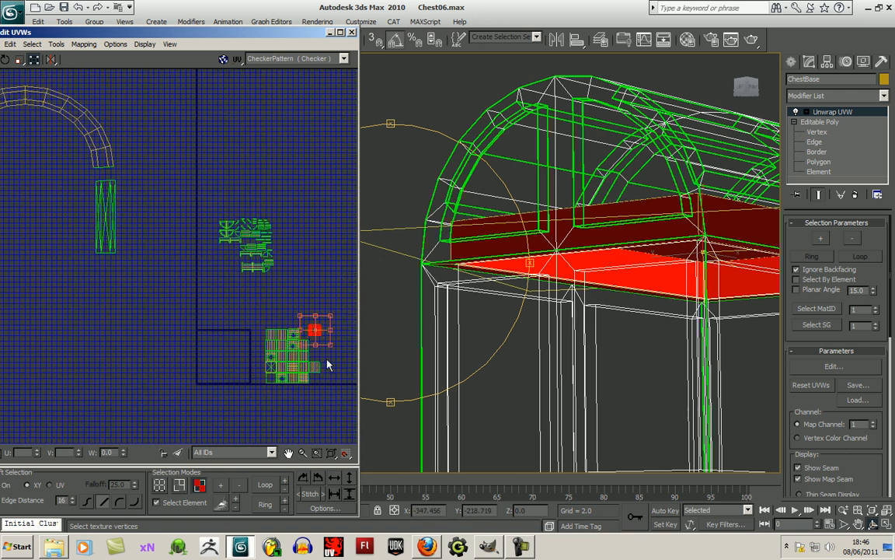
click(303, 394)
- Select the two vertical strips below the arch and pack their UVs
middle_drag(155, 295, 265, 287)
scroll(260, 285, down, 2)
drag(91, 269, 251, 208)
middle_drag(277, 271, 267, 279)
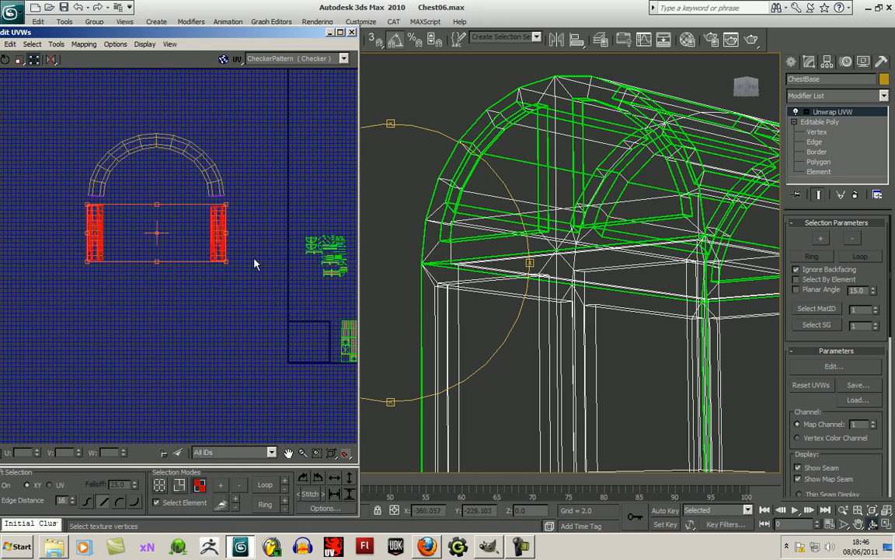
click(84, 44)
mouse_move(57, 44)
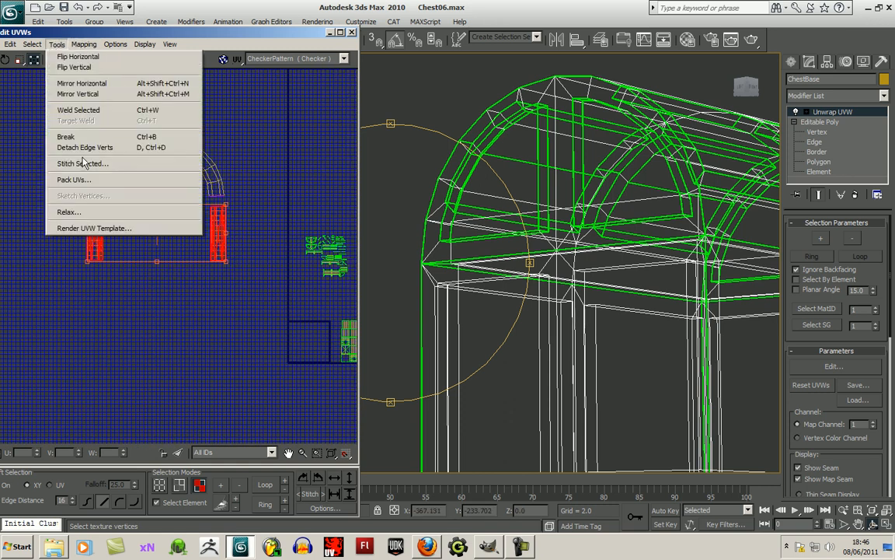
click(91, 180)
click(168, 74)
middle_drag(301, 280, 165, 298)
scroll(269, 271, up, 2)
scroll(273, 322, up, 5)
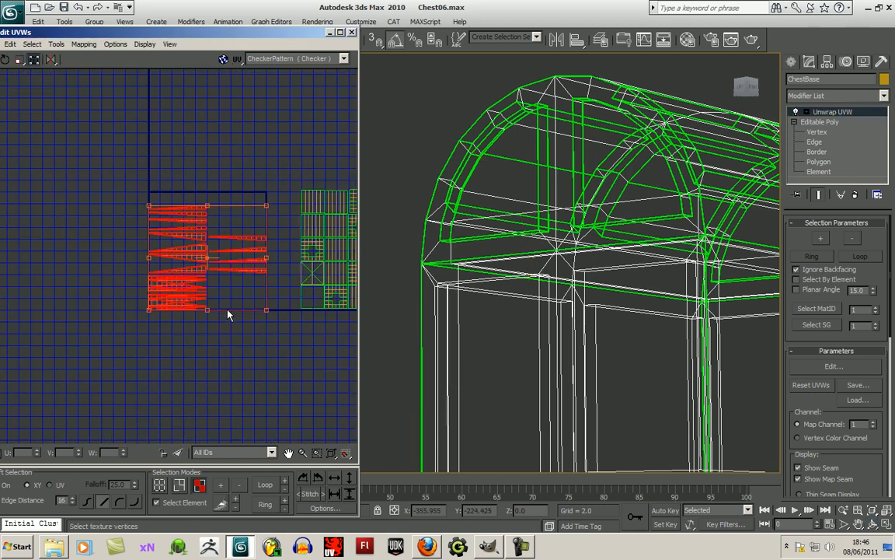
scroll(238, 347, down, 6)
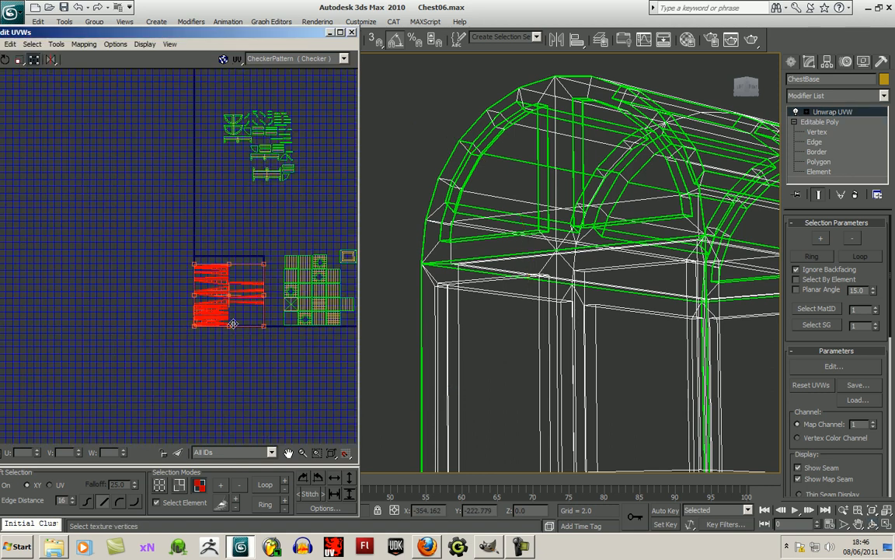
- Apply Normal Mapping to the selected strips with the Back/Front Mapping option
click(94, 48)
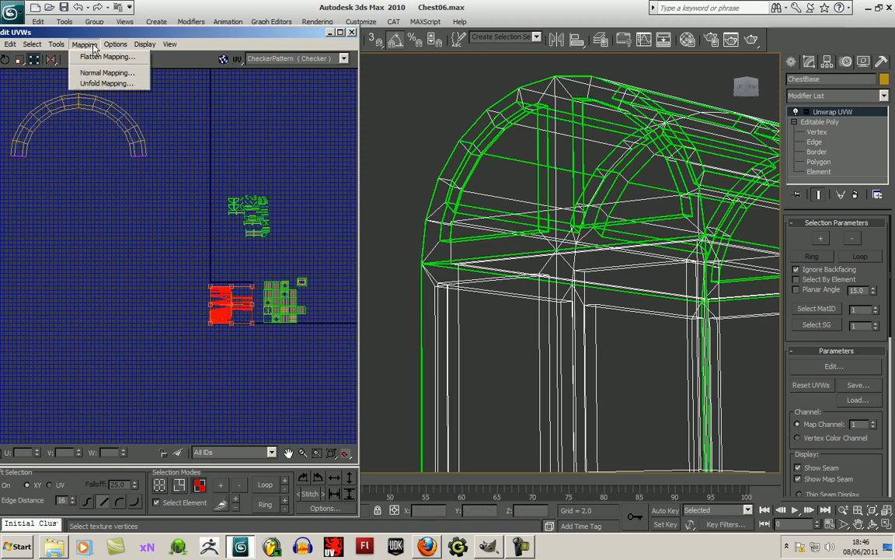
mouse_move(108, 48)
click(91, 68)
click(70, 27)
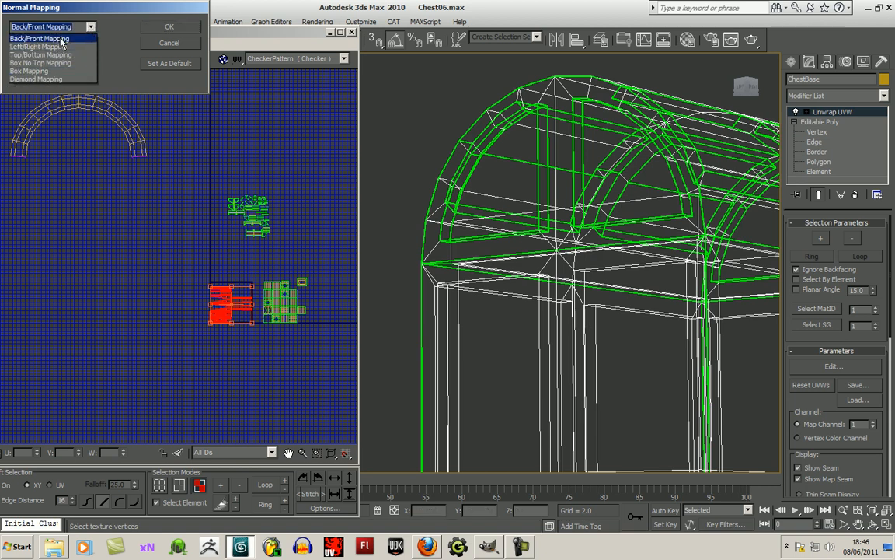
click(62, 39)
click(169, 28)
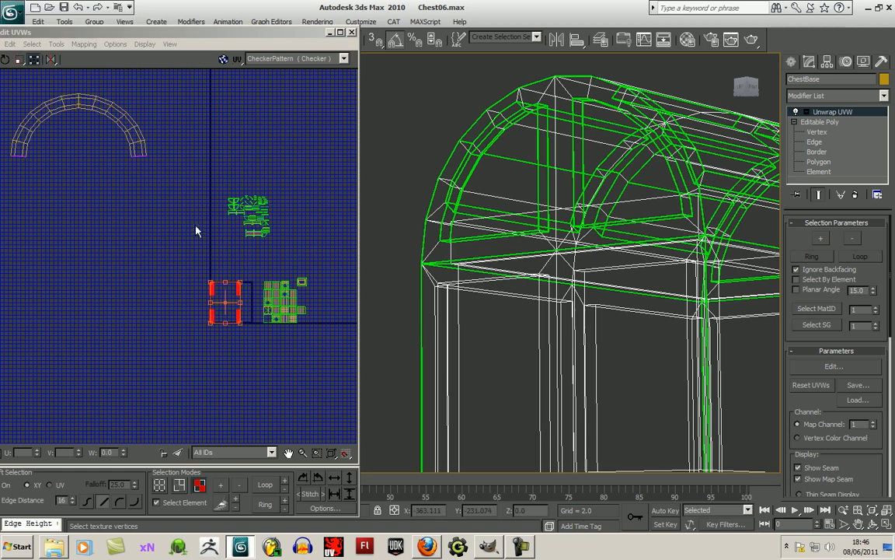
- Reapply Normal Mapping to the selected strips with the Top/Bottom Mapping option, then clear the selection
click(84, 44)
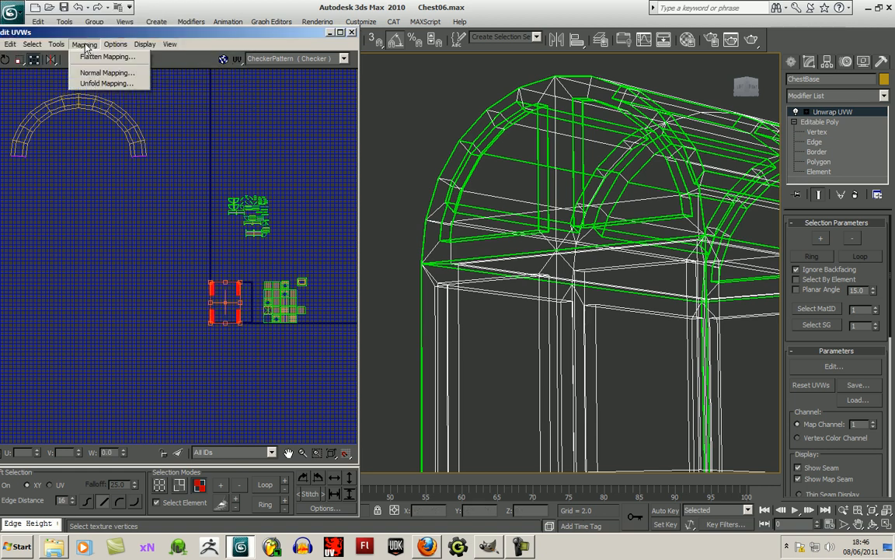
click(107, 72)
click(89, 28)
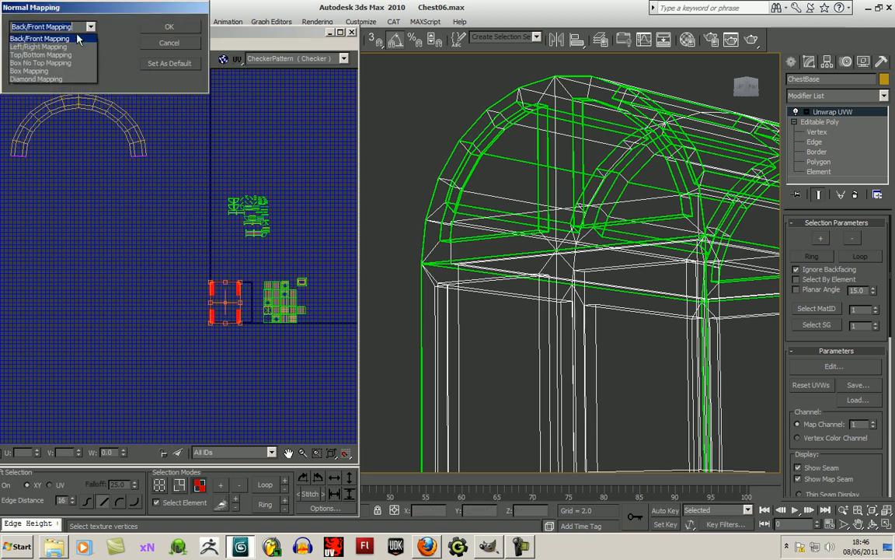
click(39, 54)
click(169, 26)
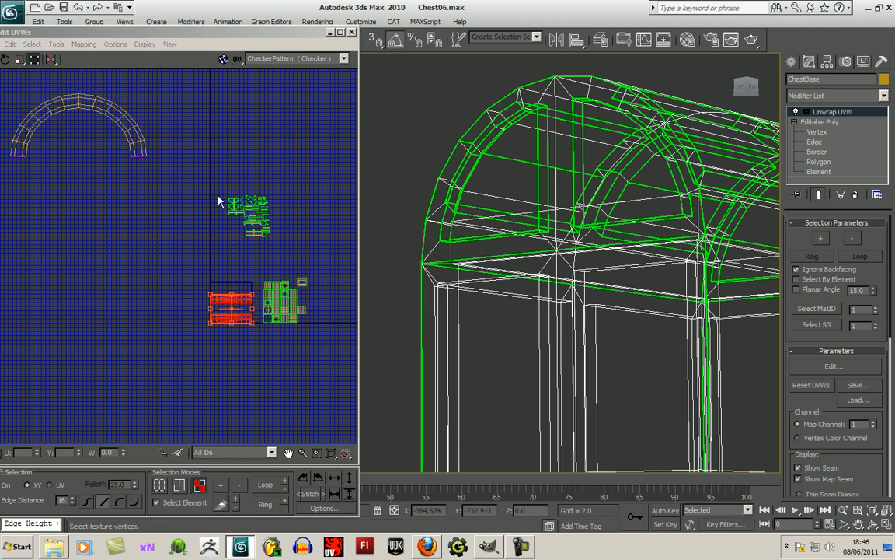
scroll(220, 249, up, 5)
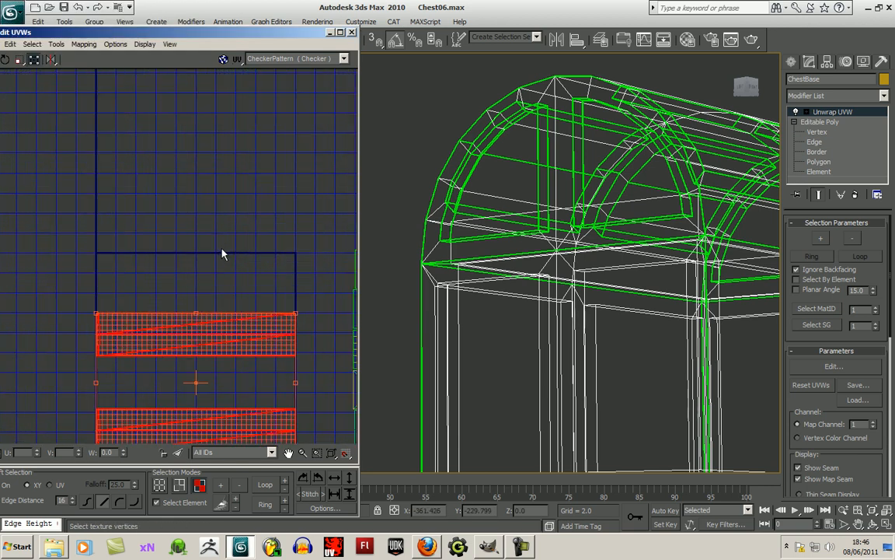
click(234, 224)
middle_drag(286, 261, 292, 209)
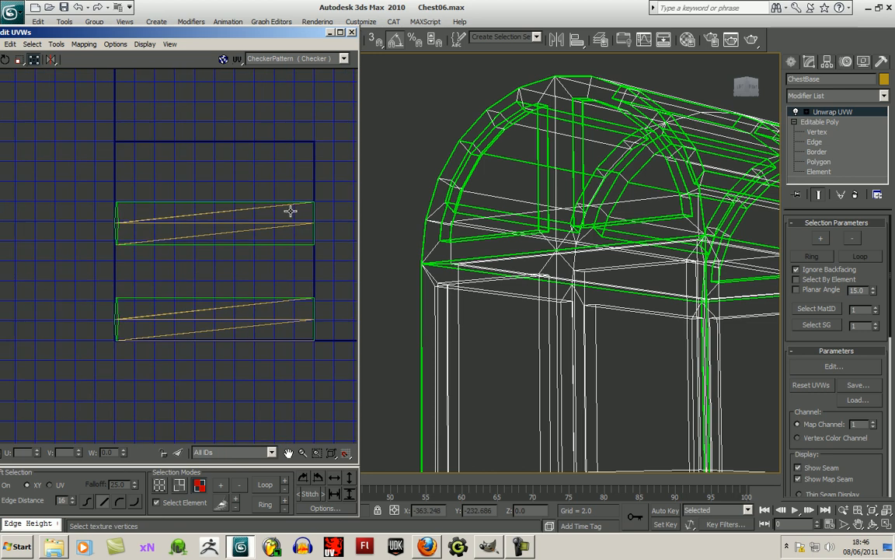
- Try moving individual faces of the lower strip downward with element selection turned off, and undo the move
click(159, 502)
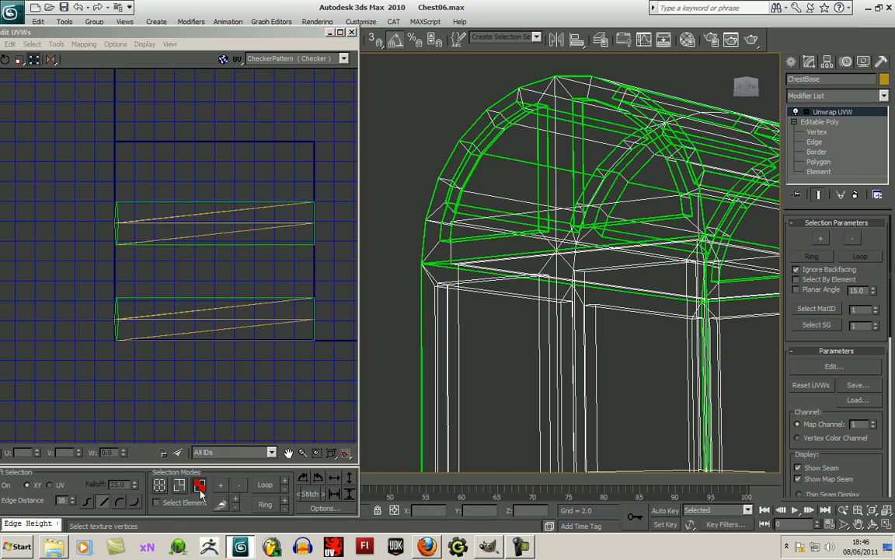
click(200, 312)
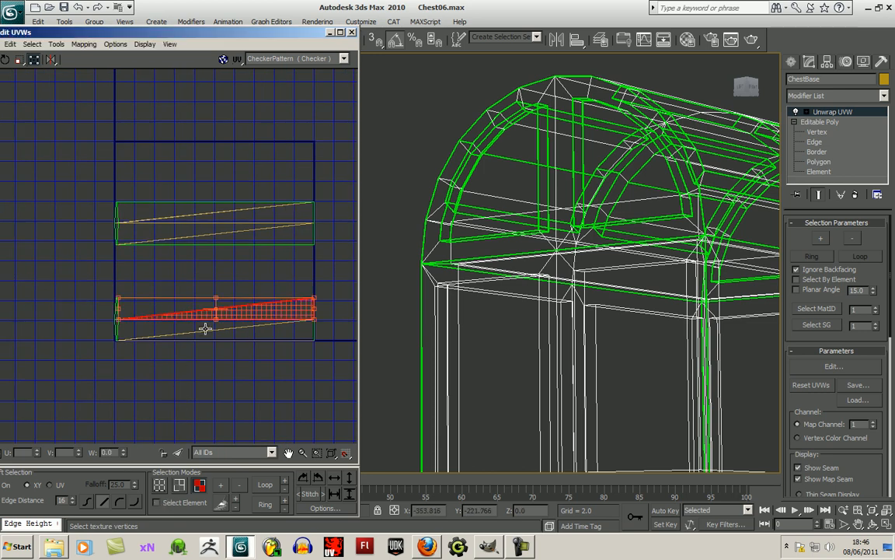
drag(222, 317, 220, 380)
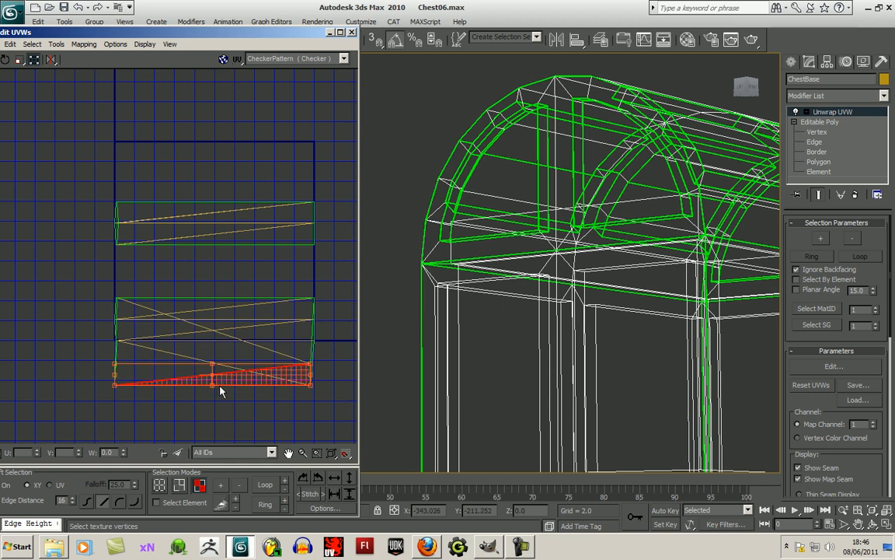
key(ctrl+z)
- Select all faces of both horizontal strips and remap them with a box-type Normal Mapping
scroll(187, 326, down, 3)
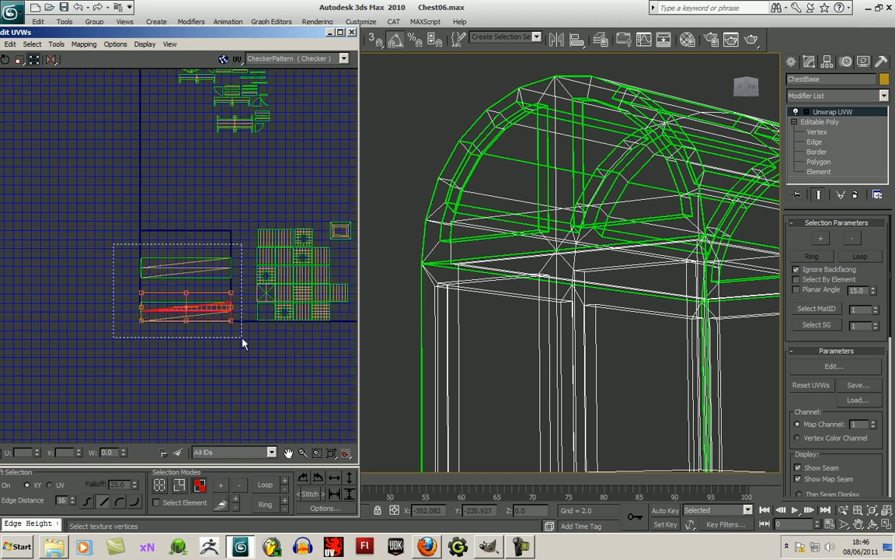
drag(235, 326, 236, 347)
click(84, 44)
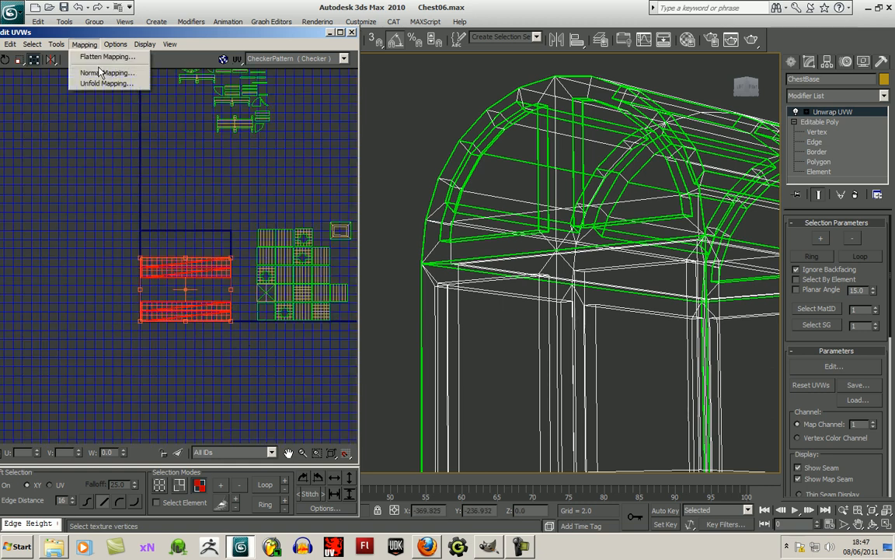
click(86, 69)
click(90, 27)
click(39, 68)
click(169, 26)
click(159, 331)
scroll(163, 332, up, 3)
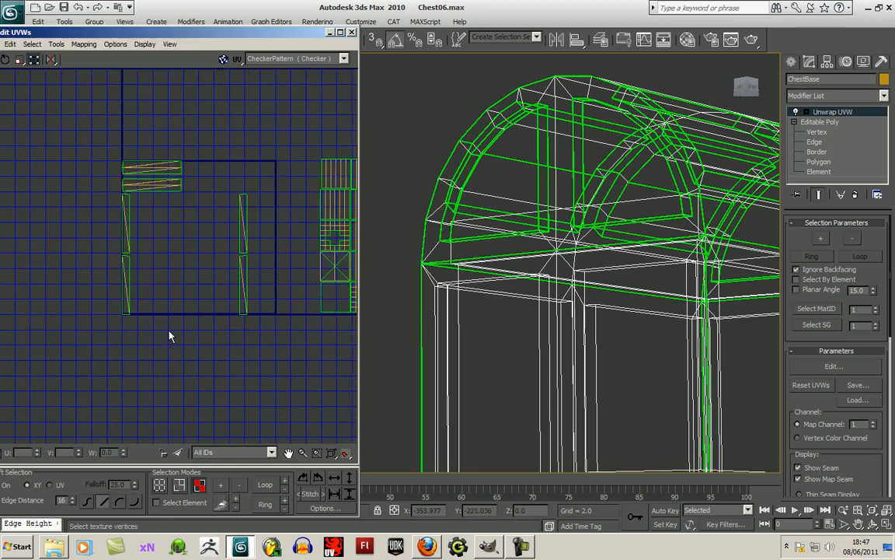
- Select all the newly mapped strips and pack their UVs, then clear the selection
click(153, 191)
drag(86, 144, 221, 338)
scroll(178, 318, down, 4)
click(83, 44)
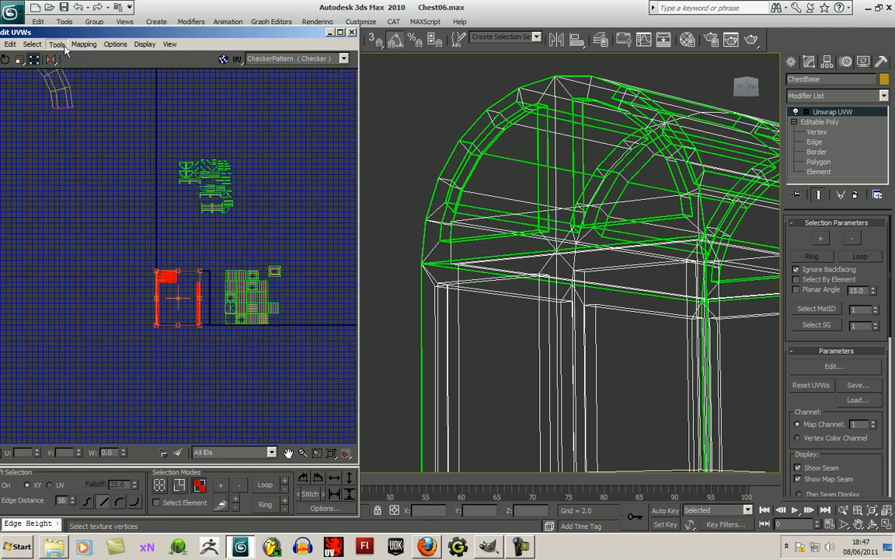
click(80, 161)
click(169, 80)
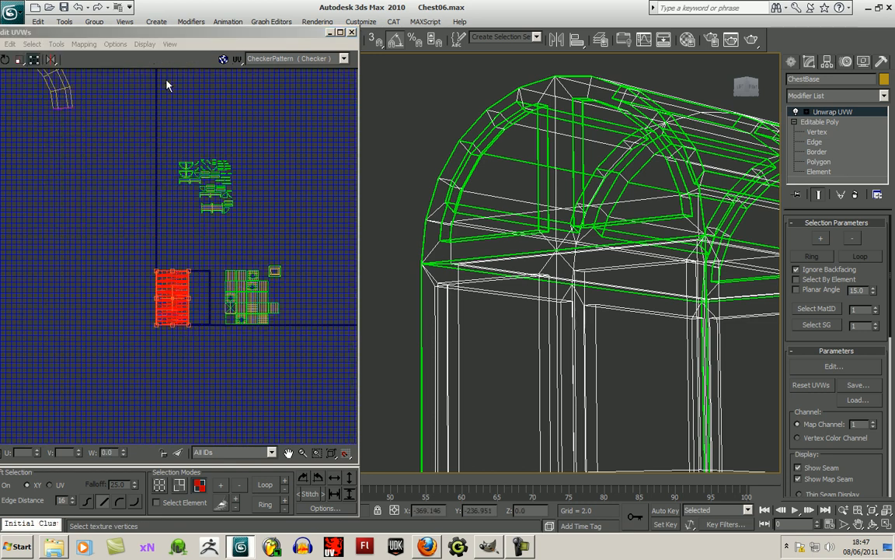
click(175, 354)
scroll(184, 351, up, 4)
scroll(185, 358, up, 4)
scroll(179, 361, up, 3)
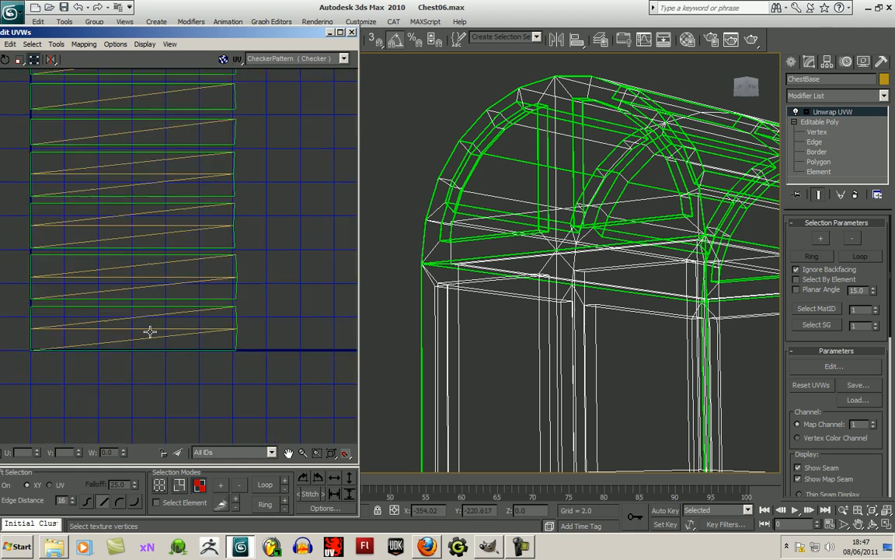
- Select the packed strips one after another to examine which edges they share with each other
click(148, 320)
click(33, 371)
click(100, 323)
click(66, 361)
drag(21, 356, 253, 309)
click(234, 375)
drag(27, 255, 253, 305)
drag(23, 182, 230, 227)
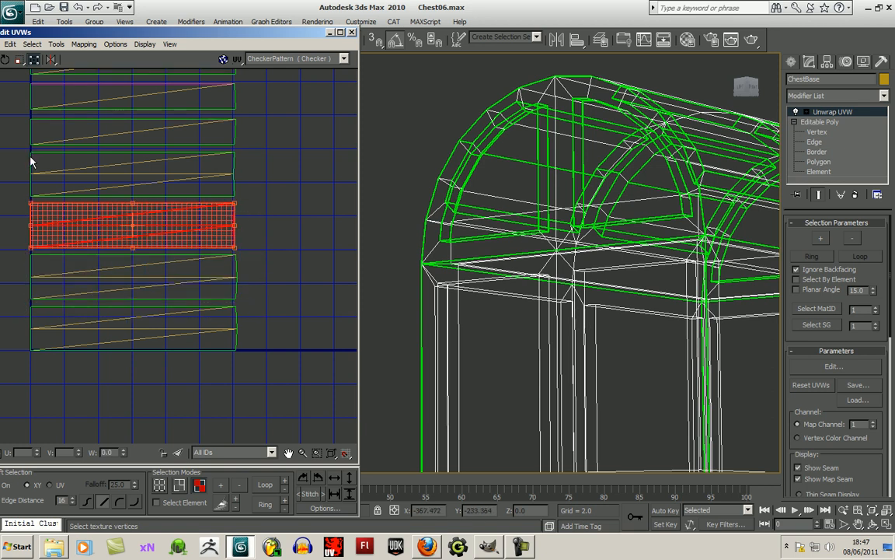
drag(25, 153, 222, 185)
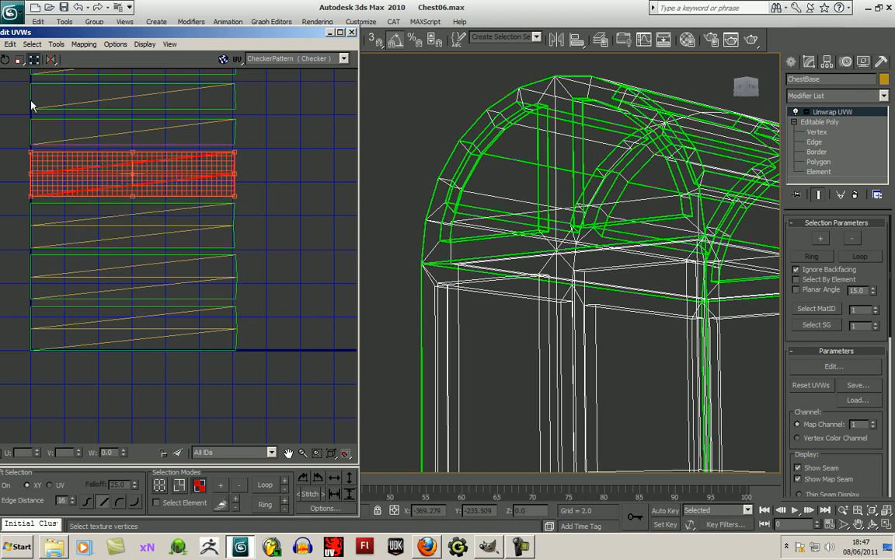
middle_drag(21, 157, 105, 218)
click(151, 262)
middle_drag(228, 272, 191, 265)
drag(248, 219, 306, 215)
middle_drag(272, 354, 332, 274)
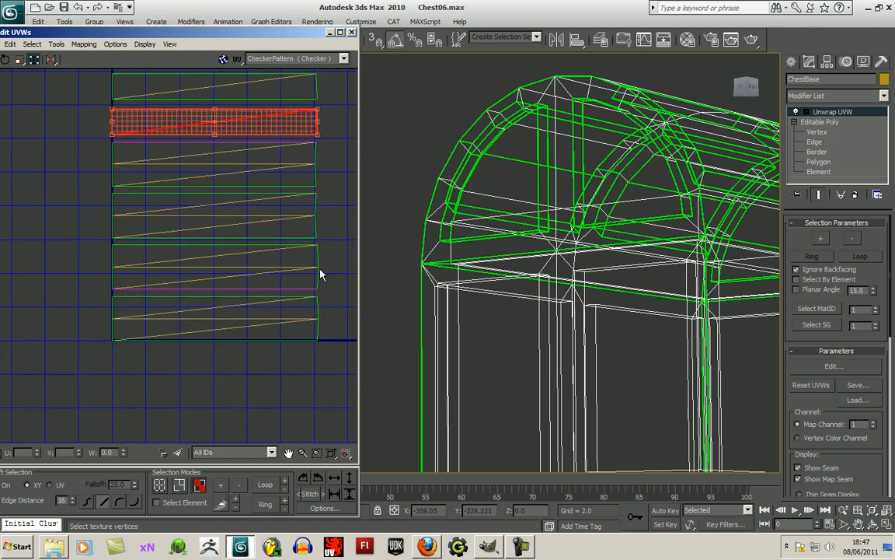
scroll(277, 277, down, 3)
click(269, 272)
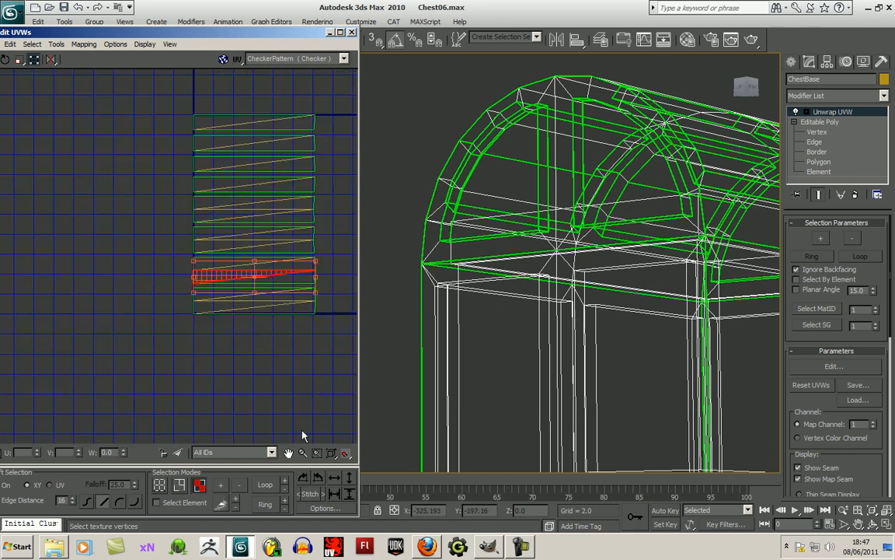
- Turn on element selection and stack four matching strips, two double and two single, in a column left of the UV square
click(159, 505)
click(242, 359)
click(251, 274)
drag(277, 278, 118, 223)
click(123, 267)
click(219, 183)
drag(219, 183, 62, 240)
drag(217, 207, 55, 262)
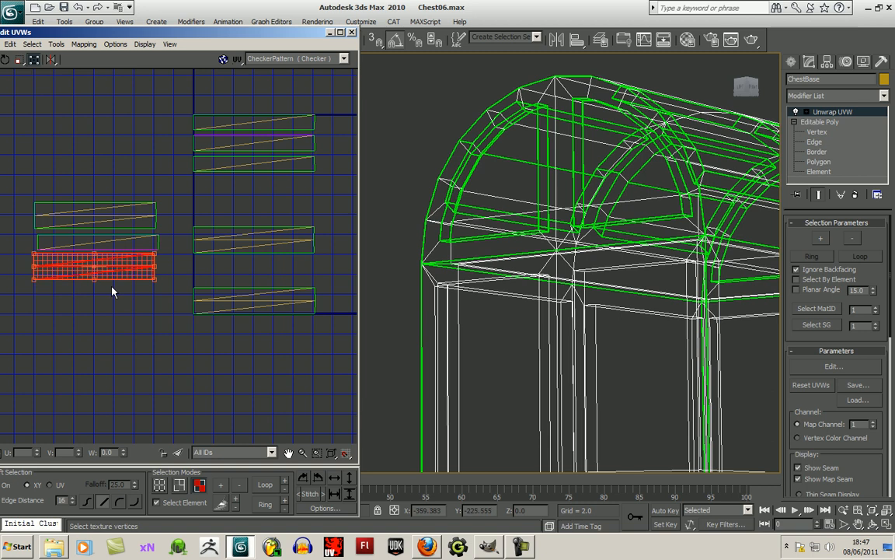
click(237, 141)
drag(237, 141, 77, 296)
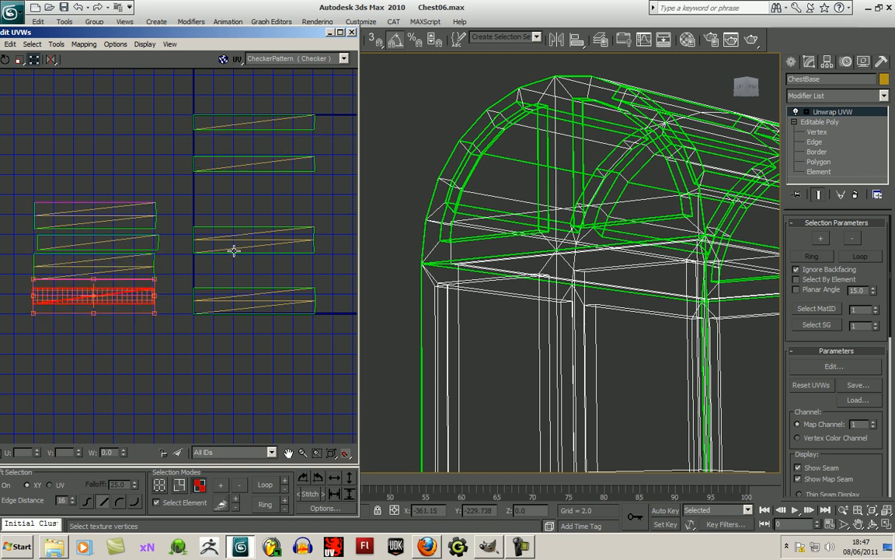
- Move the two single strips of the original column down, one between the double strips and one just above them
click(109, 204)
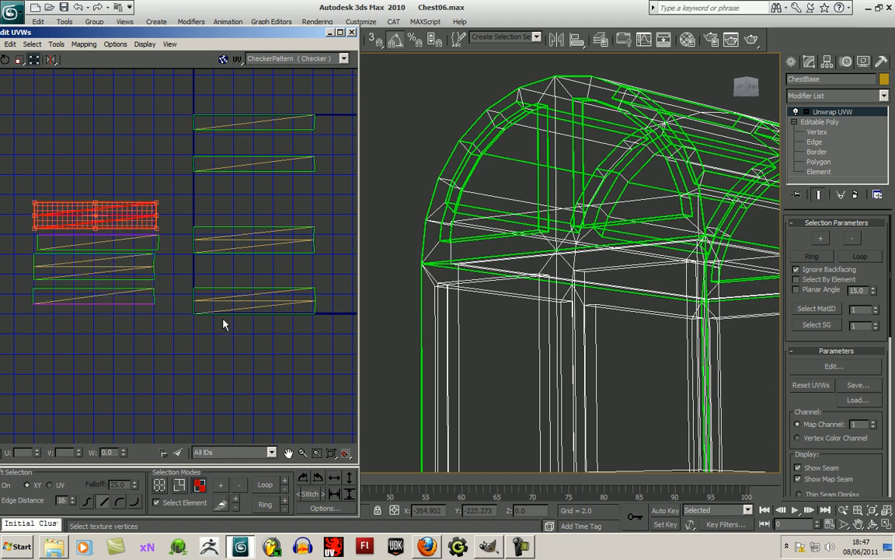
drag(87, 204, 246, 288)
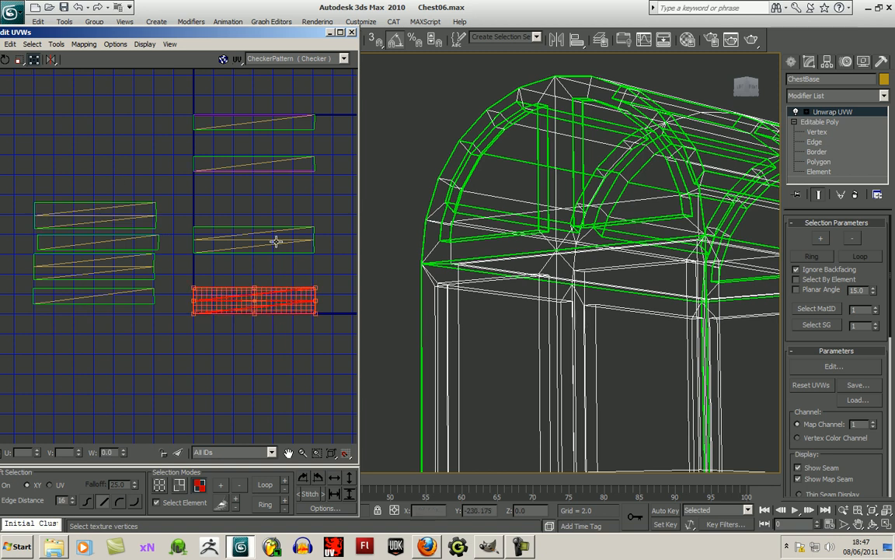
drag(277, 167, 275, 240)
drag(245, 123, 245, 215)
- Switch from element to single-vertex selection and join the four loose strips outside the UV square into one block by moving their corner vertices together
click(165, 360)
scroll(186, 364, up, 5)
click(160, 503)
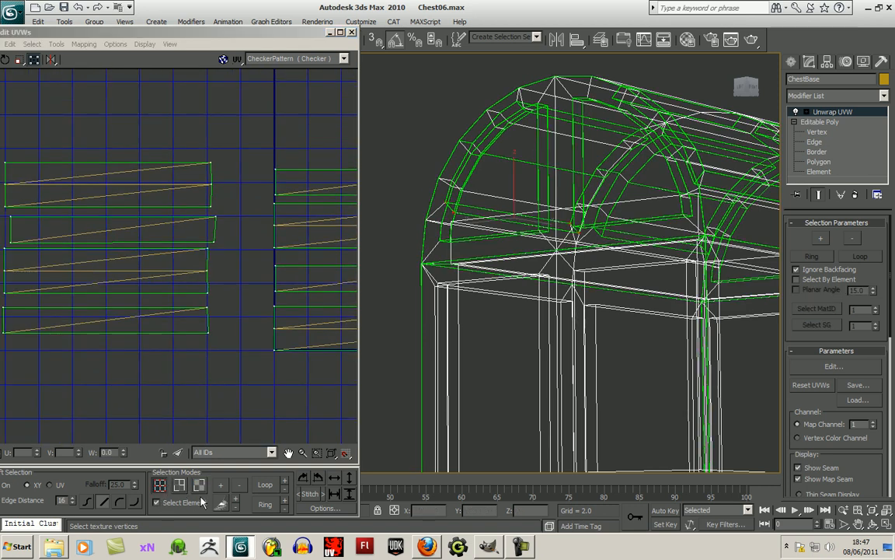
middle_drag(185, 376, 228, 379)
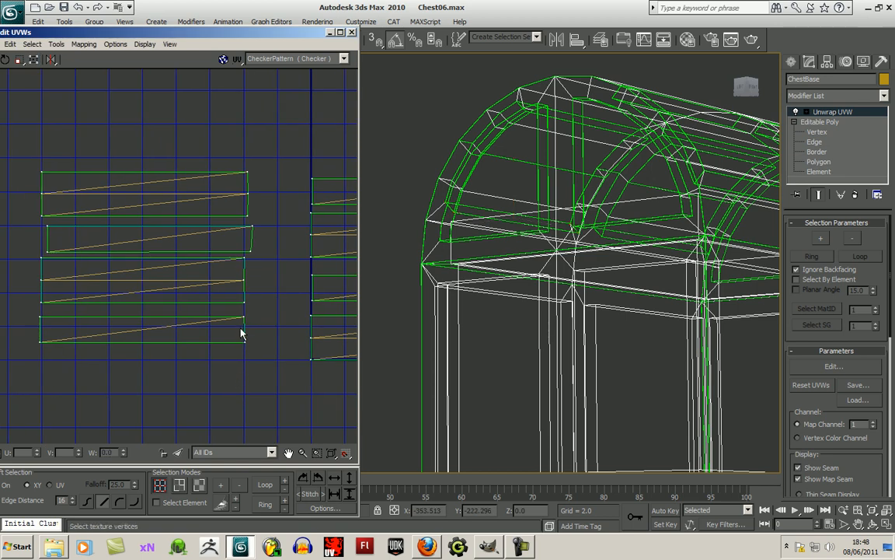
drag(244, 317, 243, 303)
drag(41, 316, 41, 303)
drag(43, 258, 41, 252)
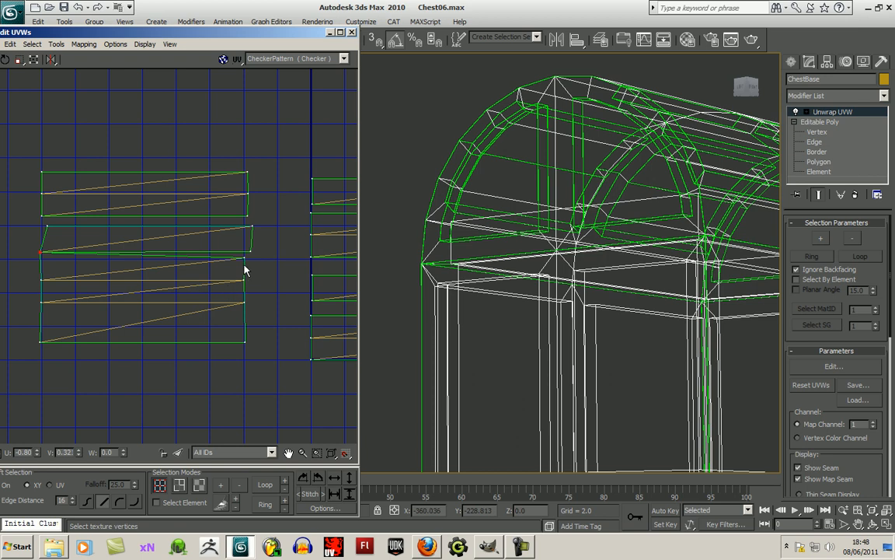
drag(245, 257, 248, 216)
drag(48, 224, 42, 215)
- Move the corner vertices of the strips along the UV square's edge together so that column also forms one continuous block
middle_drag(232, 240, 61, 280)
drag(140, 254, 141, 244)
drag(141, 299, 143, 316)
drag(141, 356, 142, 339)
middle_drag(201, 342, 109, 344)
drag(248, 357, 249, 306)
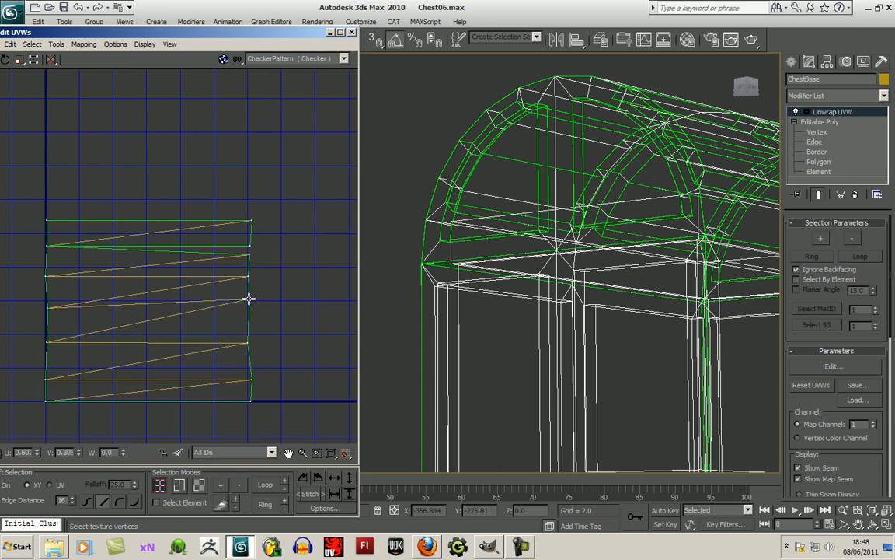
drag(250, 257, 249, 246)
- Straighten both side edges of the block outside the UV square by scaling each side's vertices flat horizontally
scroll(273, 293, down, 5)
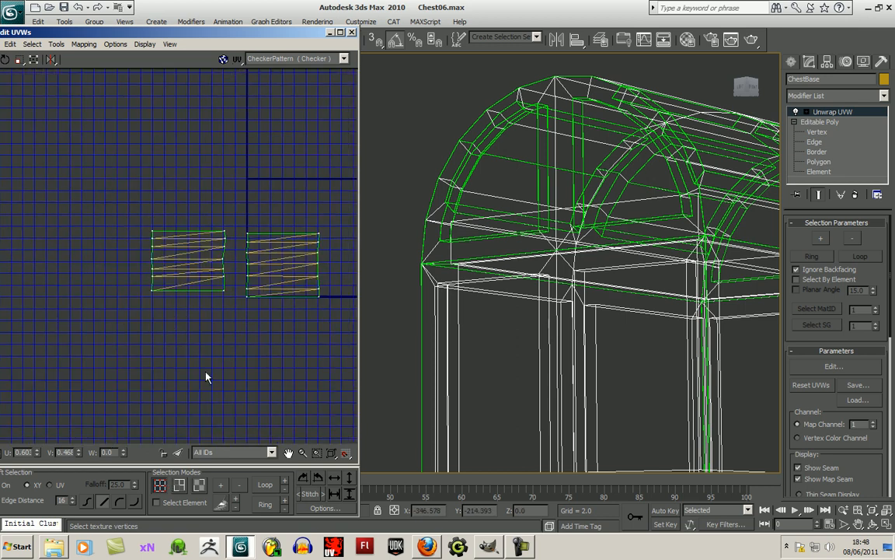
middle_drag(206, 375, 197, 386)
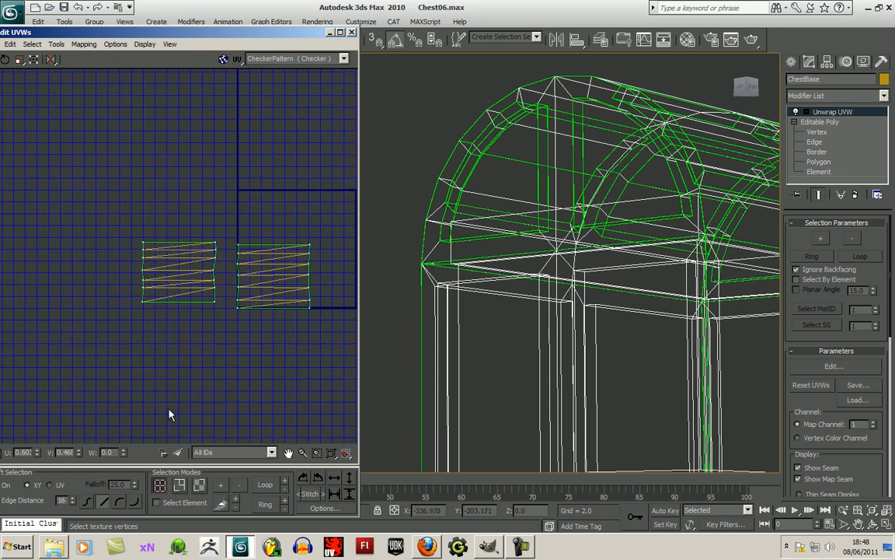
key(r)
click(194, 372)
drag(141, 257, 155, 322)
scroll(157, 328, up, 4)
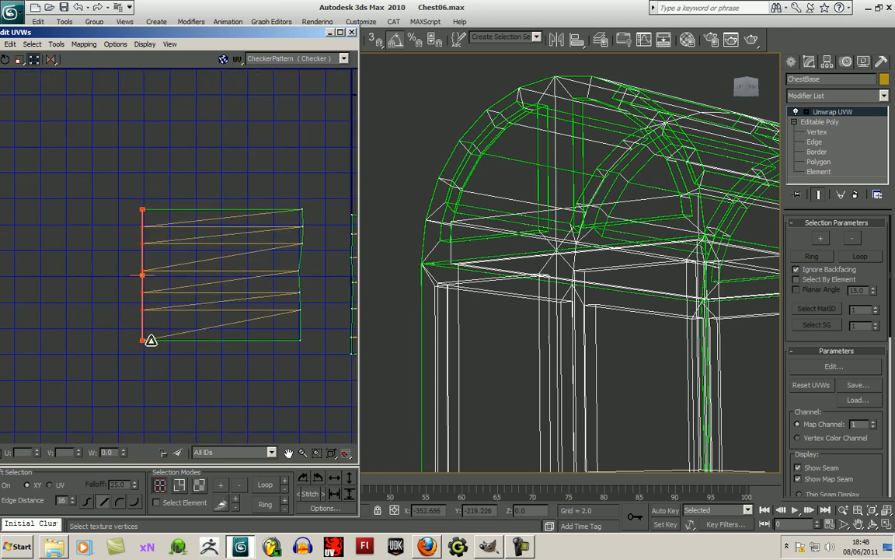
middle_drag(321, 322, 238, 334)
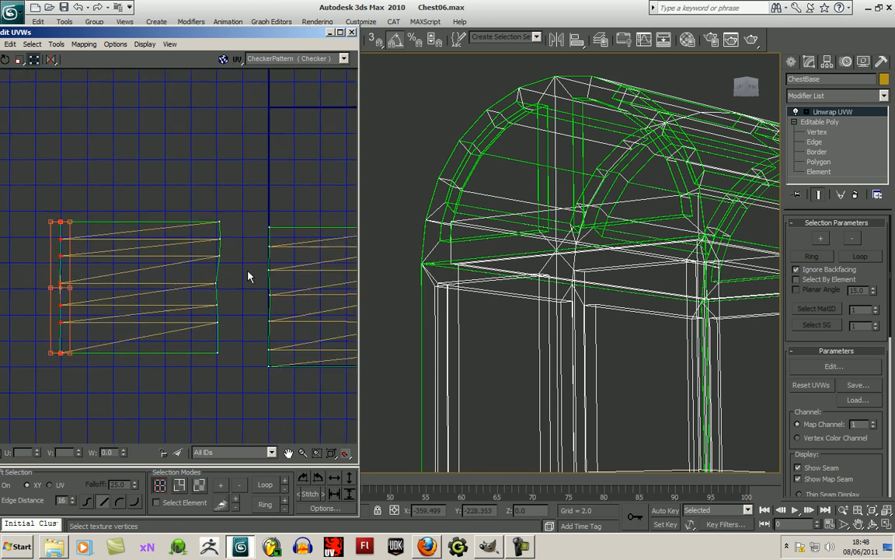
drag(223, 225, 214, 336)
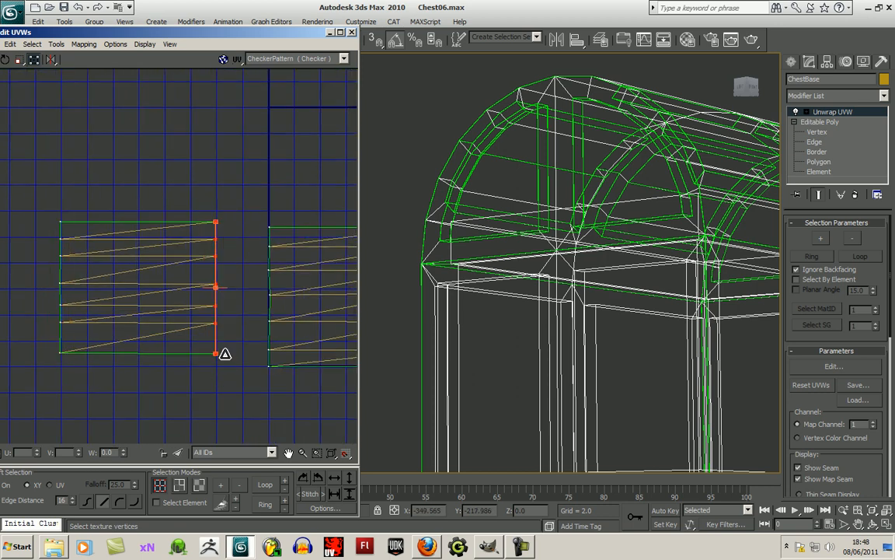
- Scale the vertices on both sides of the block inside the UV square flat so its side edges are straight
middle_drag(224, 354, 102, 352)
drag(132, 215, 153, 372)
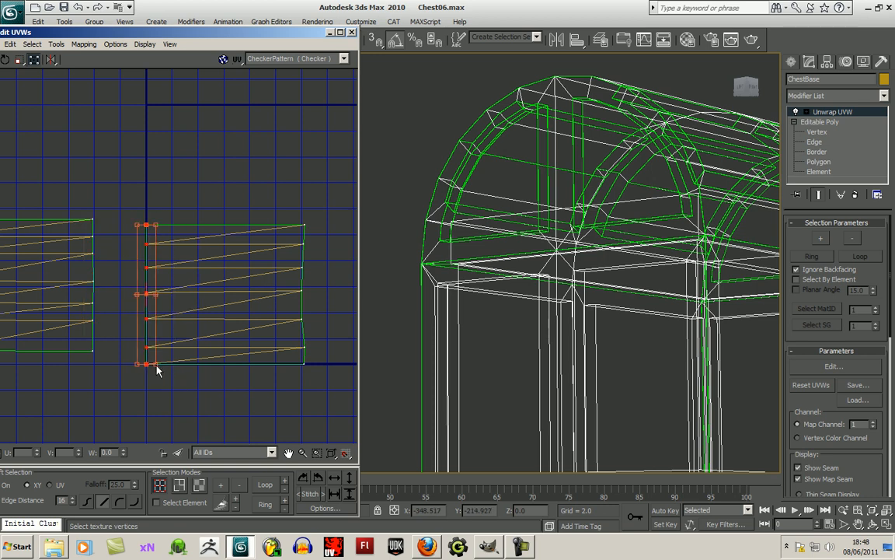
drag(293, 387, 312, 364)
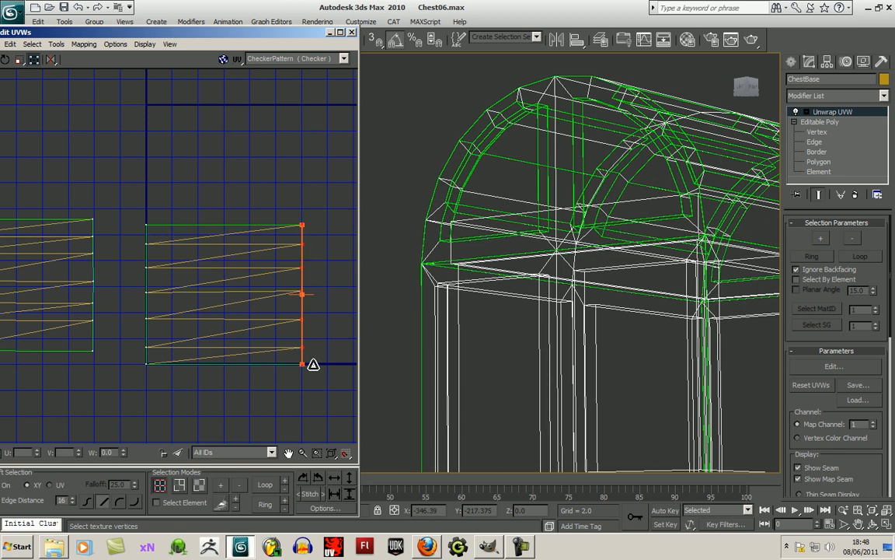
- Return to whole-element face selection, stack the two strip blocks in one column and move them beside the small trim shells
scroll(281, 396, down, 5)
middle_drag(281, 397, 247, 330)
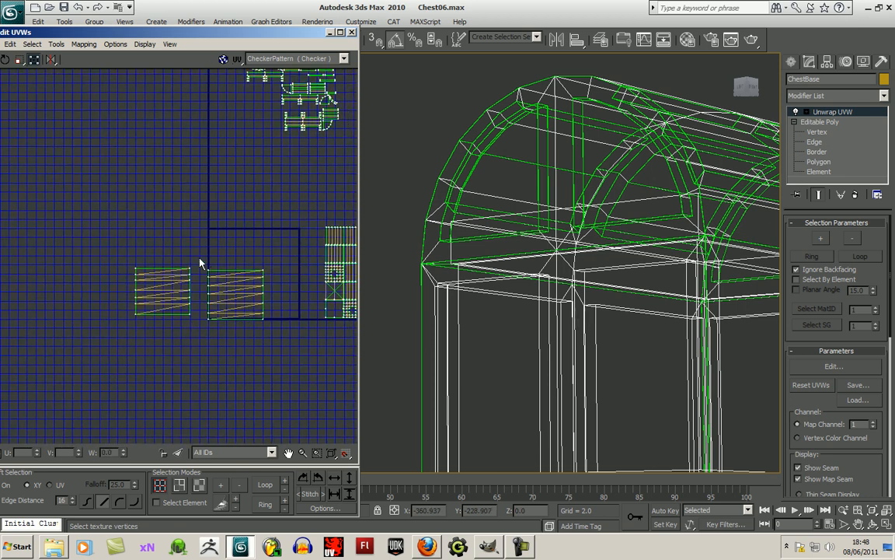
click(157, 502)
click(200, 484)
click(242, 308)
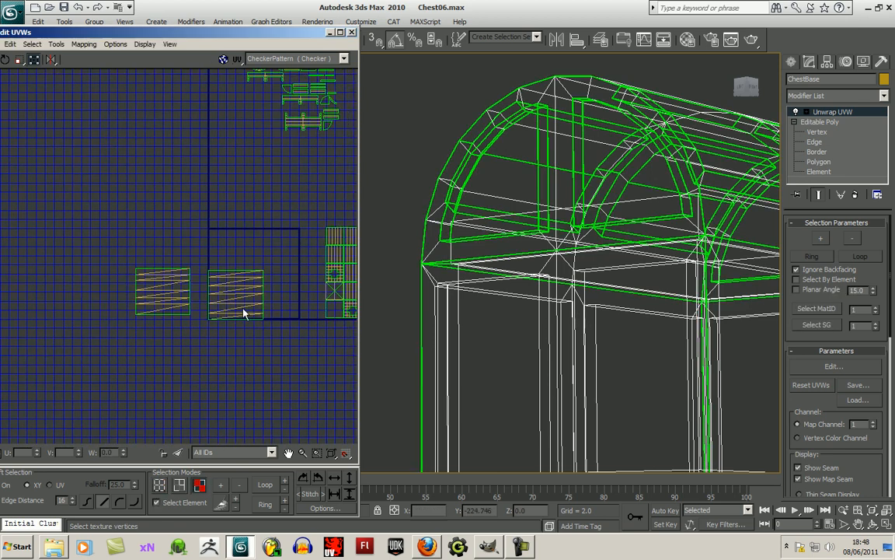
drag(234, 309, 159, 255)
scroll(200, 329, down, 3)
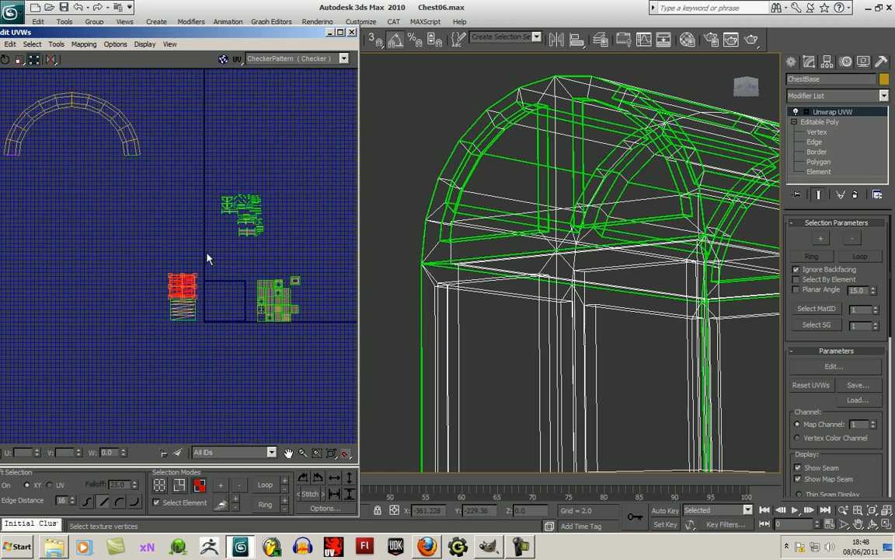
drag(160, 329, 307, 213)
- Examine the padlock shackle in the model and select the arched UV shell to check which part of it the shell covers
middle_drag(678, 332, 475, 360)
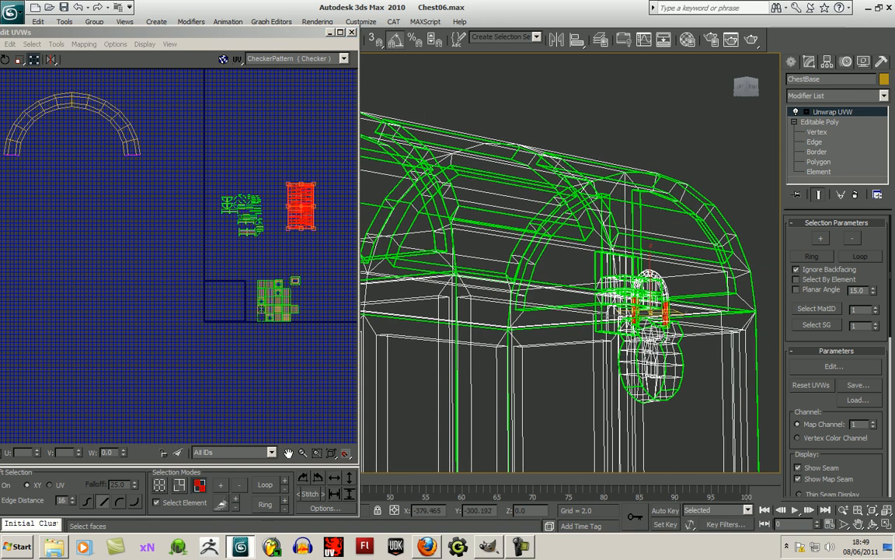
scroll(591, 380, up, 8)
middle_drag(592, 380, 306, 199)
middle_drag(111, 189, 202, 270)
drag(272, 273, 274, 274)
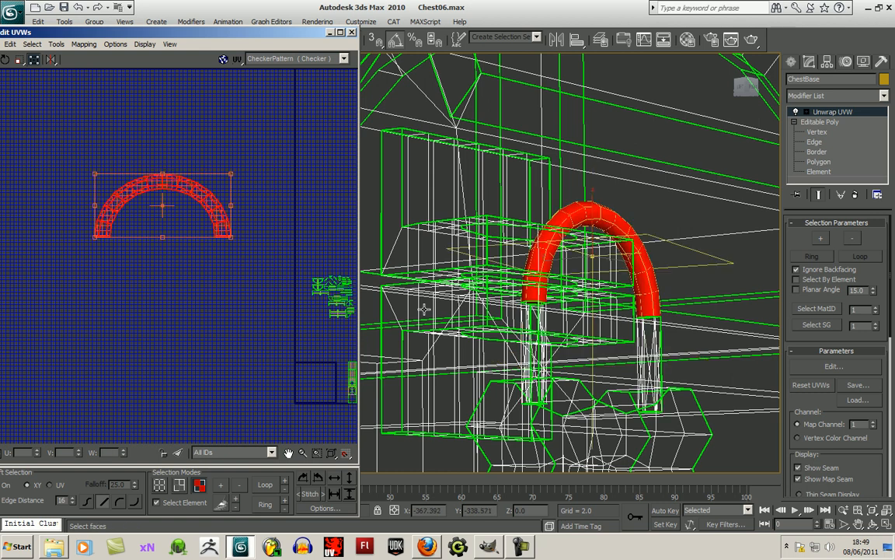
click(190, 267)
scroll(187, 274, up, 3)
middle_drag(202, 291, 231, 344)
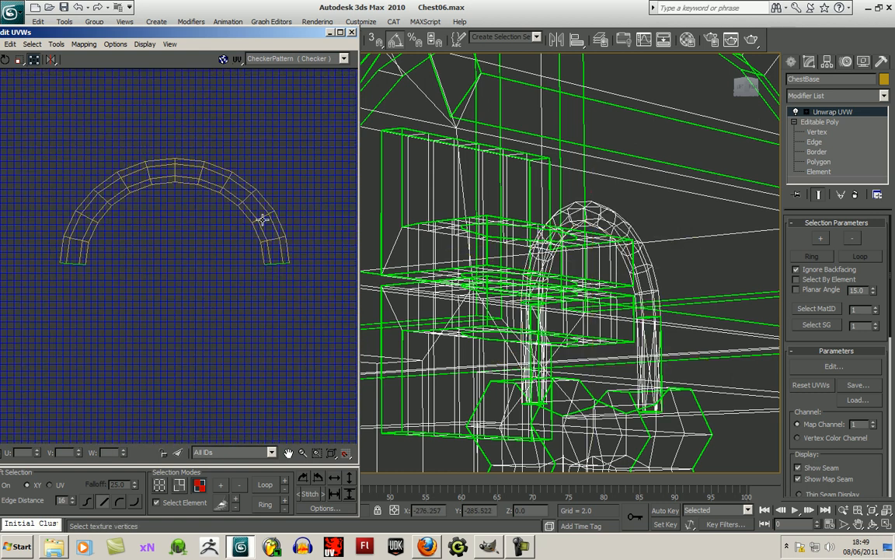
click(266, 251)
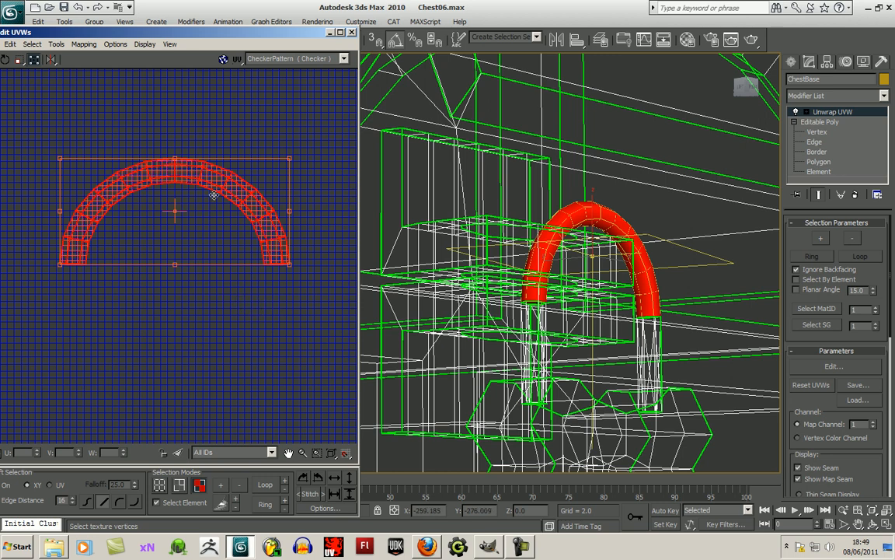
click(249, 329)
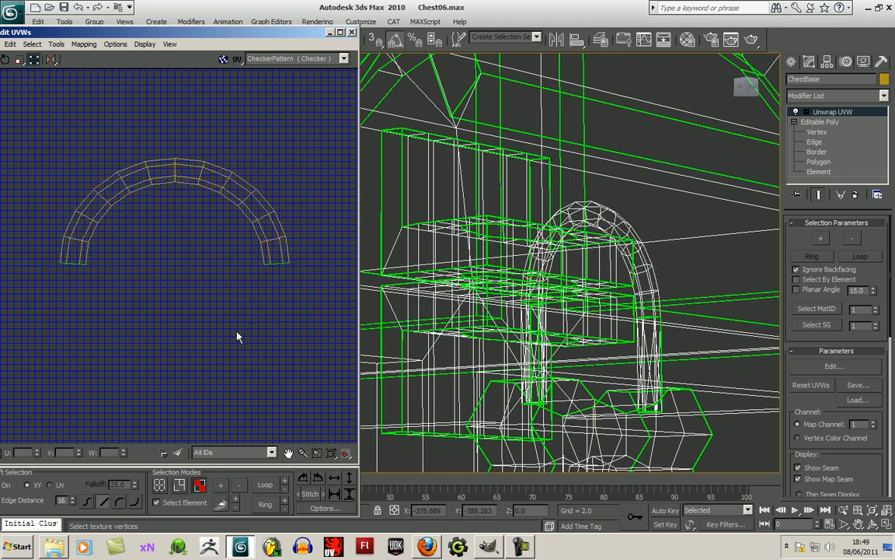
- Select the lower strip block and nudge it sideways into line beneath the upper block, then clear the selection
scroll(208, 335, down, 2)
scroll(208, 336, down, 4)
middle_drag(277, 391, 190, 344)
scroll(235, 336, up, 5)
scroll(280, 315, up, 1)
middle_drag(278, 313, 249, 366)
scroll(169, 318, up, 2)
mouse_move(199, 249)
mouse_down()
mouse_move(216, 222)
mouse_move(213, 159)
mouse_move(215, 247)
mouse_up()
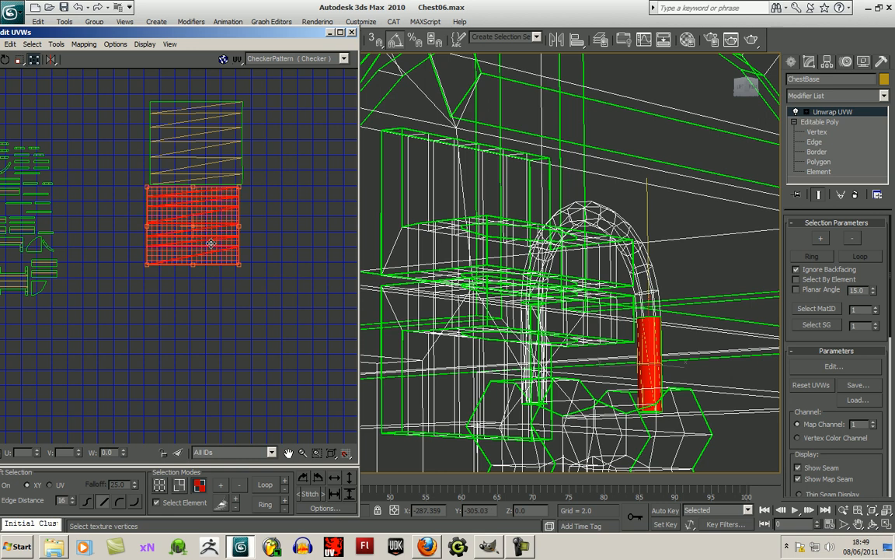
click(215, 310)
- Move the arched shackle shell next to the other shells, just above the two stacked strip blocks
scroll(215, 314, down, 2)
scroll(91, 286, down, 8)
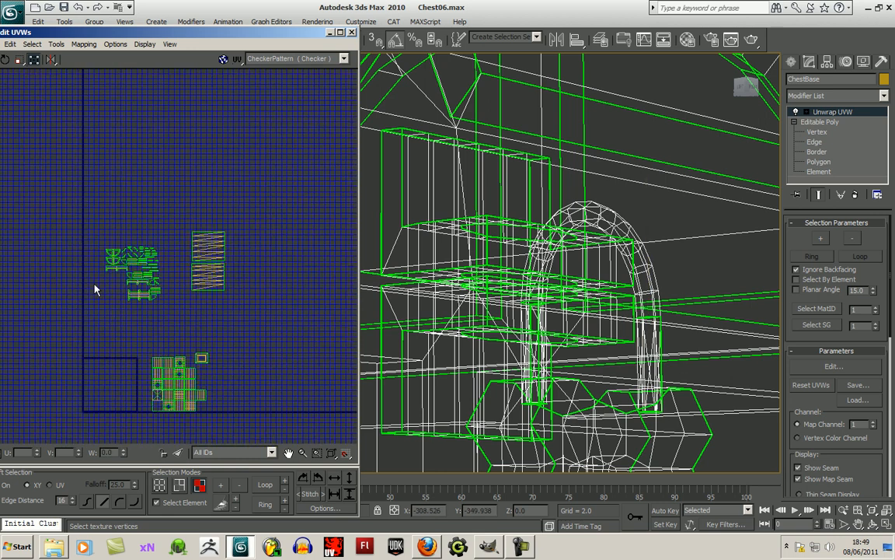
drag(77, 192, 194, 262)
drag(130, 217, 275, 221)
scroll(303, 277, up, 3)
scroll(304, 284, up, 2)
middle_drag(286, 284, 252, 325)
click(263, 221)
drag(266, 237, 275, 244)
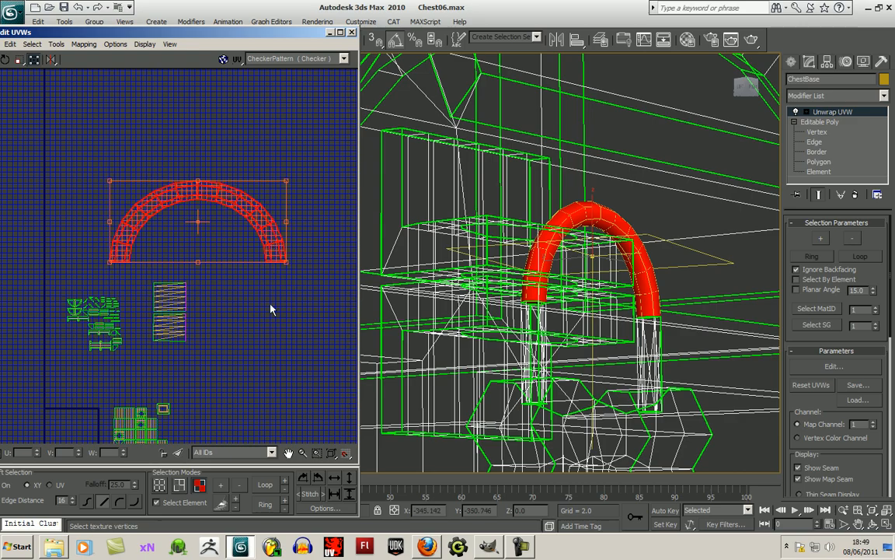
- View the shackle from another angle and scale its arched UV shell slightly narrower and taller, then deselect it
click(871, 525)
drag(485, 305, 333, 289)
click(234, 345)
scroll(238, 343, up, 3)
middle_drag(255, 339, 278, 381)
click(230, 140)
scroll(225, 264, down, 3)
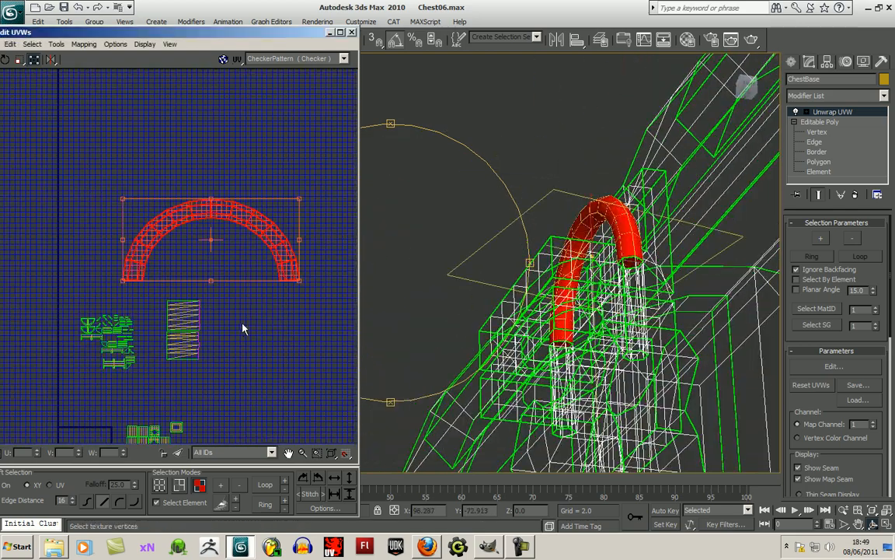
middle_drag(244, 329, 248, 303)
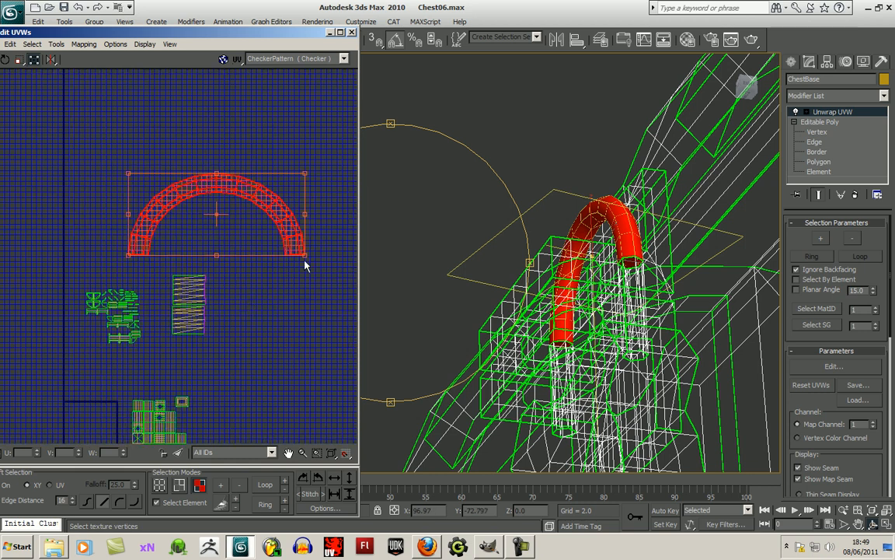
mouse_move(305, 261)
mouse_down()
mouse_move(296, 266)
mouse_move(302, 257)
mouse_up()
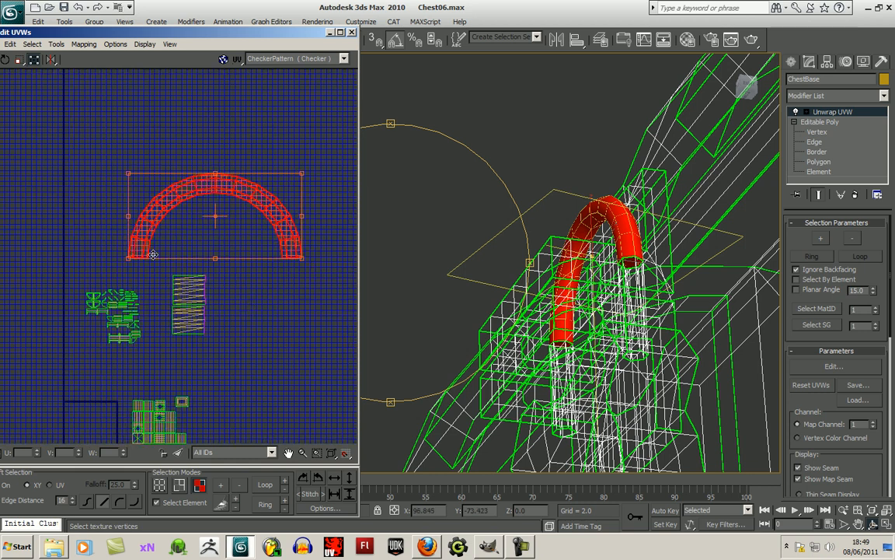
click(291, 300)
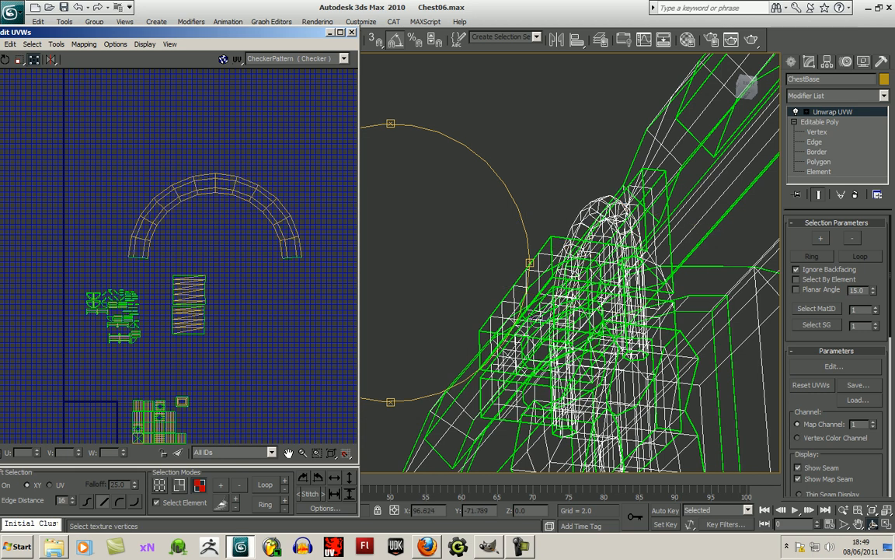
- Rotate the arched shell a quarter turn clockwise and place its open side around the stacked strip blocks
alt+middle_drag(435, 320, 441, 334)
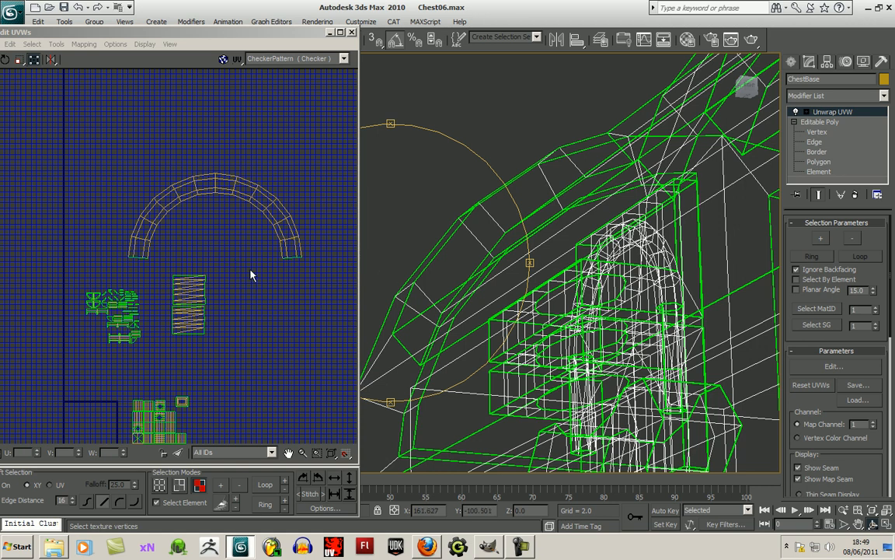
middle_drag(237, 273, 239, 274)
drag(120, 166, 286, 238)
middle_drag(281, 253, 278, 244)
drag(302, 211, 208, 394)
middle_drag(254, 264, 275, 230)
drag(251, 224, 250, 302)
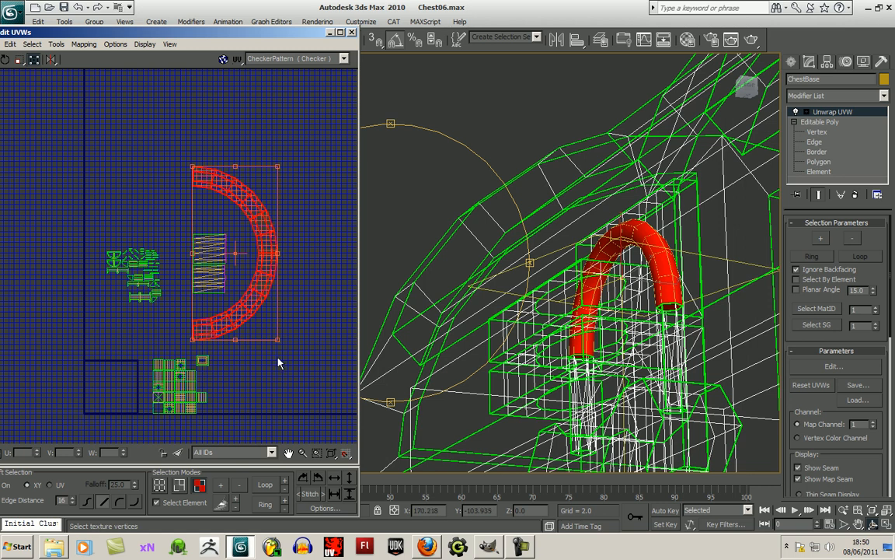
- Scale the arched shell down and centre it vertically on the two strip blocks, then clear the selection
drag(278, 340, 275, 290)
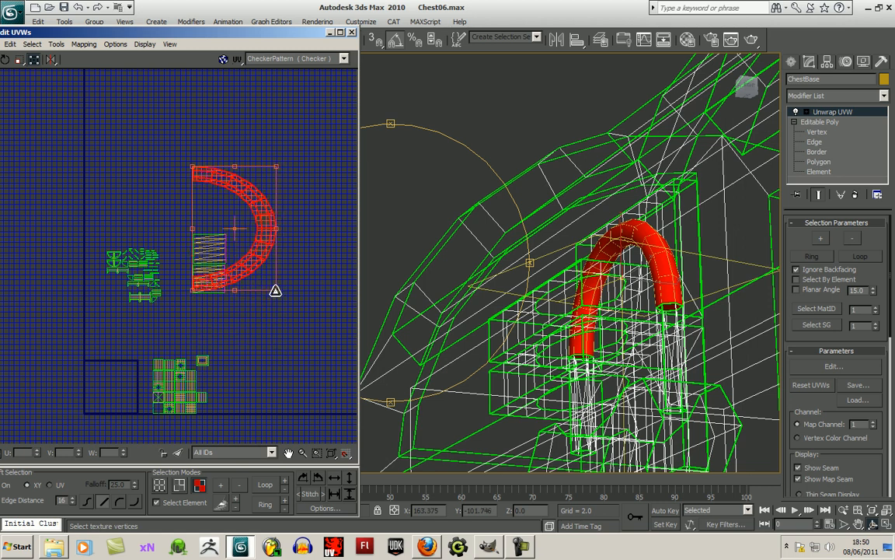
drag(259, 248, 218, 311)
scroll(309, 354, up, 3)
click(231, 338)
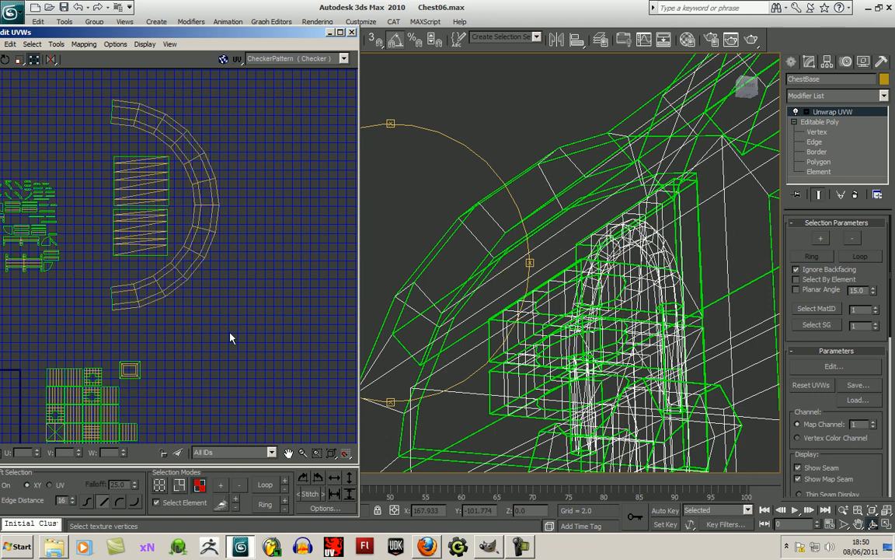
- Select the lower half-round frame shell among the trim shells, check its place on the chest's end, and move it below the group
middle_drag(232, 332, 296, 299)
scroll(298, 298, down, 4)
middle_drag(172, 316, 140, 327)
scroll(143, 329, up, 2)
scroll(183, 330, up, 5)
middle_drag(228, 275, 110, 419)
middle_drag(216, 312, 221, 370)
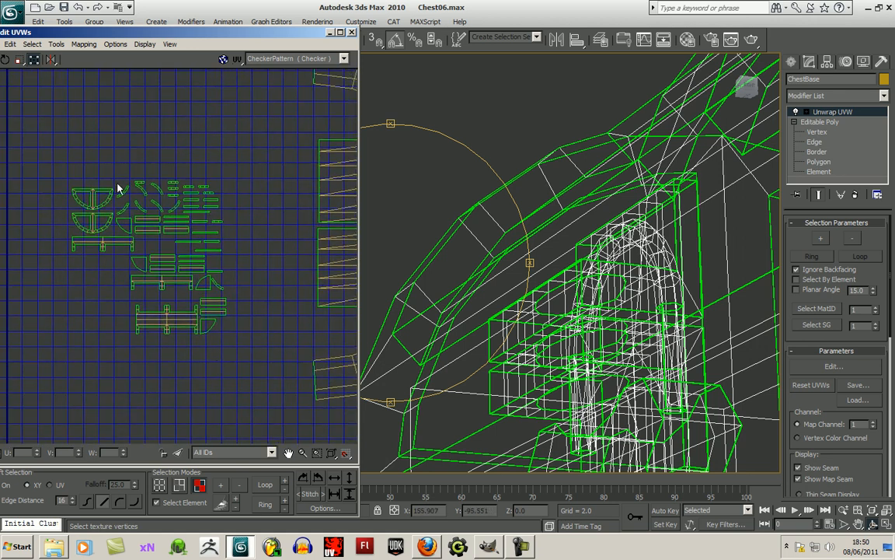
scroll(89, 257, up, 1)
middle_drag(98, 253, 114, 305)
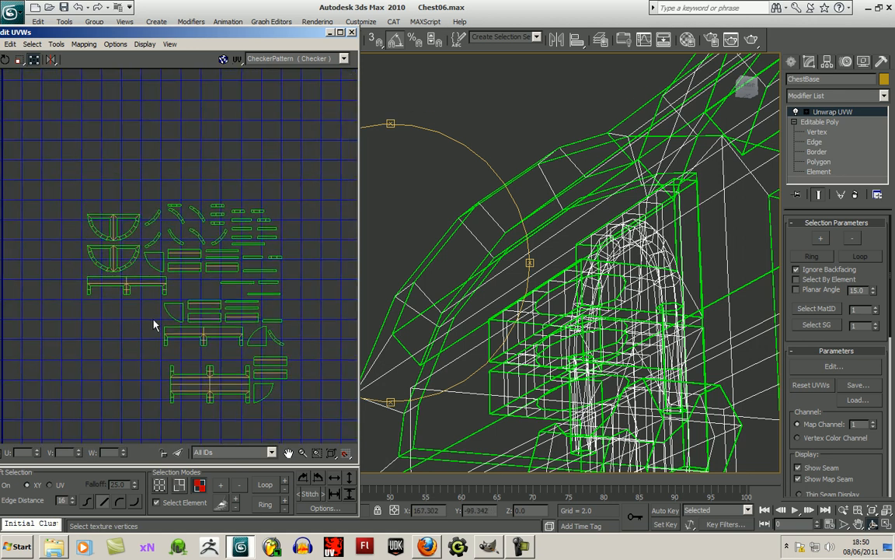
click(123, 248)
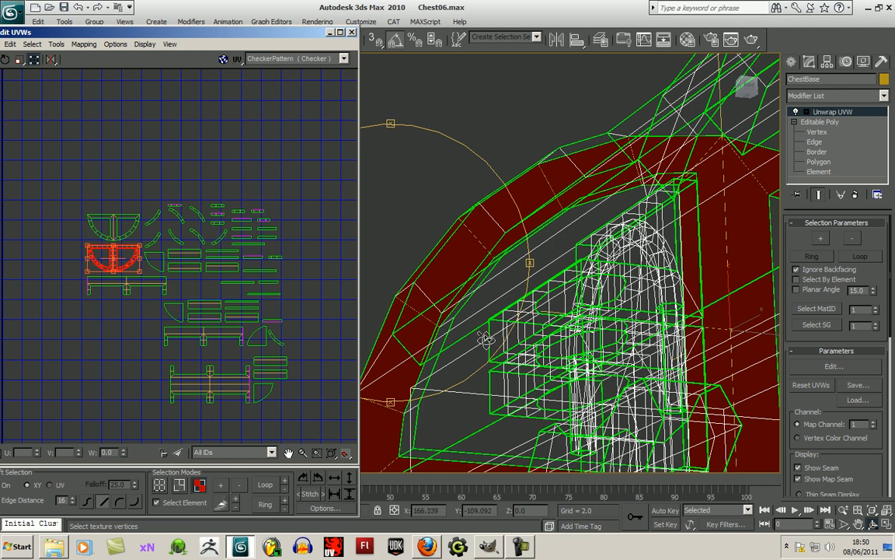
scroll(406, 281, down, 4)
alt+middle_drag(406, 282, 475, 267)
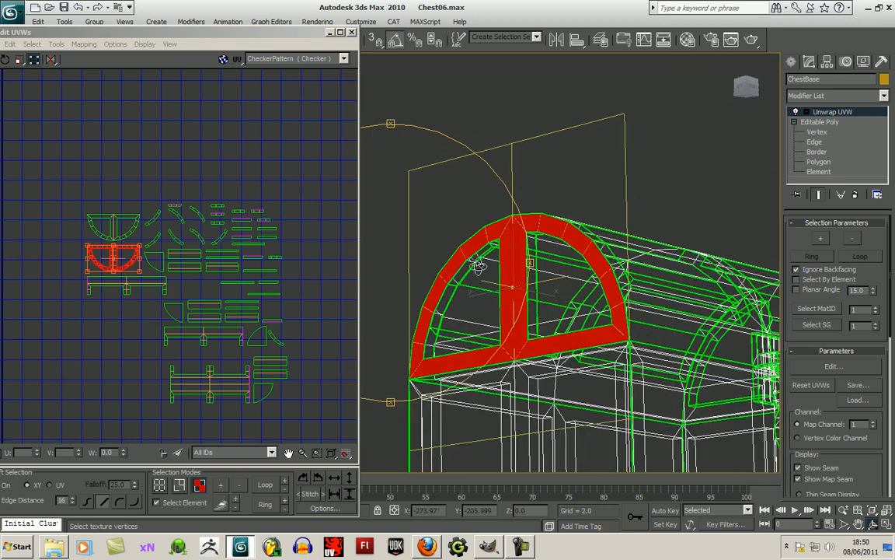
drag(124, 263, 73, 376)
- Move the topmost free quarter-round panel shell of the lower group beneath the half-round frame shell and check its location on the chest
click(176, 313)
drag(177, 312, 88, 404)
drag(439, 350, 409, 328)
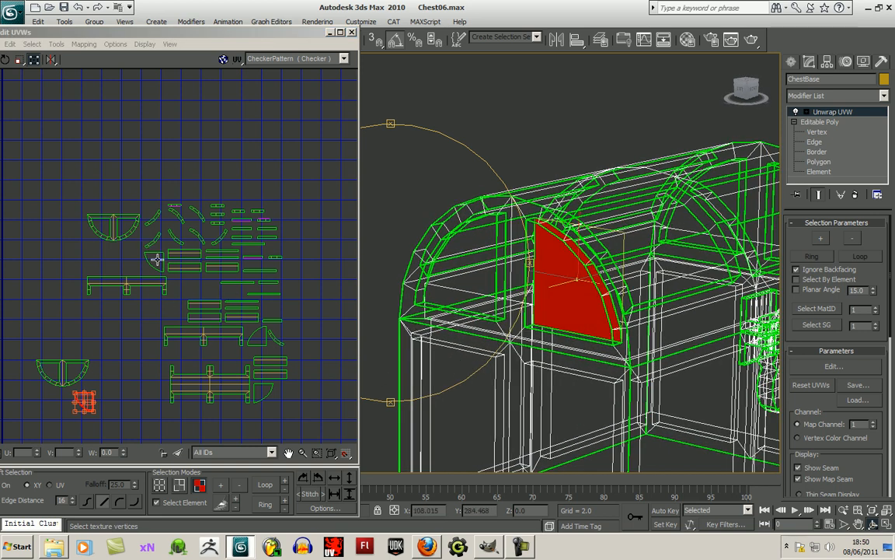
- Place the quarter-round panel shell from beside the long trim strips next to its matching panel beneath the lower half-round frame shell
click(155, 261)
click(257, 337)
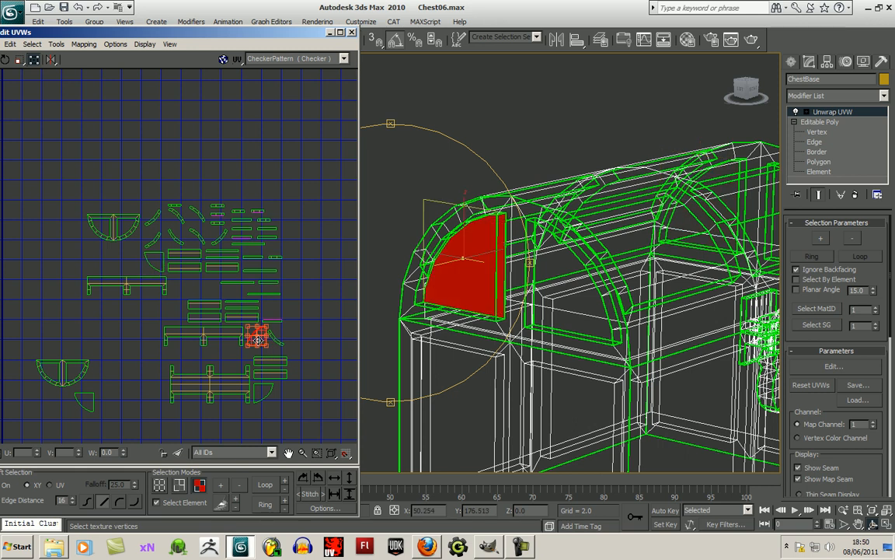
drag(258, 340, 47, 409)
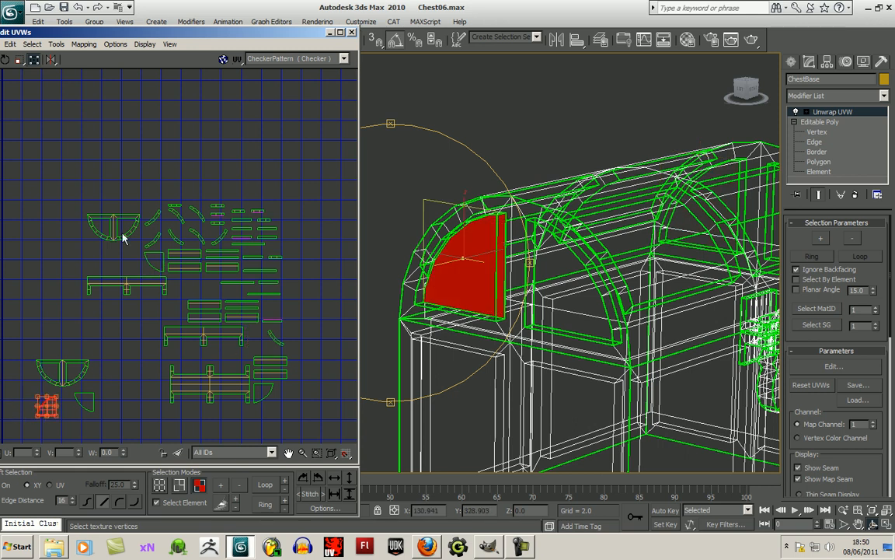
- Move the upper half-round frame shell clear above the trim shells and arrange its two quarter-round panel shells around it
click(114, 227)
drag(118, 238, 105, 164)
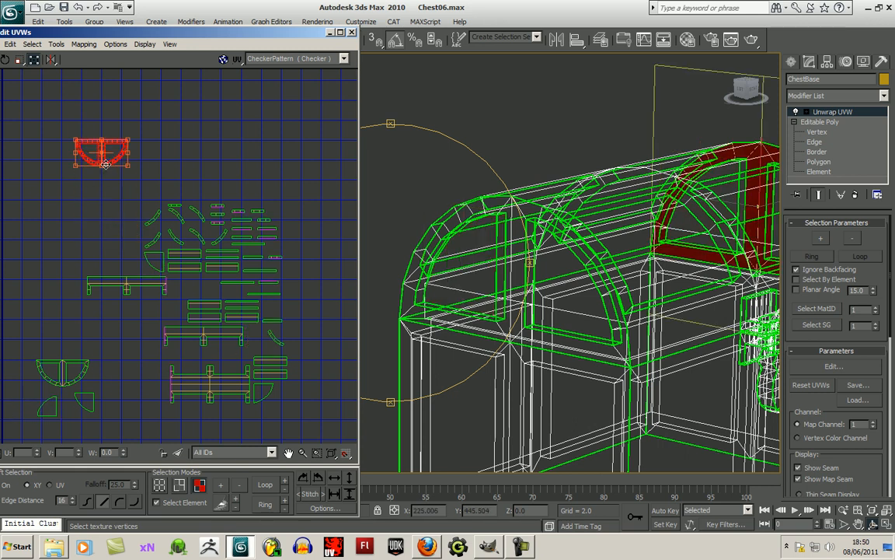
click(257, 392)
drag(257, 392, 148, 149)
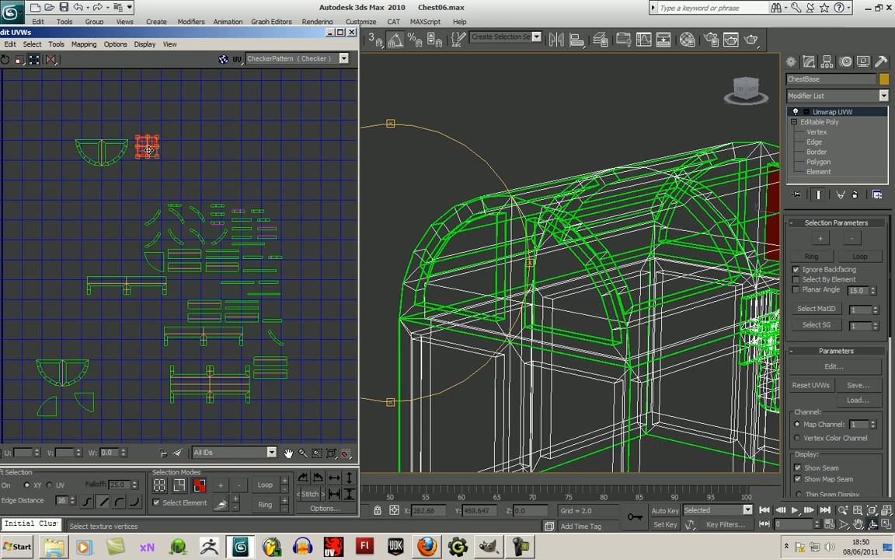
click(154, 258)
drag(154, 258, 94, 117)
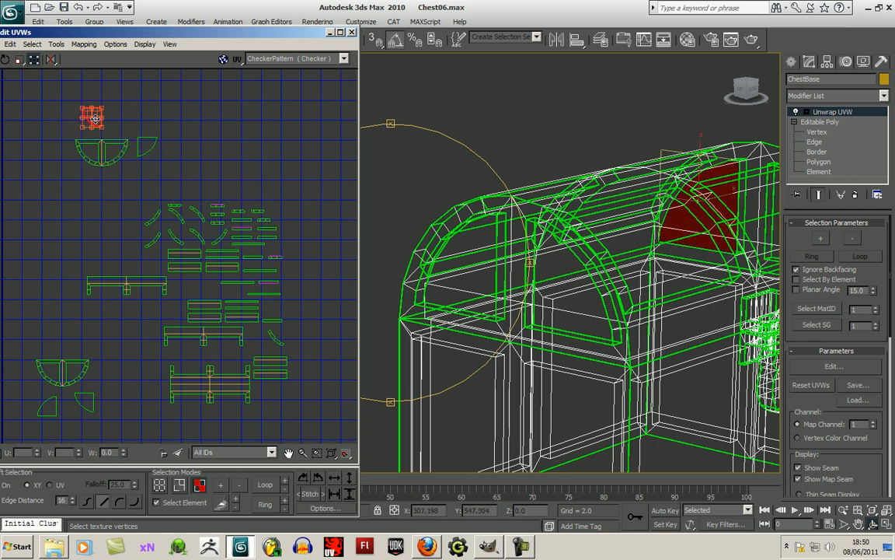
click(84, 176)
- Check where the lower row's rightmost curved strip lies on the lid, then move its shell to free space up and right of the group
click(220, 240)
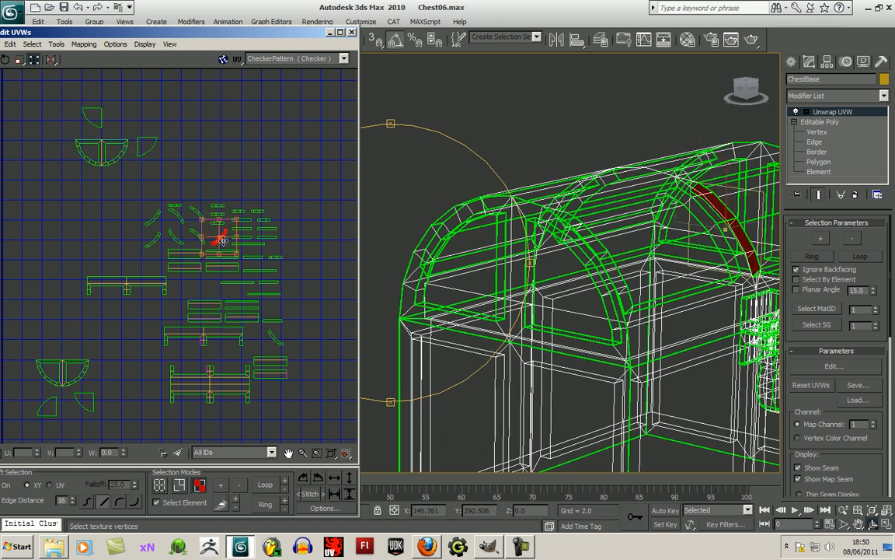
alt+middle_drag(437, 243, 471, 266)
drag(469, 267, 432, 264)
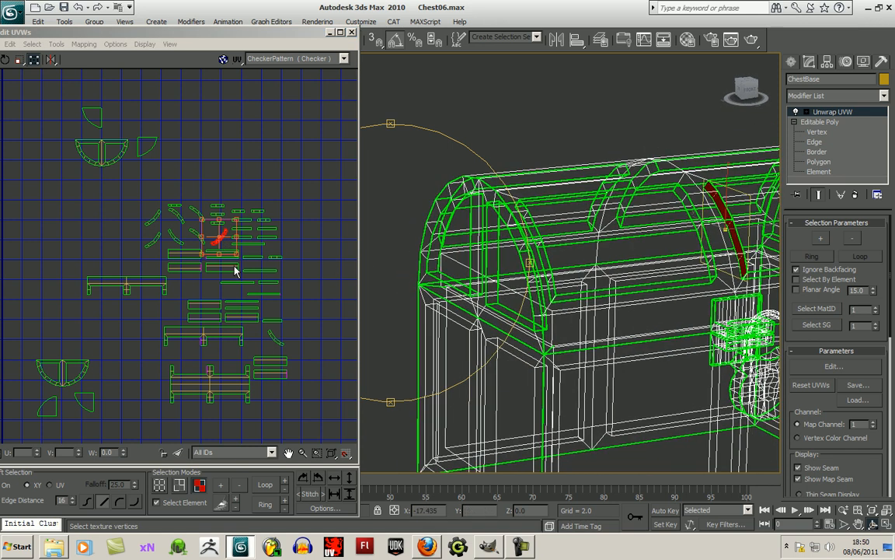
drag(222, 244, 309, 147)
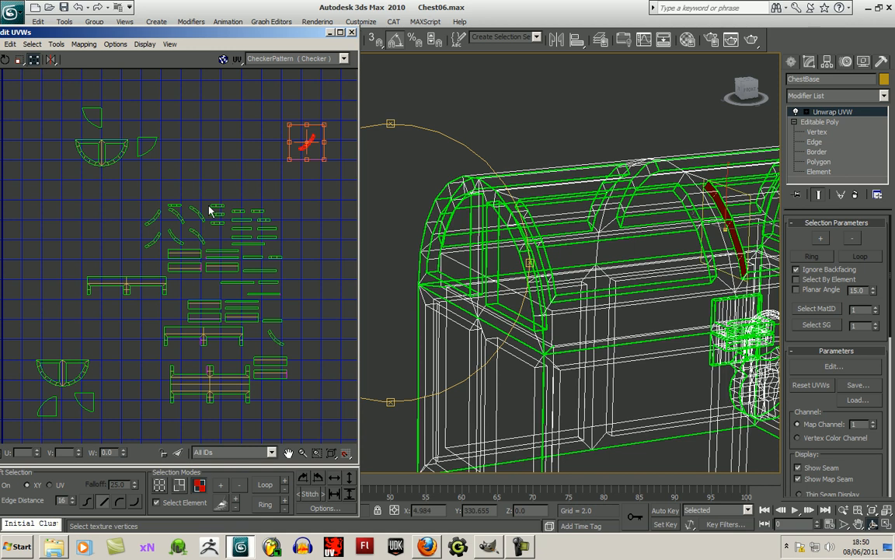
click(181, 200)
- Locate the neighbouring curved strip on the lid's far end and move its shell below the first separated curved strip
alt+middle_drag(449, 229, 346, 253)
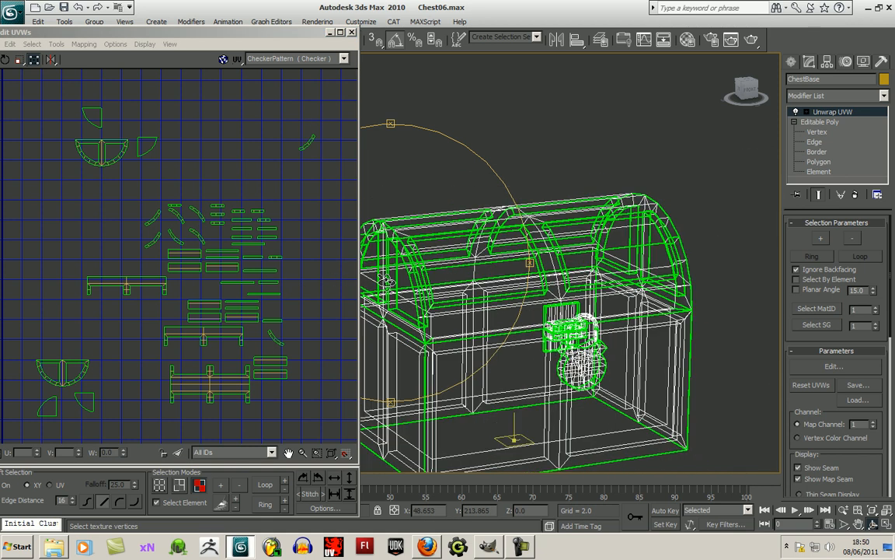
click(198, 237)
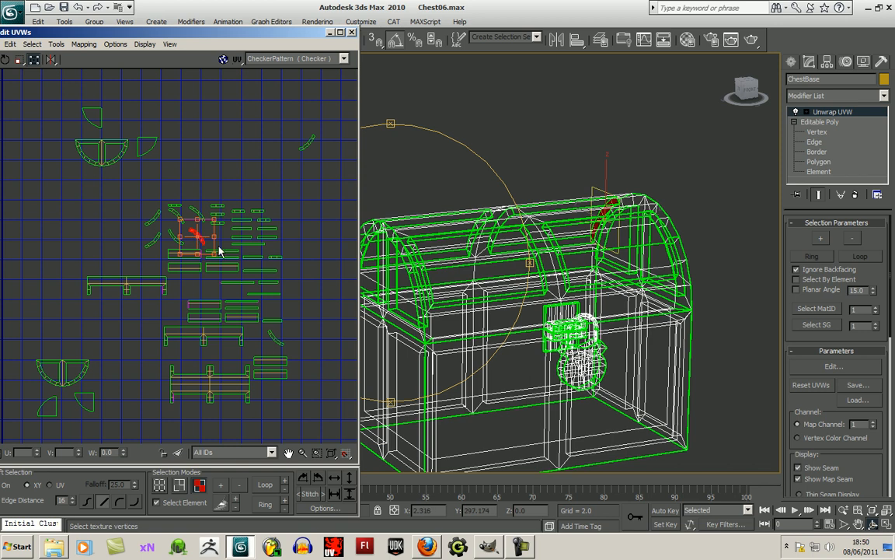
alt+middle_drag(392, 244, 622, 304)
drag(201, 241, 314, 227)
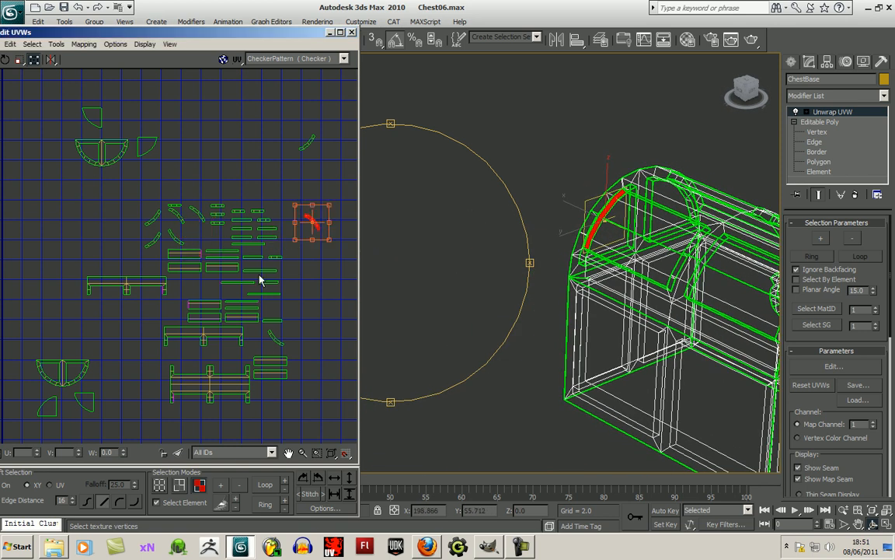
- Select the long trim shell along the lid's front edge and move it to open space left of the trim shells
middle_drag(284, 306, 268, 296)
middle_drag(241, 339, 246, 327)
click(177, 307)
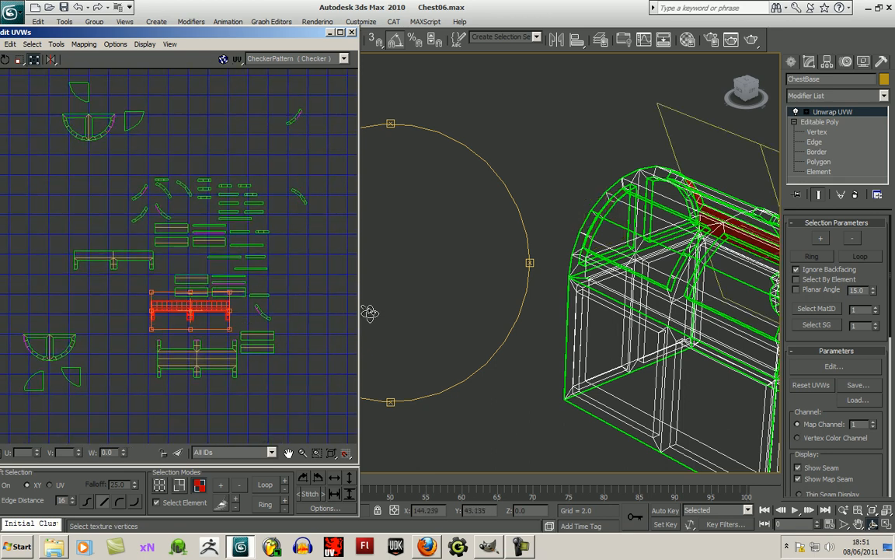
drag(409, 292, 269, 278)
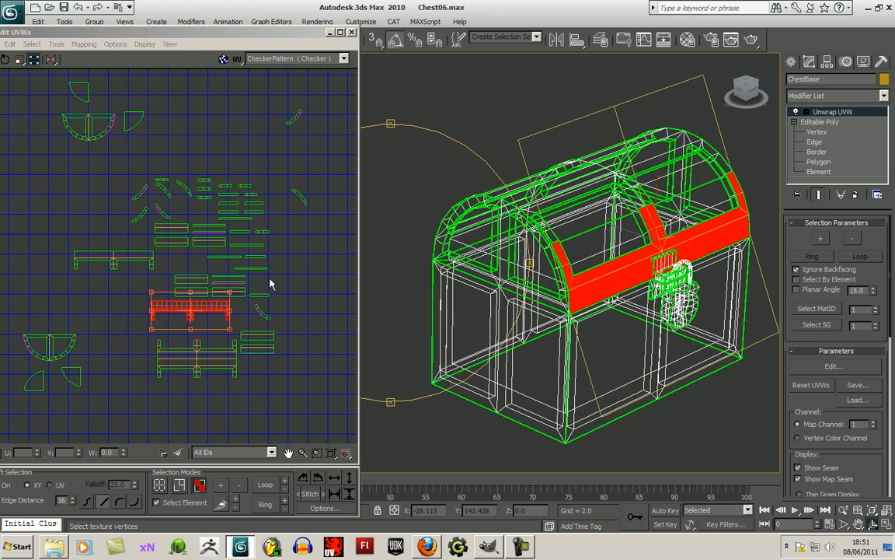
drag(213, 319, 44, 195)
middle_drag(74, 250, 154, 246)
drag(111, 182, 83, 182)
- Move the lid's rear-edge trim shell below the front-edge trim shell and flip it vertically so its legs face upward
click(185, 249)
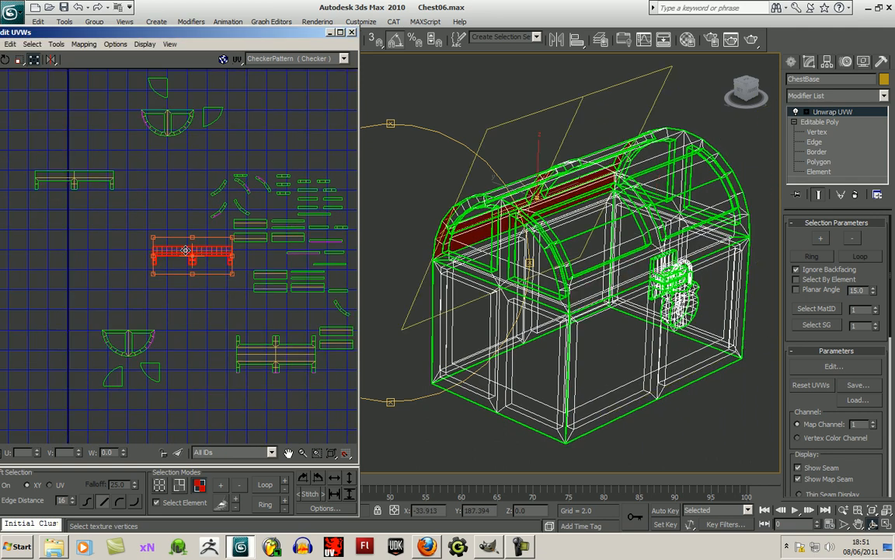
drag(198, 253, 72, 251)
click(124, 286)
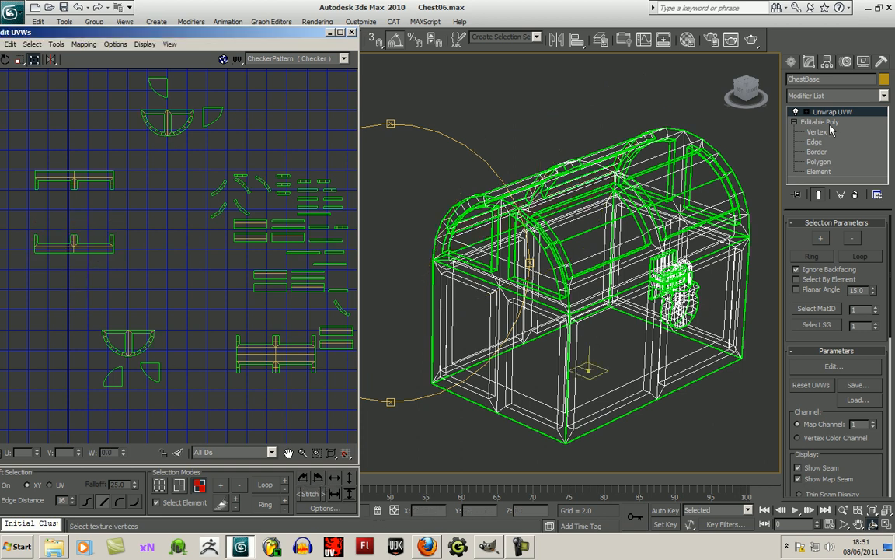
- Expand the Unwrap UVW sub-object levels and select a face of the lid's top band in the model to locate its shell
click(808, 112)
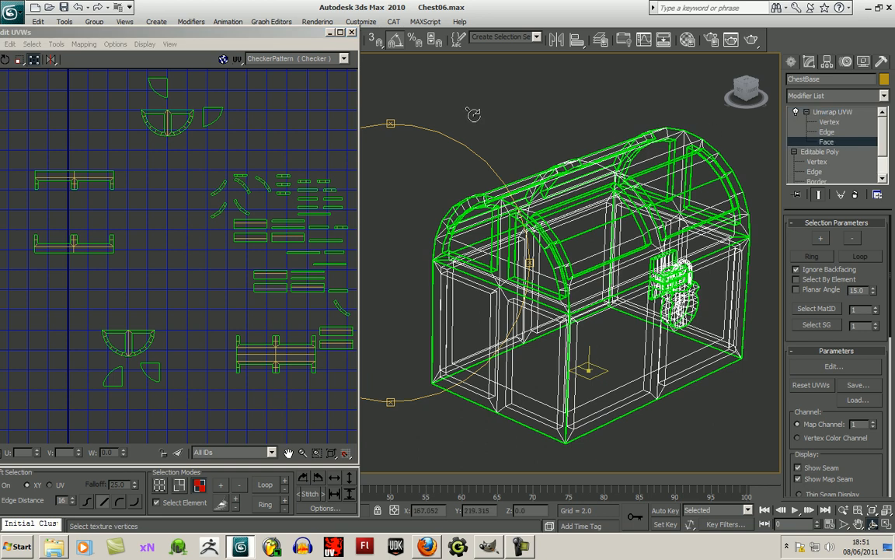
drag(293, 34, 291, 45)
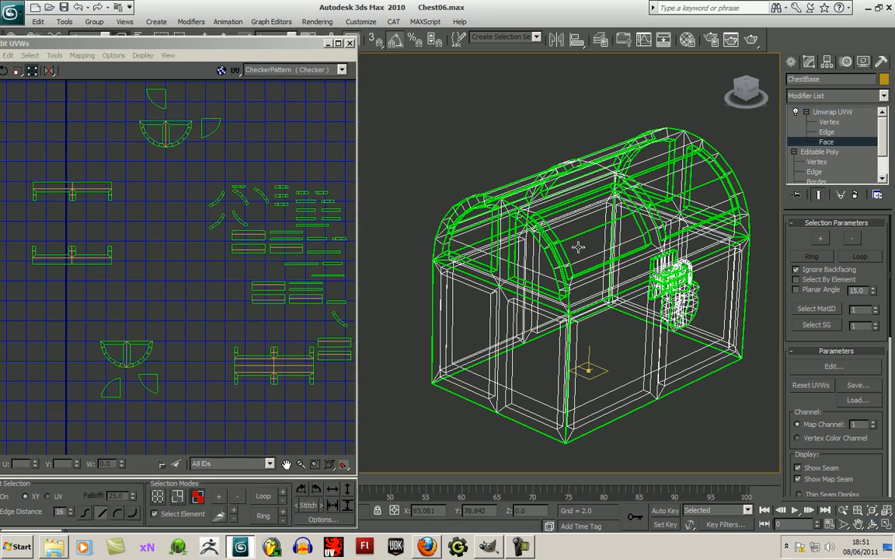
click(559, 254)
ctrl+click(552, 236)
click(538, 215)
click(548, 229)
- Move the double-sided top band shell of the lid between the front-edge and rear-edge trim shells
middle_drag(297, 333, 206, 325)
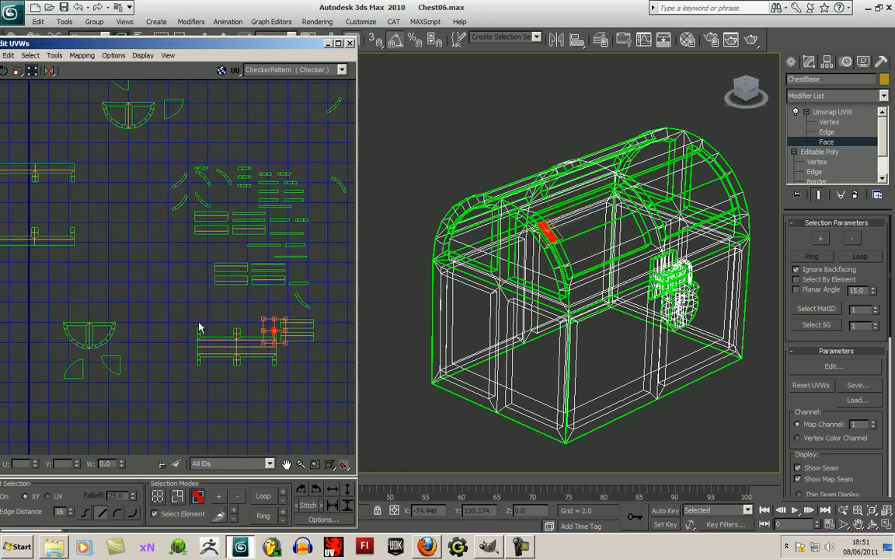
drag(275, 371, 63, 222)
middle_drag(110, 252, 256, 320)
scroll(228, 295, up, 3)
drag(187, 261, 172, 246)
scroll(288, 265, up, 3)
middle_drag(245, 265, 365, 272)
- Align the lid's top band shell under the front-edge trim shell and bring the rear-edge trim shell up directly beneath it
click(292, 311)
click(253, 366)
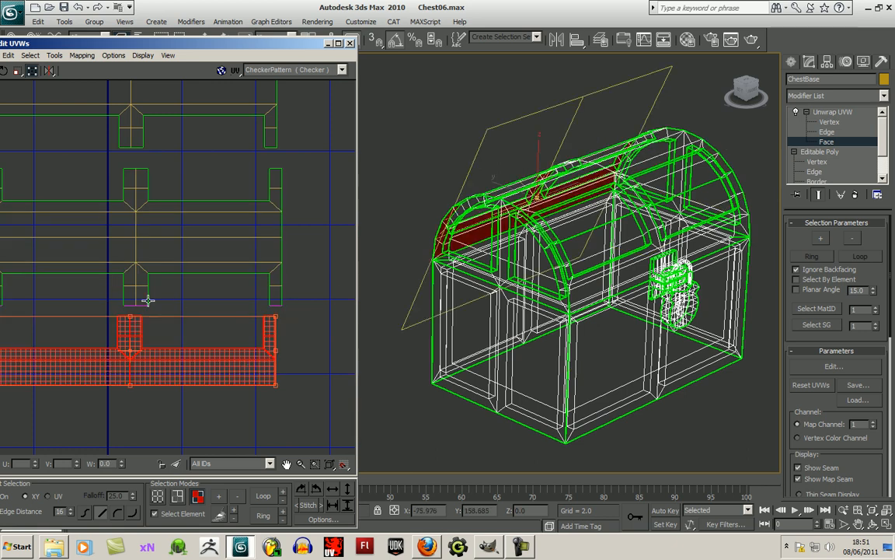
middle_drag(180, 292, 224, 296)
click(192, 240)
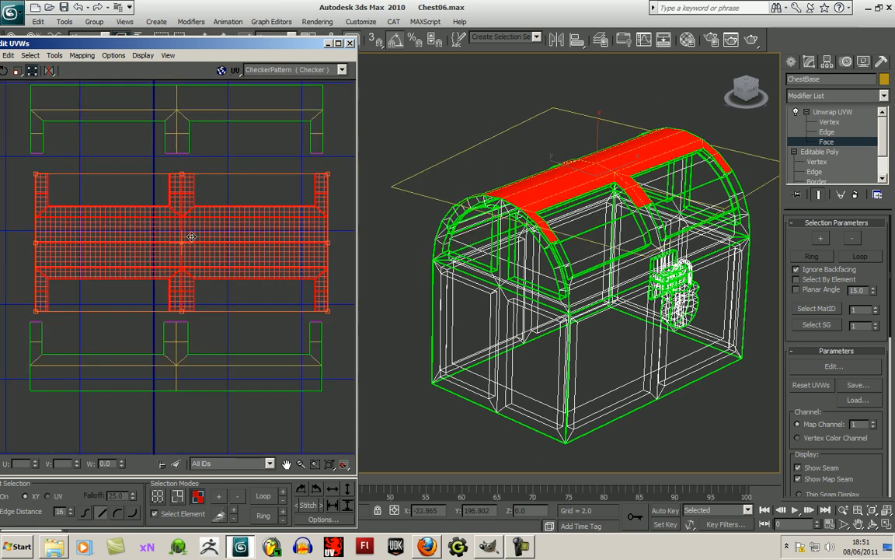
drag(189, 246, 190, 234)
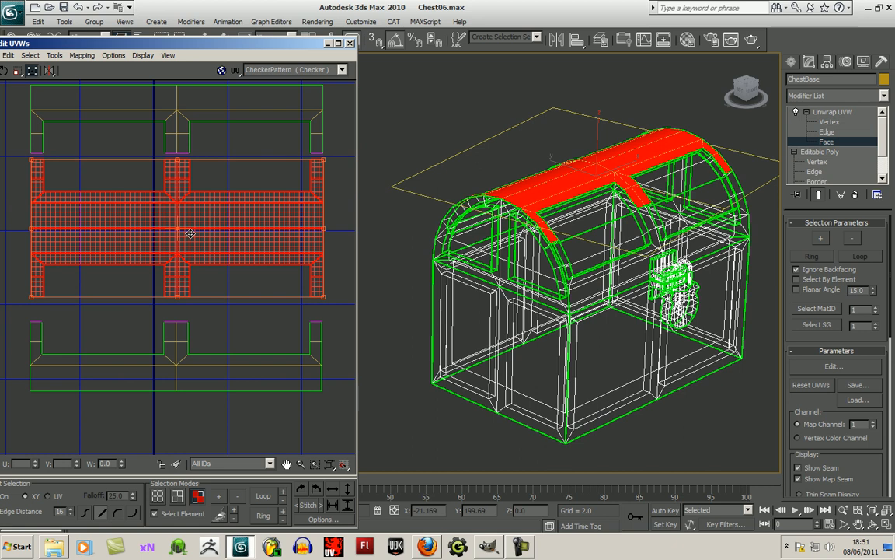
drag(175, 352, 178, 339)
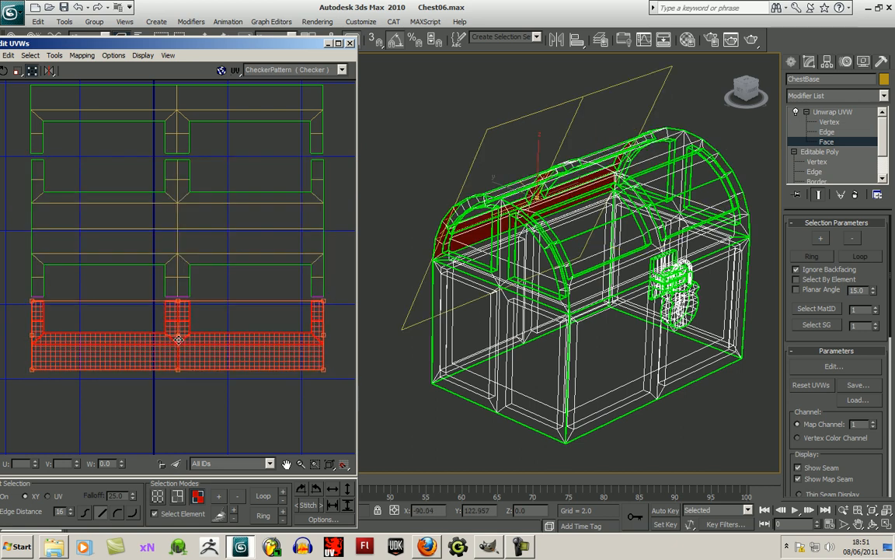
right_click(178, 342)
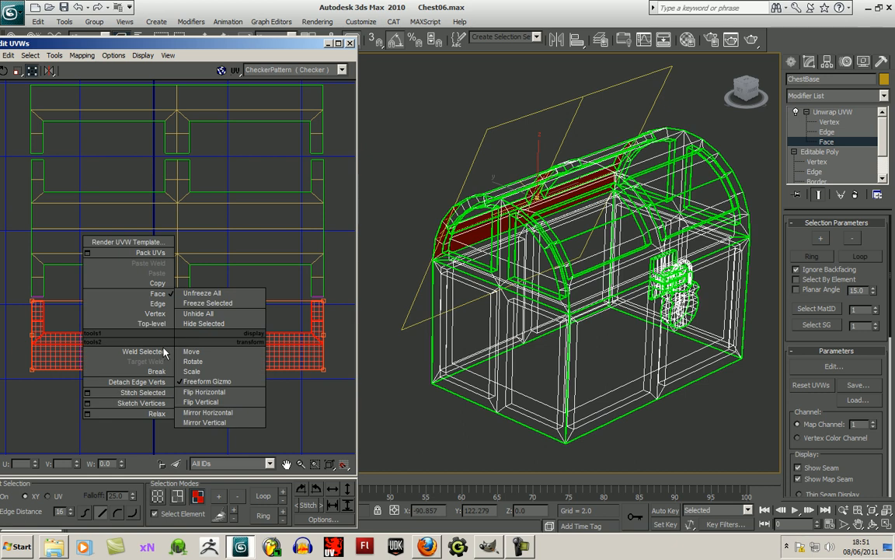
click(171, 351)
click(178, 390)
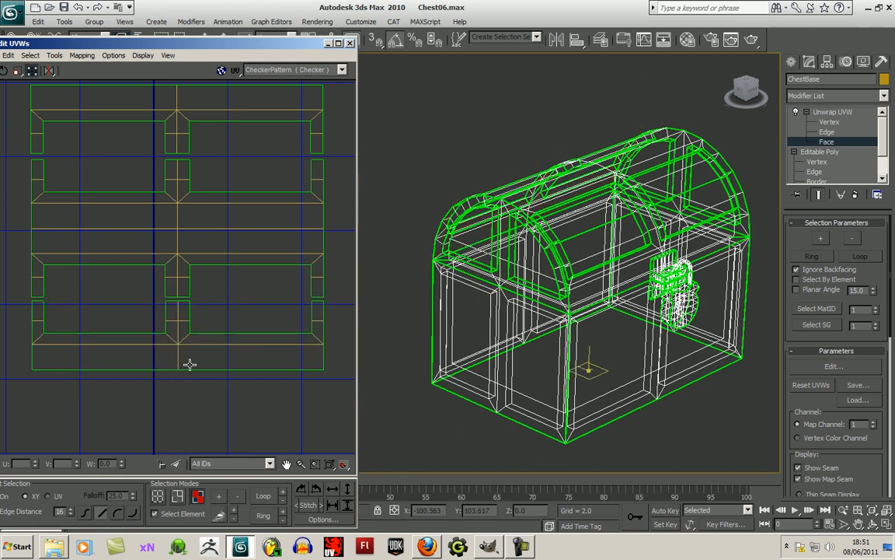
middle_drag(190, 386, 219, 384)
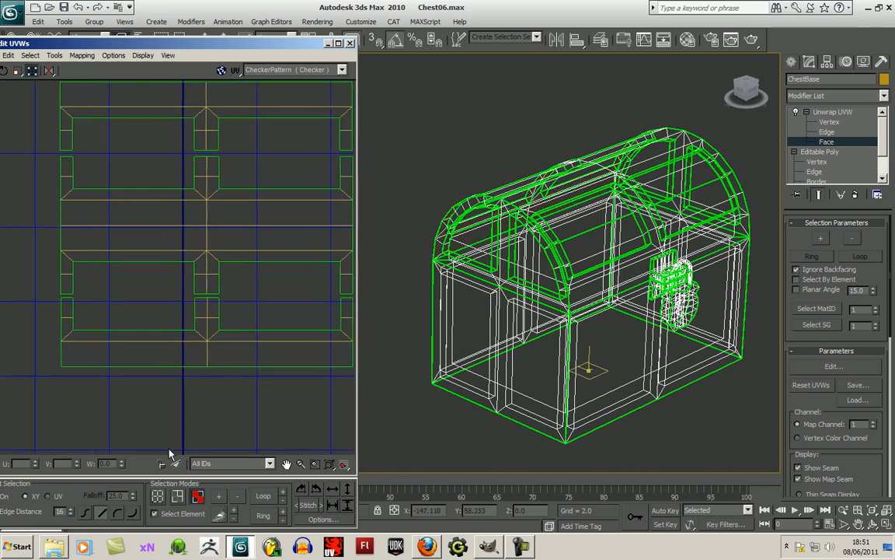
- Switch to vertex selection and target-weld the left leg's vertices where the rear-edge trim meets the top band shell
click(157, 496)
scroll(144, 396, up, 2)
scroll(138, 386, up, 2)
middle_drag(110, 346, 139, 395)
scroll(103, 351, up, 1)
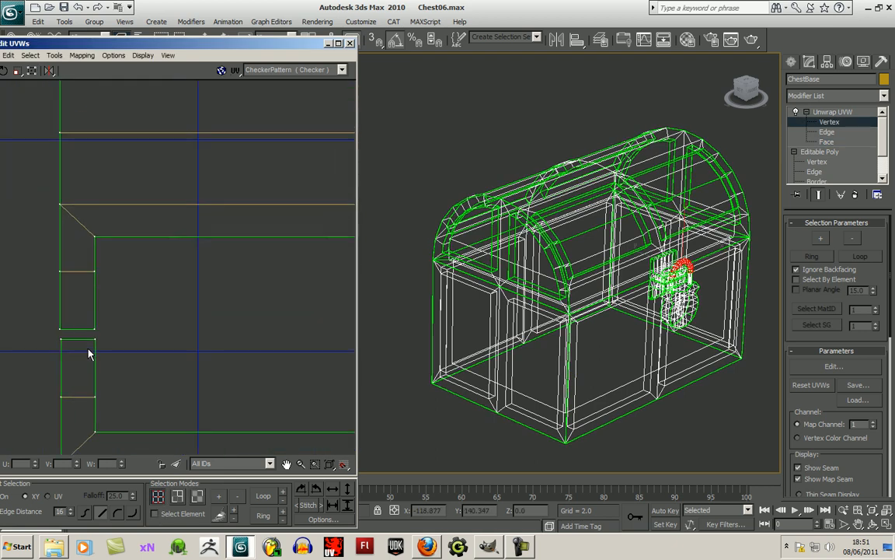
click(61, 339)
drag(60, 339, 95, 332)
- Weld the middle and right legs of the rear-edge trim shell to the matching legs of the top band shell
middle_drag(274, 359, 53, 358)
drag(232, 347, 302, 336)
middle_drag(316, 352, 1, 357)
scroll(250, 361, down, 3)
middle_drag(296, 359, 212, 357)
click(225, 349)
- Weld the right, middle and left legs of the front-edge trim shell to the upper legs of the top band shell
middle_drag(245, 302, 290, 431)
scroll(186, 316, down, 1)
middle_drag(186, 314, 166, 377)
scroll(166, 377, up, 2)
drag(231, 312, 256, 303)
middle_drag(170, 325, 342, 329)
drag(138, 317, 82, 304)
middle_drag(144, 320, 426, 316)
drag(98, 313, 72, 300)
scroll(188, 340, down, 6)
middle_drag(243, 352, 197, 299)
scroll(312, 302, down, 3)
middle_drag(313, 303, 204, 311)
scroll(176, 339, down, 2)
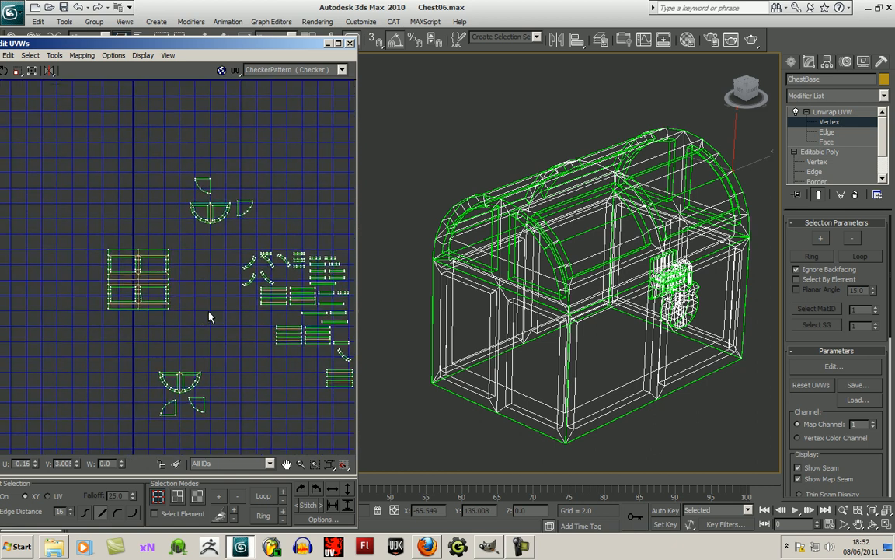
- Widen and reposition the Edit UVWs window and move the right quarter-round panel's corner vertex beneath the lower half-round frame to square its straight edges
scroll(195, 326, up, 6)
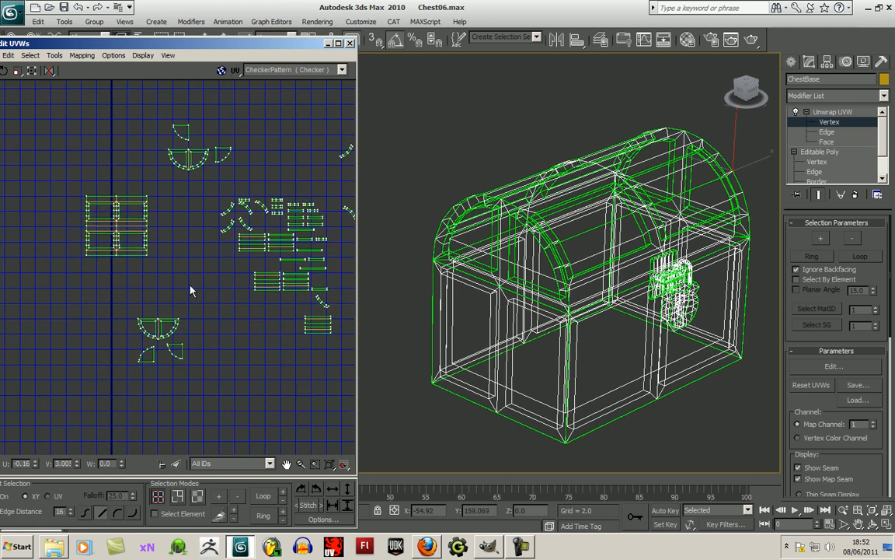
middle_drag(148, 362, 196, 375)
scroll(224, 376, up, 3)
drag(259, 318, 257, 320)
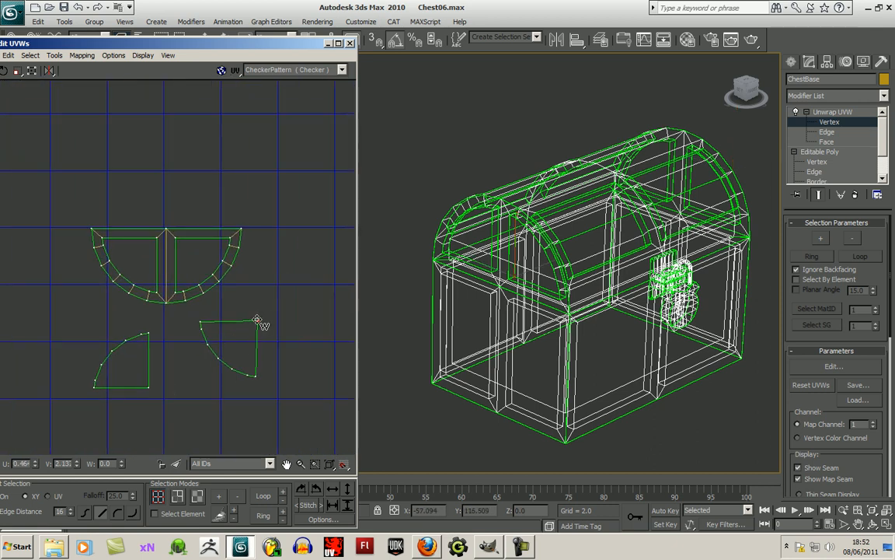
scroll(265, 334, up, 3)
middle_drag(238, 294, 265, 297)
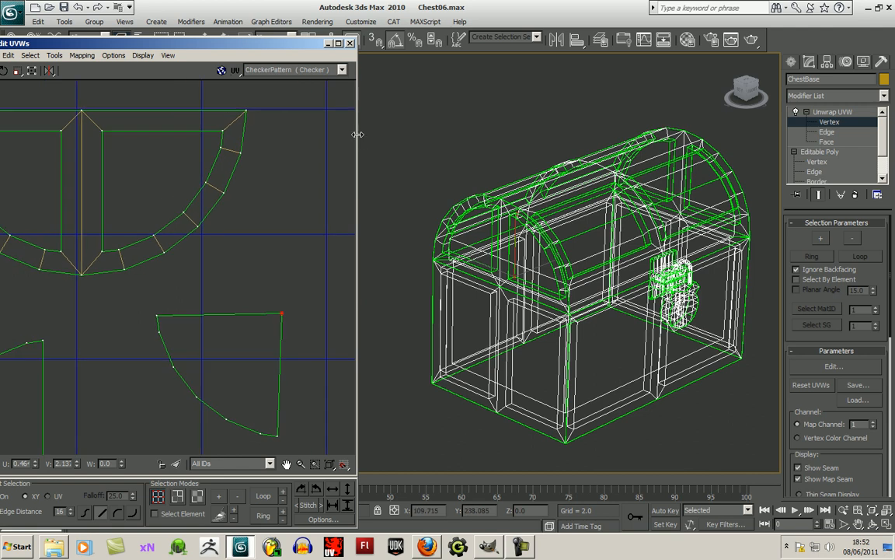
drag(357, 134, 460, 134)
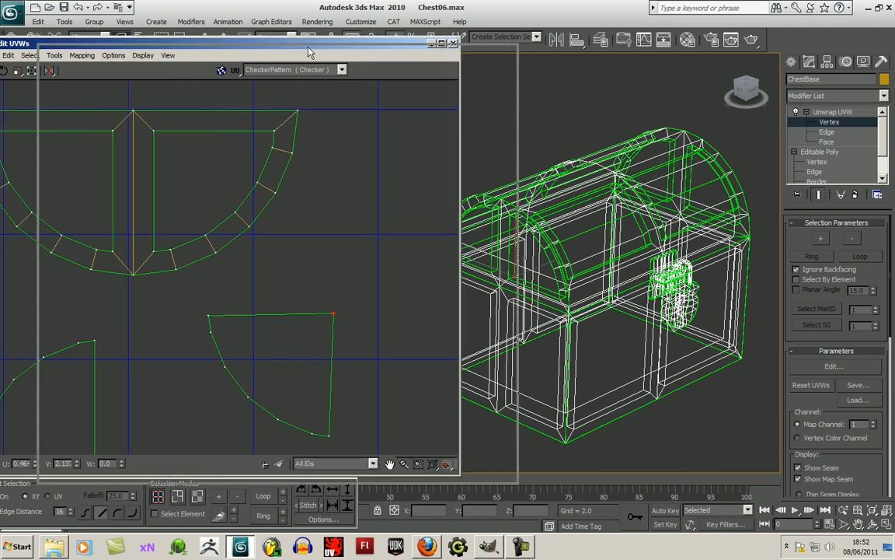
drag(270, 45, 410, 42)
middle_drag(381, 287, 401, 267)
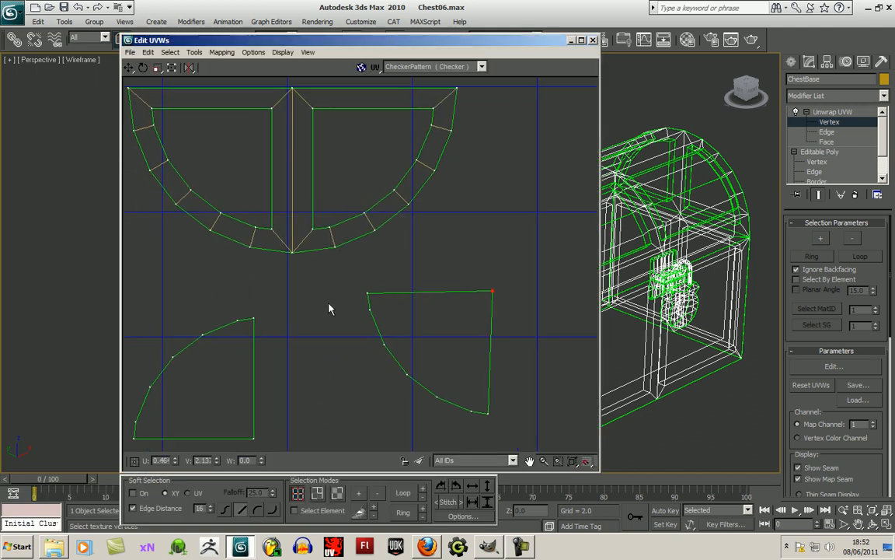
drag(492, 292, 486, 295)
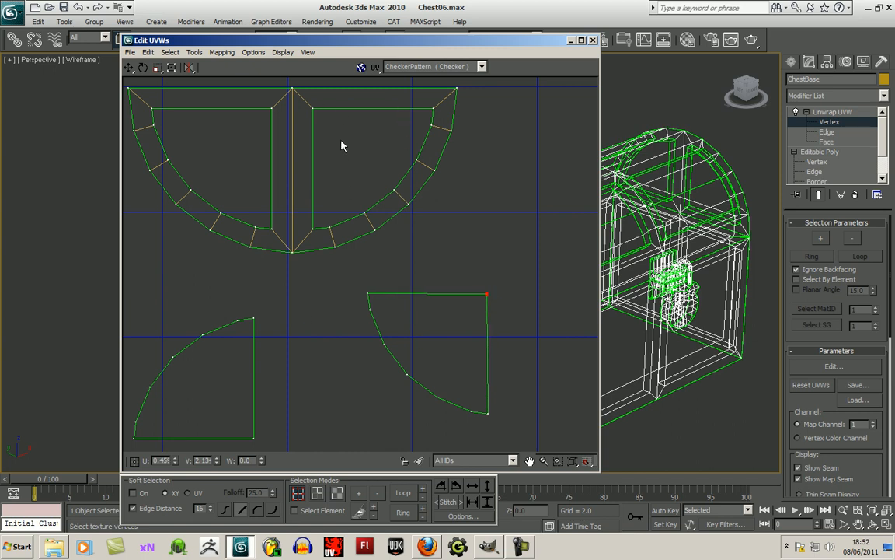
scroll(444, 222, down, 3)
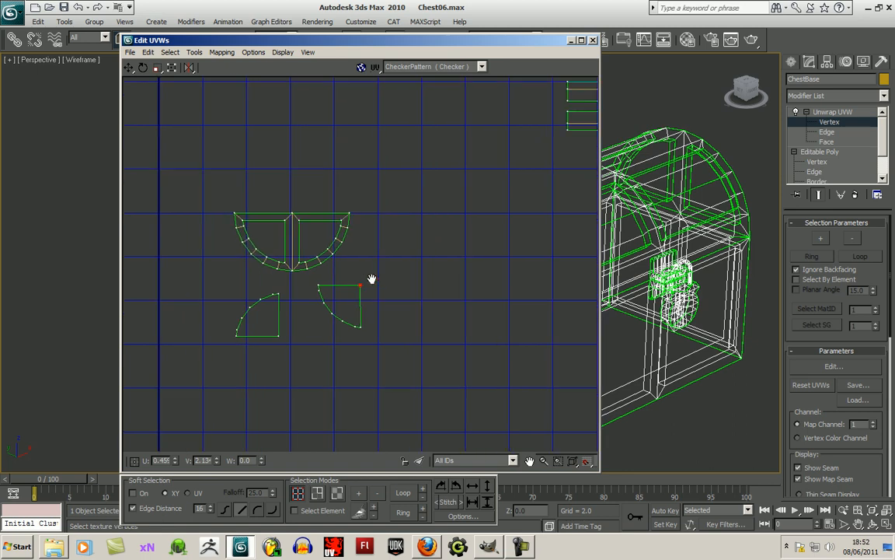
scroll(473, 222, down, 4)
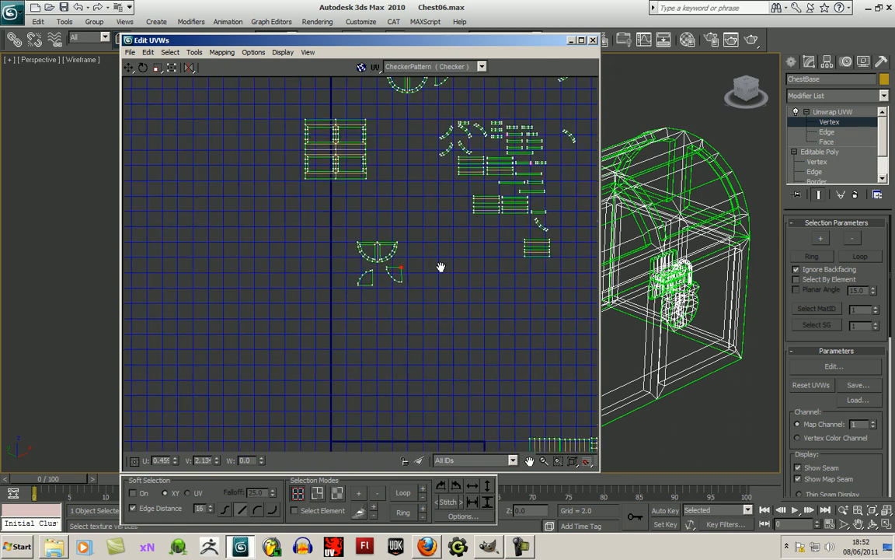
- Switch to face selection by element and move three curved strips from the loose pieces into the space below the rectangular lid shell
scroll(481, 250, down, 2)
click(337, 493)
click(295, 510)
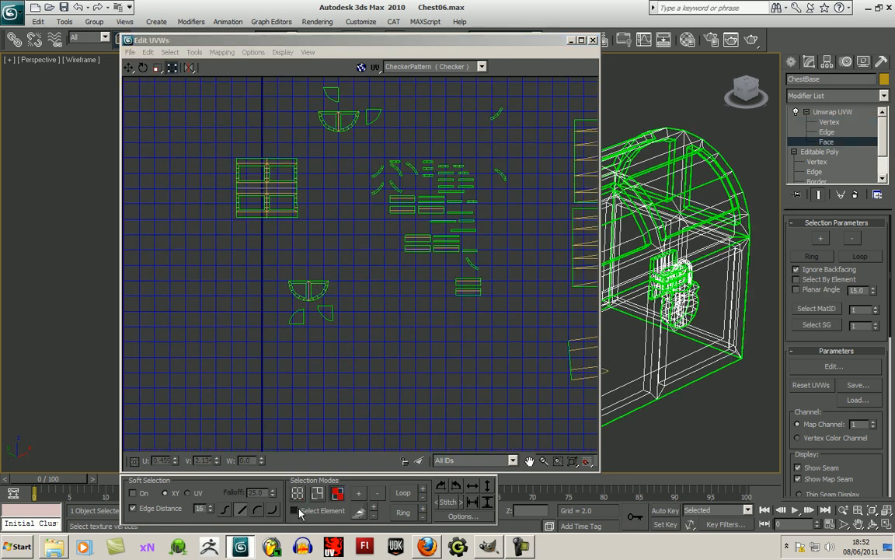
click(472, 265)
drag(474, 266, 216, 248)
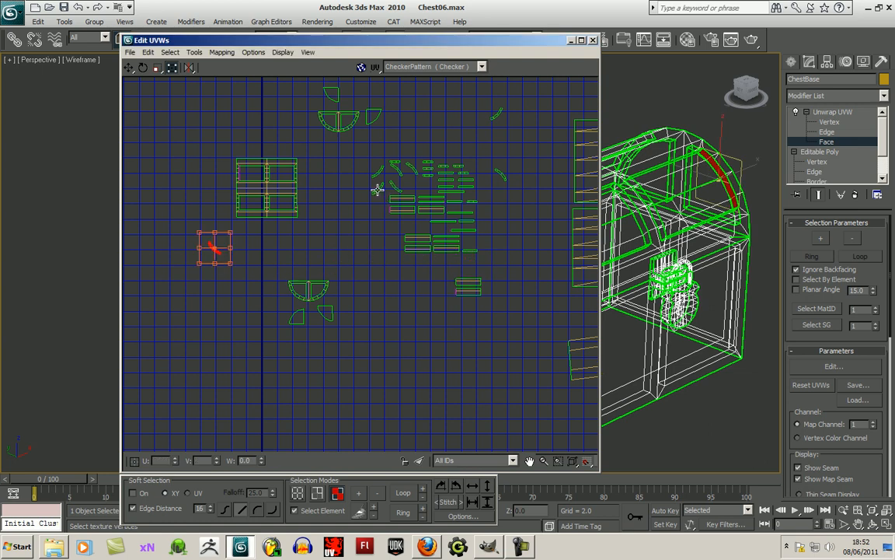
drag(380, 189, 234, 298)
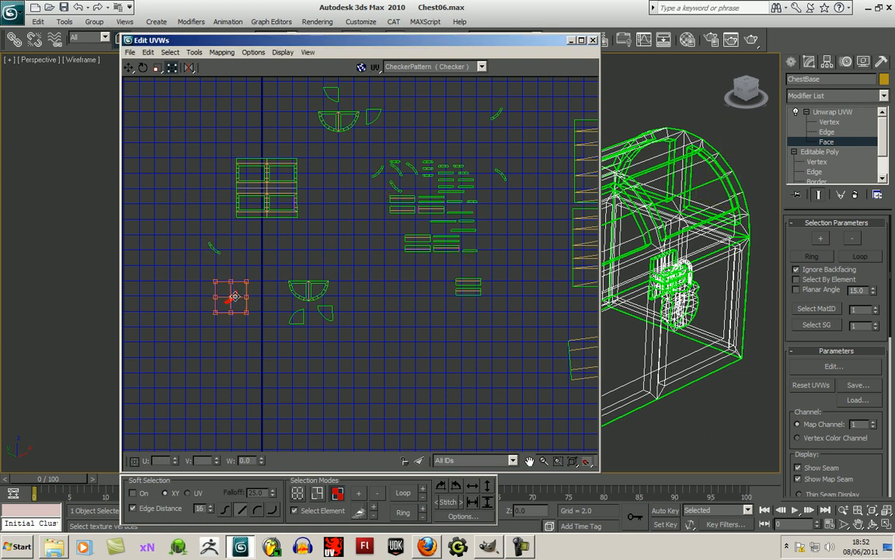
click(395, 187)
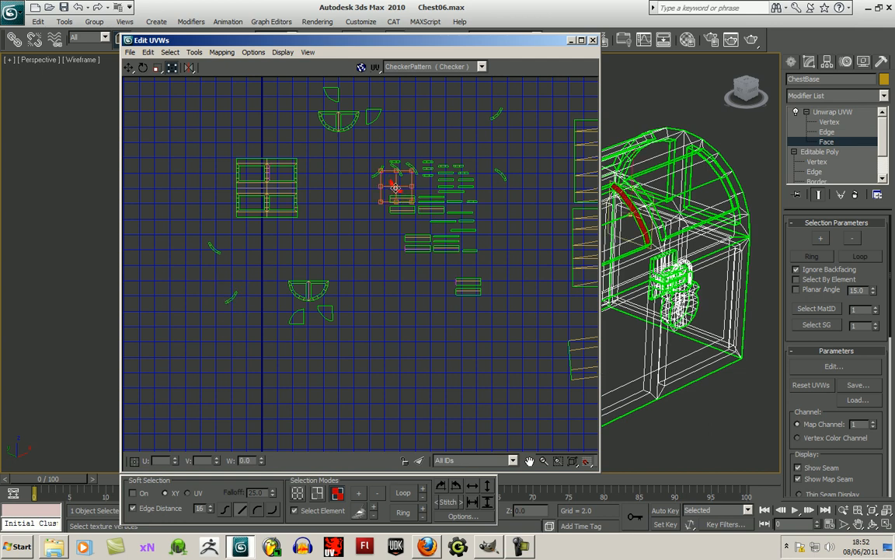
drag(398, 192, 242, 259)
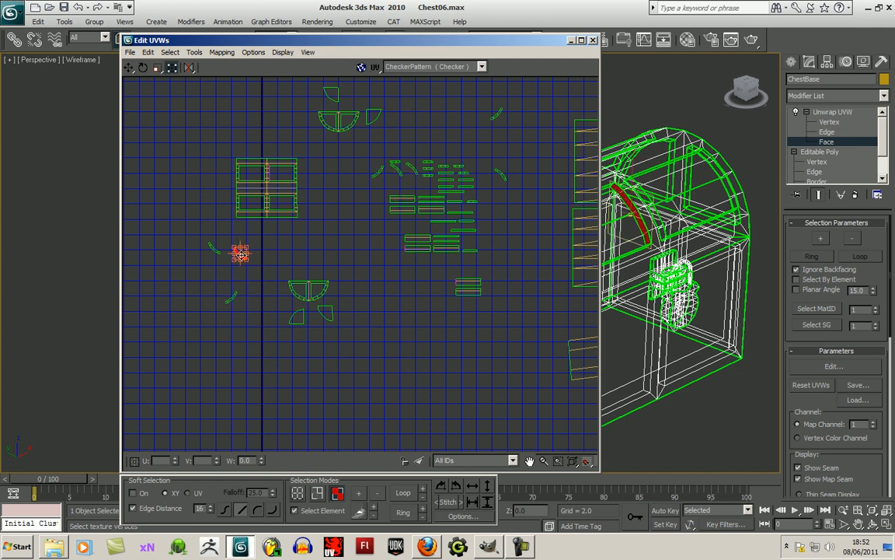
- Move two more curved strips out of the loose pieces into the open area between the rectangular shell and the lower half-round frame
click(378, 173)
drag(377, 172, 325, 248)
click(400, 171)
drag(399, 175, 324, 258)
click(402, 293)
click(503, 177)
drag(504, 179, 360, 213)
- Place a short strip on each side of the lower half-round frame and another above the upper half-round frame
click(396, 163)
drag(396, 162, 280, 302)
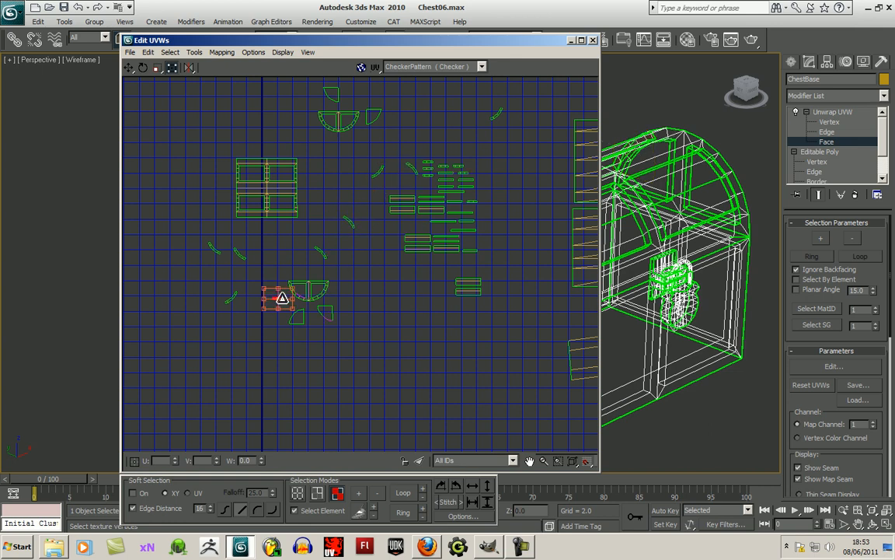
scroll(416, 230, up, 2)
click(434, 162)
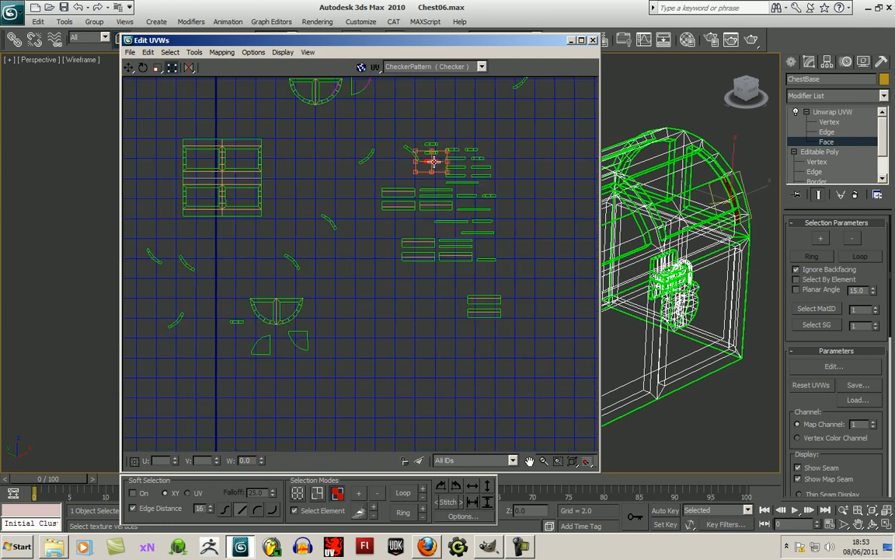
middle_drag(331, 114, 320, 164)
drag(437, 226, 341, 127)
click(420, 205)
drag(423, 208, 304, 374)
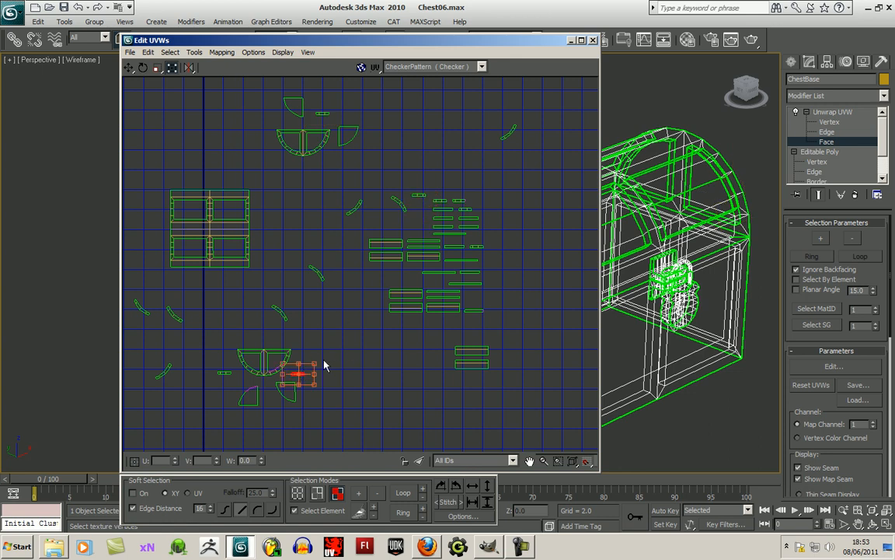
- Place two short strips beside the upper half-round frame, one at its left and one at its lower right
click(421, 196)
drag(420, 195, 264, 151)
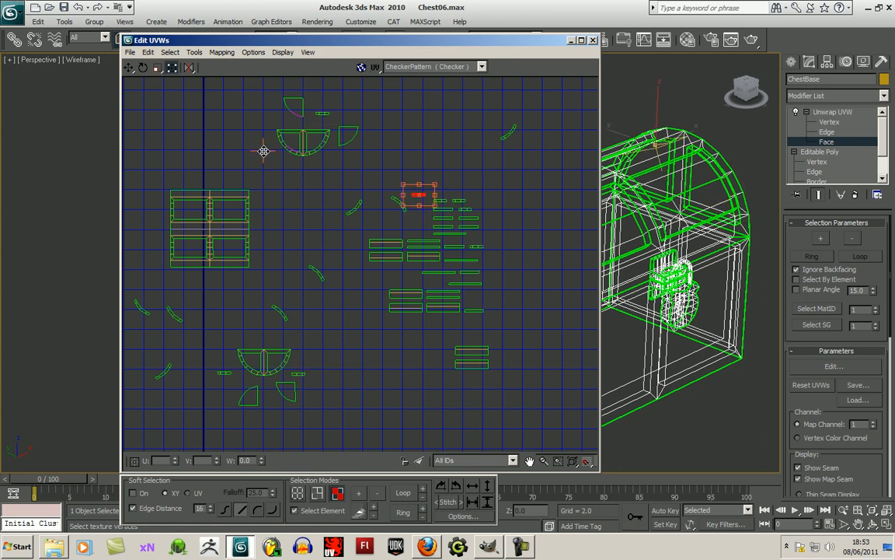
drag(420, 195, 220, 133)
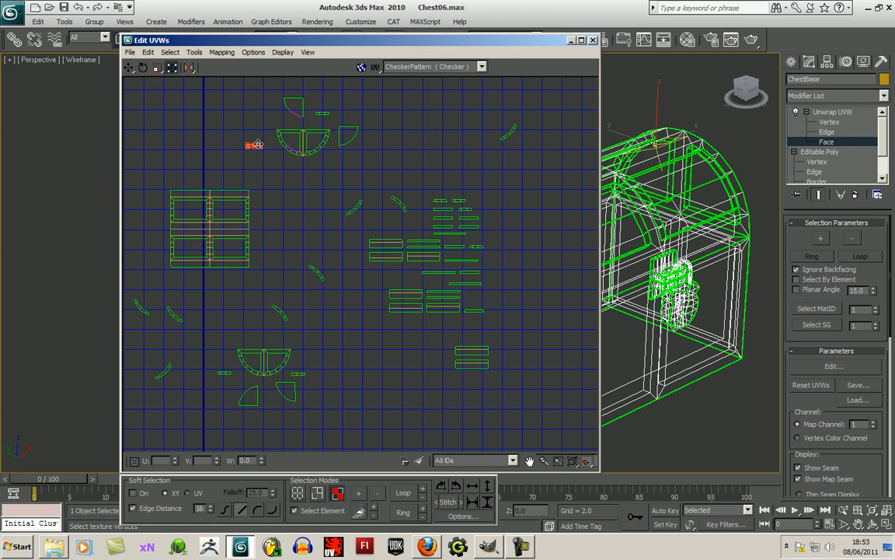
click(442, 201)
drag(442, 202, 329, 160)
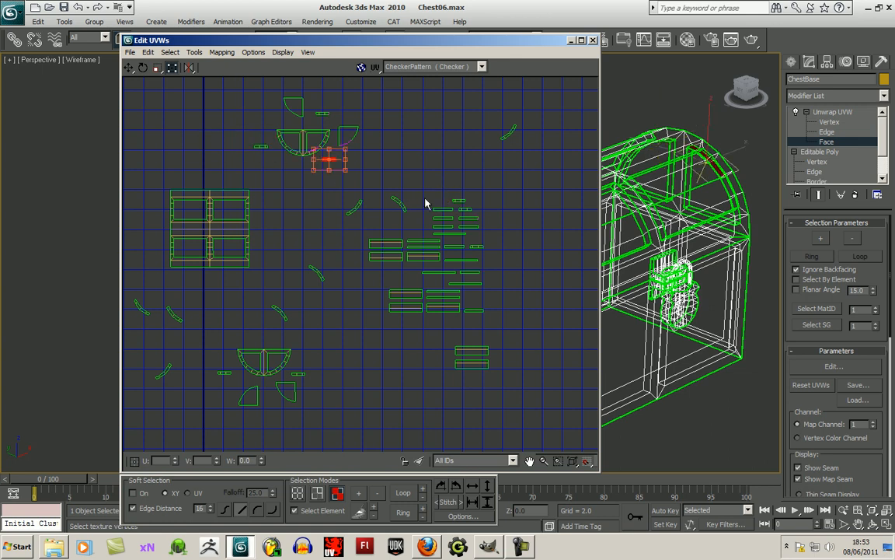
- Place a short strip right of the lower half-round frame and one longer strip beside each of its quarter-round panels
click(459, 201)
drag(460, 201, 311, 360)
click(444, 210)
drag(449, 210, 323, 398)
click(449, 227)
drag(448, 227, 256, 418)
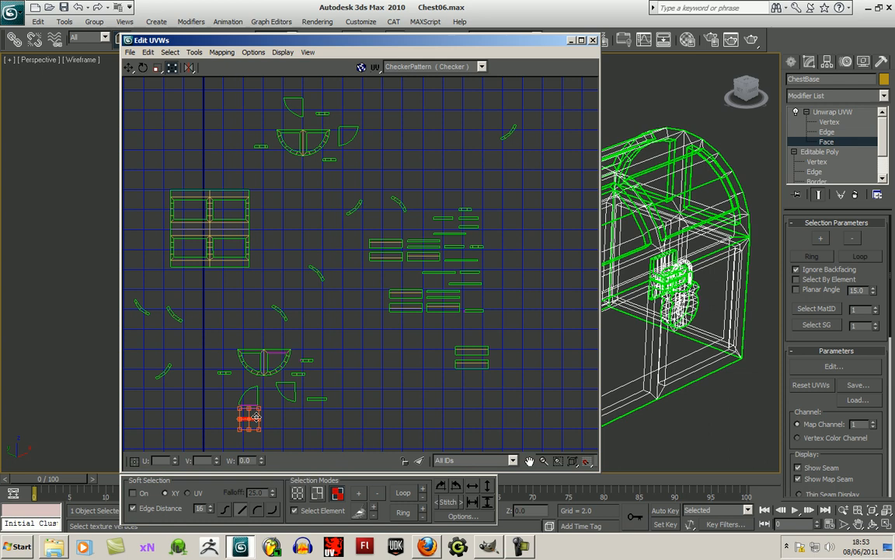
- Place a straight strip at the upper half-round frame's upper left and a short strip above the lower half-round frame
click(444, 217)
drag(444, 218, 281, 122)
click(466, 210)
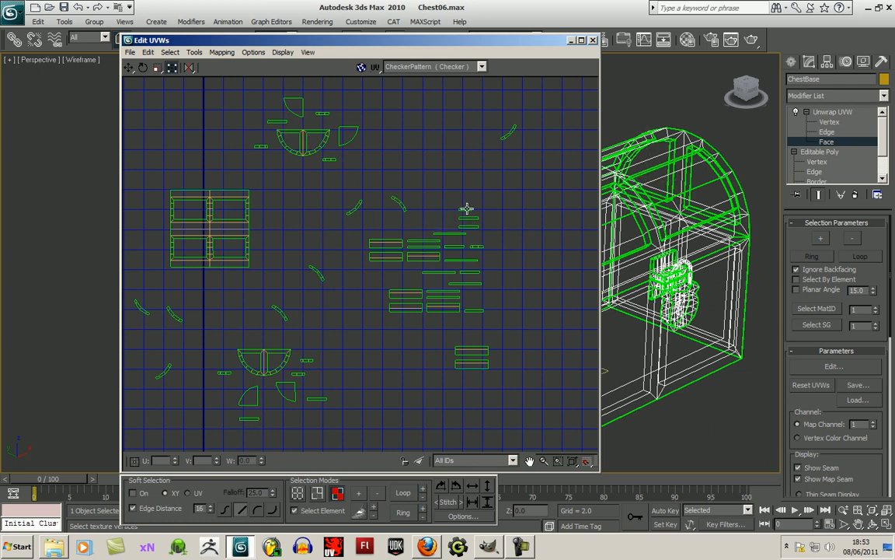
drag(467, 209, 247, 340)
- Place two straight strips around the upper frame's right quarter-round panel and a short strip at the frame's left
click(470, 220)
drag(473, 220, 364, 161)
key(ctrl+z)
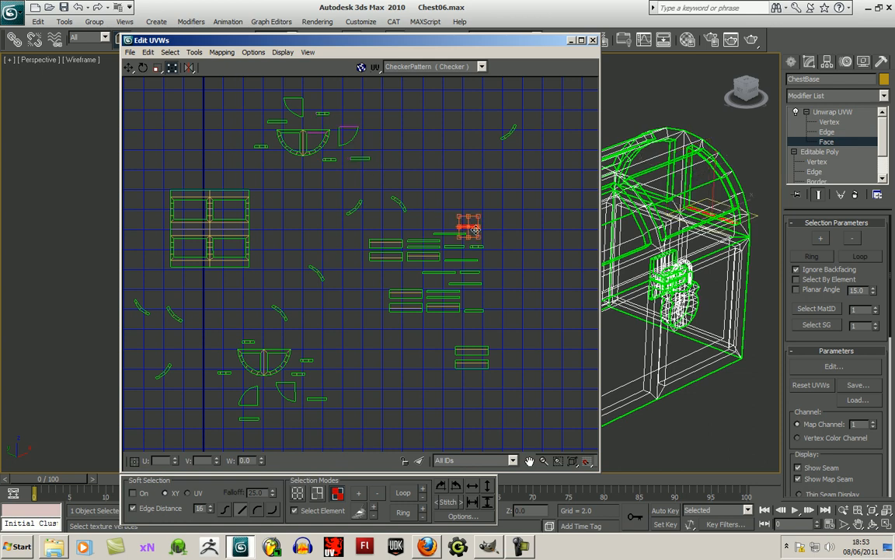
drag(473, 233, 359, 122)
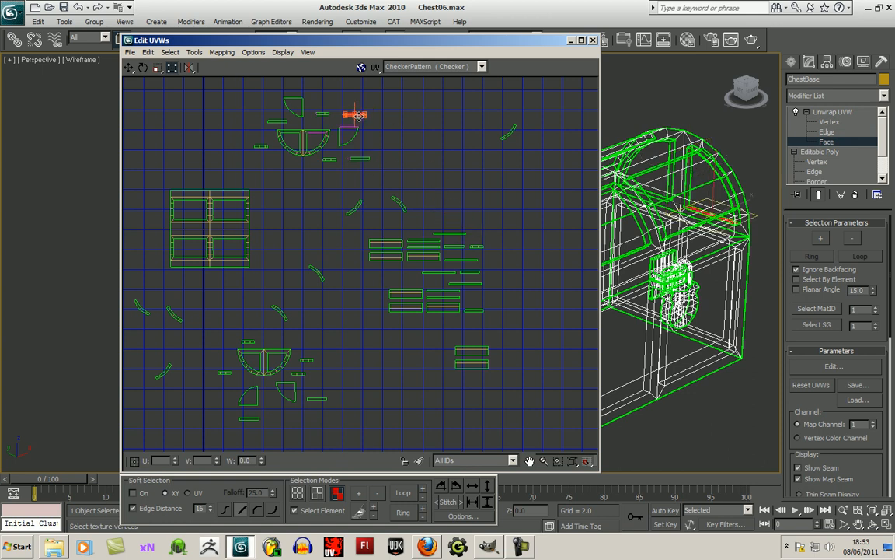
click(416, 154)
click(476, 246)
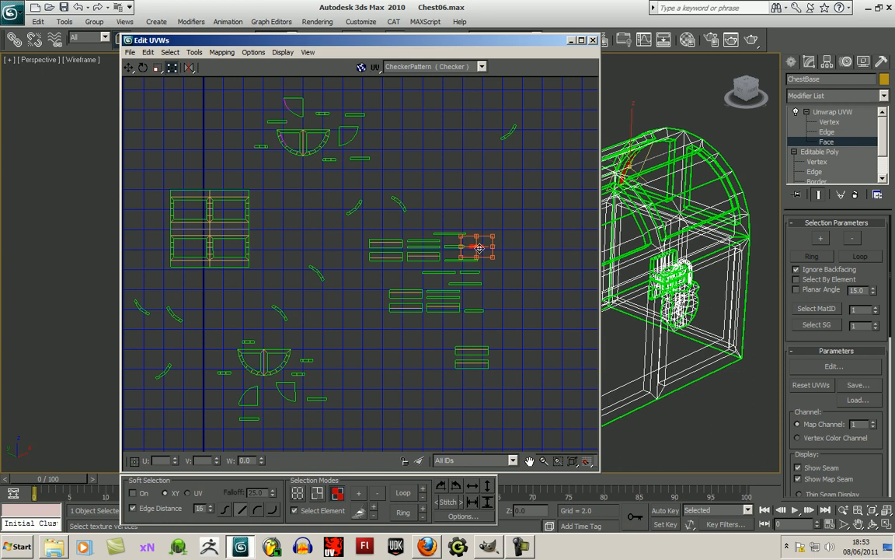
drag(476, 247, 265, 138)
click(416, 178)
- Place two curved strips around the rectangular lid shell, one at its upper right side and one beneath it
middle_drag(347, 251, 377, 233)
click(349, 255)
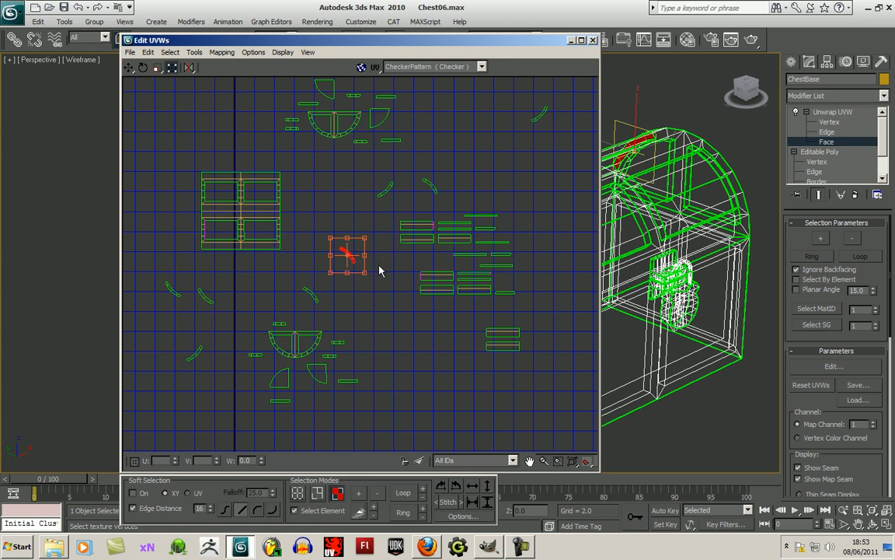
drag(348, 254, 386, 188)
middle_drag(418, 186, 424, 193)
drag(392, 202, 307, 200)
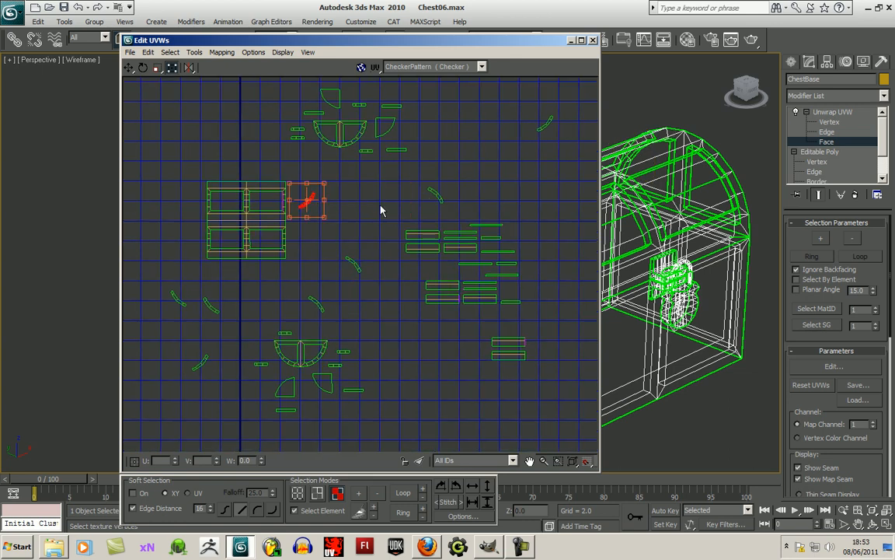
click(439, 196)
click(439, 197)
drag(439, 202, 261, 275)
- Arrange four more curved strips around the rectangular lid shell, at its left, beneath it, above it and at its lower right
click(352, 263)
drag(355, 266, 194, 241)
click(314, 300)
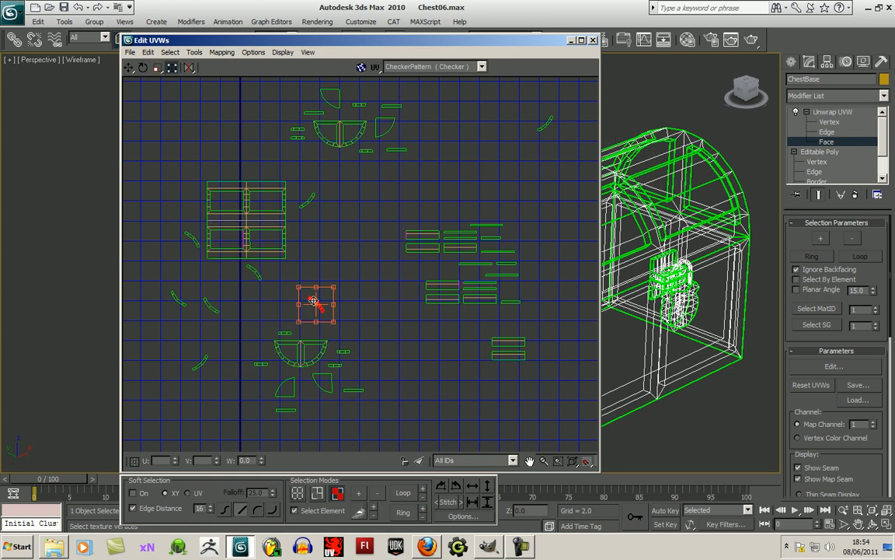
drag(314, 301, 241, 280)
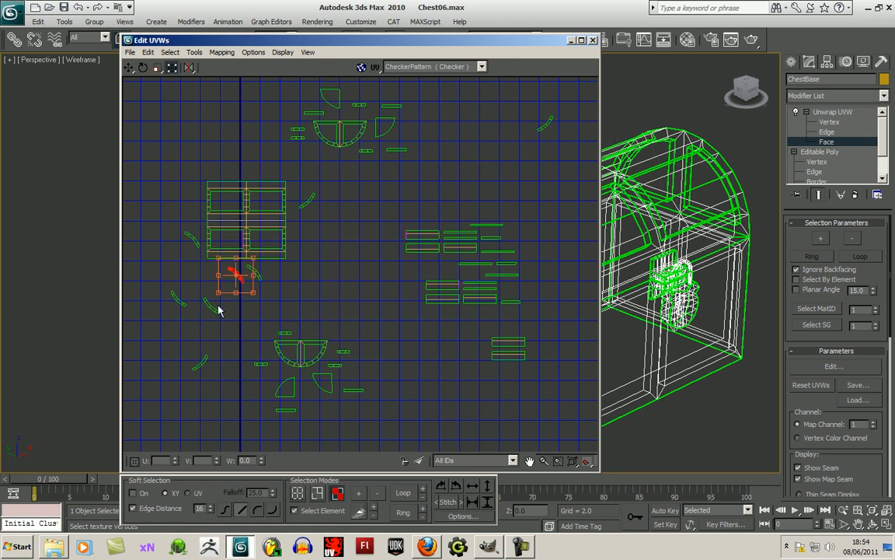
click(213, 311)
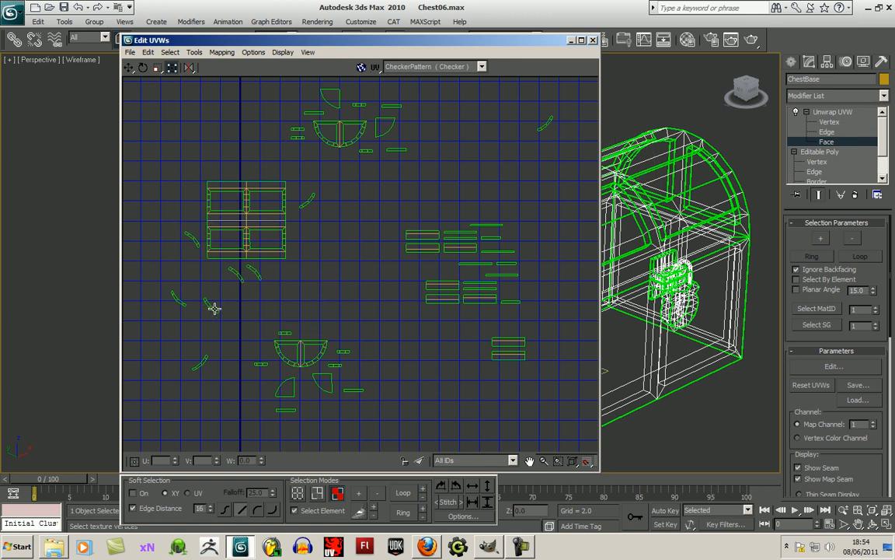
drag(212, 309, 269, 170)
drag(202, 362, 300, 245)
- Place the last two curved strips at the upper left side and above the top left of the rectangular lid shell
click(184, 303)
click(181, 303)
drag(181, 304, 194, 204)
click(232, 288)
click(240, 277)
drag(242, 282, 236, 279)
click(281, 291)
middle_drag(331, 323, 304, 322)
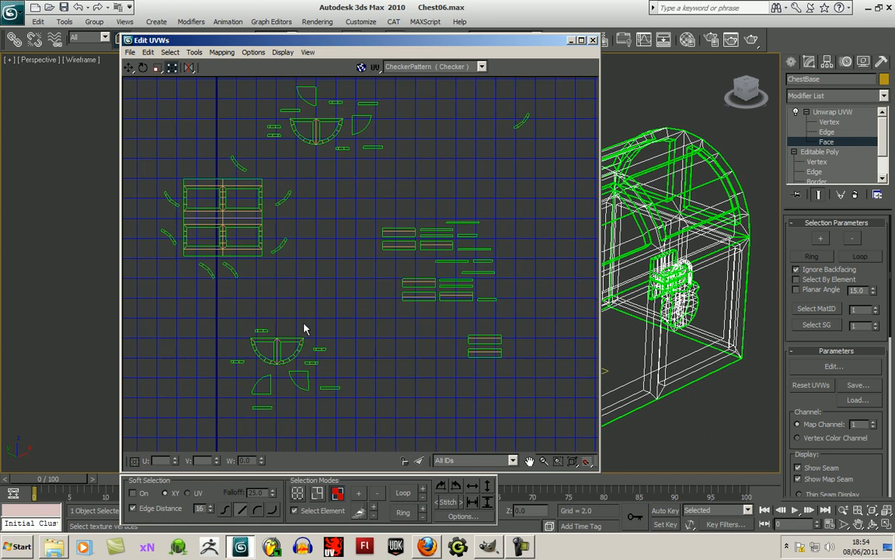
click(520, 124)
drag(520, 124, 211, 168)
click(316, 191)
- Examine the remaining straight pieces and check which part of the chest a wide strip belongs to
mouse_move(353, 295)
middle_down()
mouse_move(354, 247)
mouse_move(362, 286)
mouse_move(336, 293)
middle_up()
scroll(359, 260, down, 2)
scroll(360, 295, down, 3)
middle_drag(424, 297, 451, 304)
scroll(374, 275, up, 4)
click(364, 258)
scroll(344, 314, up, 3)
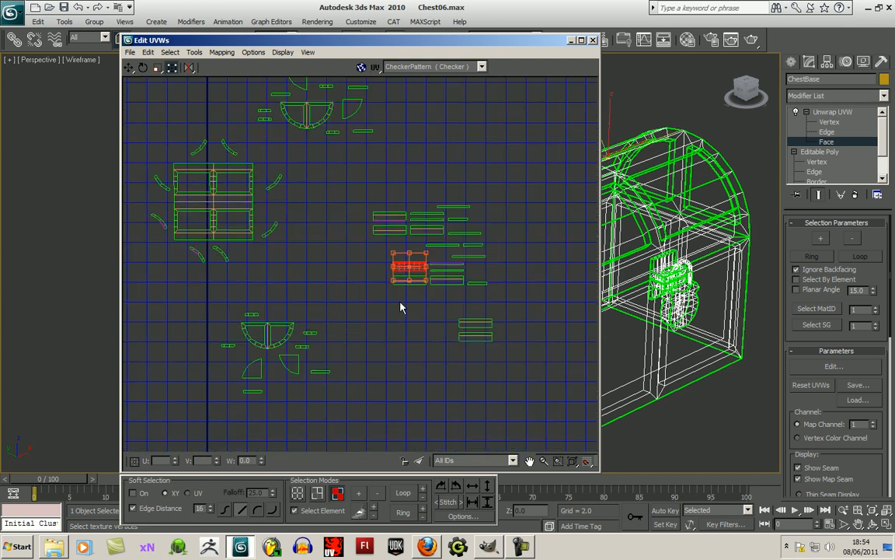
middle_drag(373, 324, 391, 318)
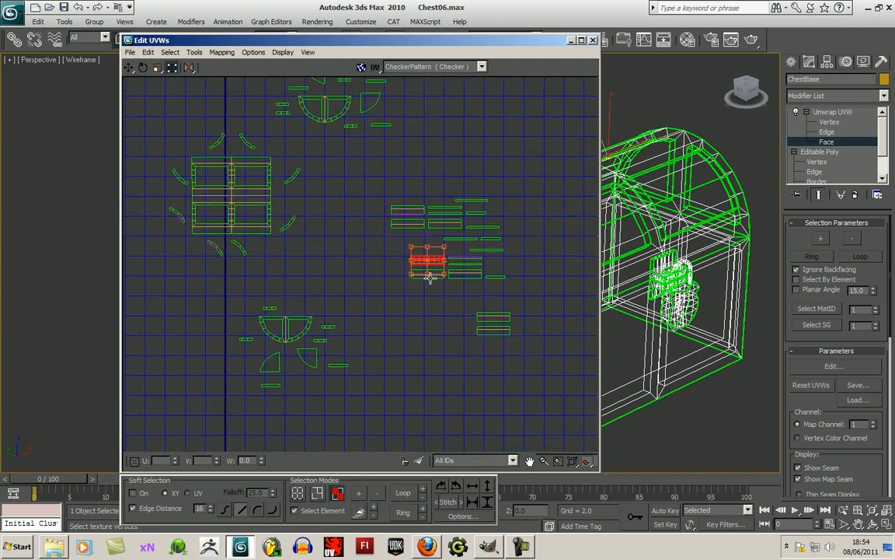
click(399, 342)
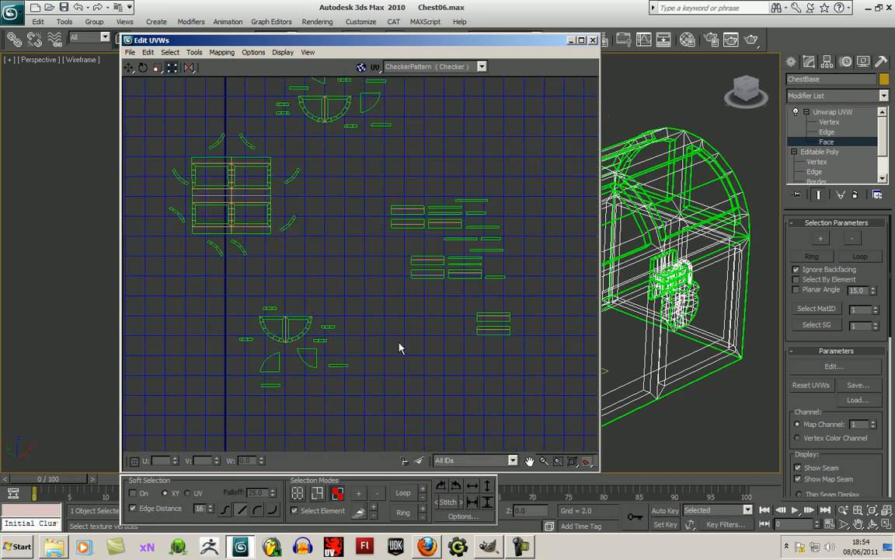
- Place three long straight strips below the rectangular lid shell, two at its lower left and one at its lower right
click(466, 239)
drag(468, 240, 204, 266)
click(409, 209)
drag(408, 208, 273, 250)
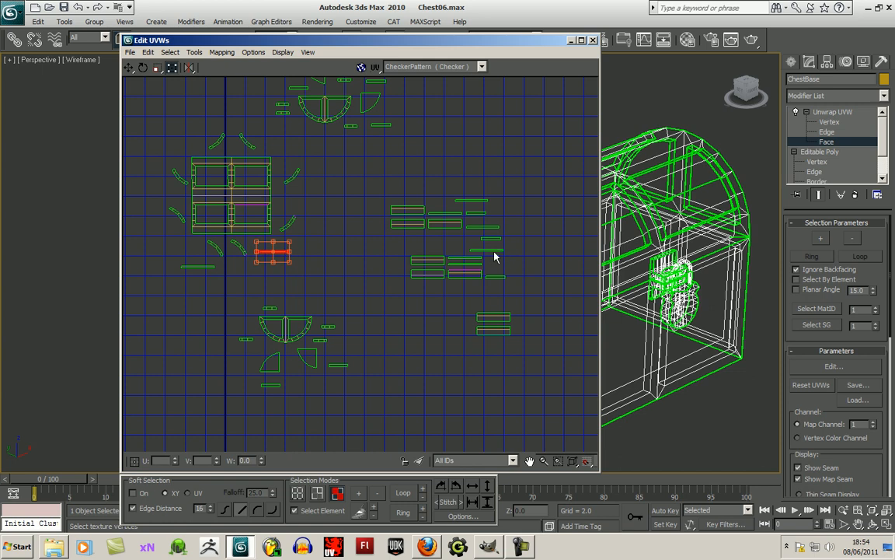
click(488, 249)
drag(488, 249, 180, 255)
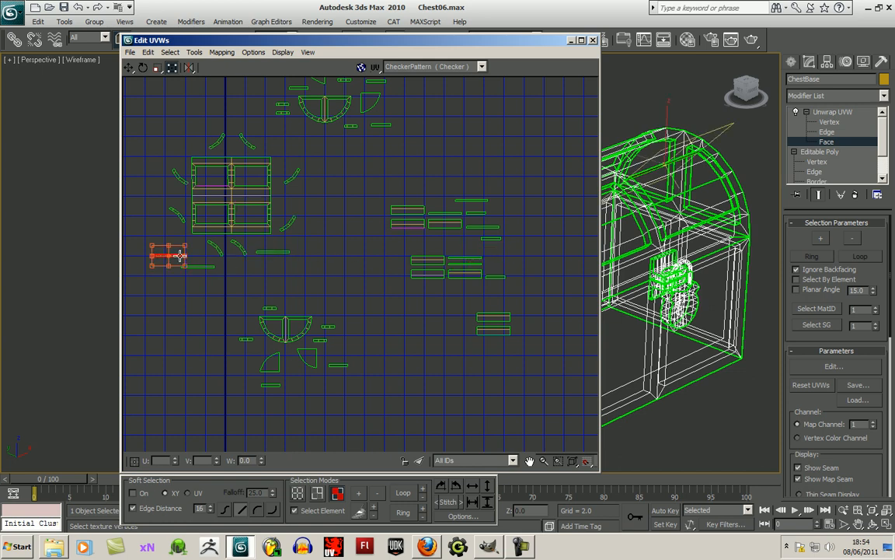
- Place one long straight strip left of the rectangular lid shell and another at its upper right corner
click(469, 257)
drag(474, 257, 167, 197)
click(473, 270)
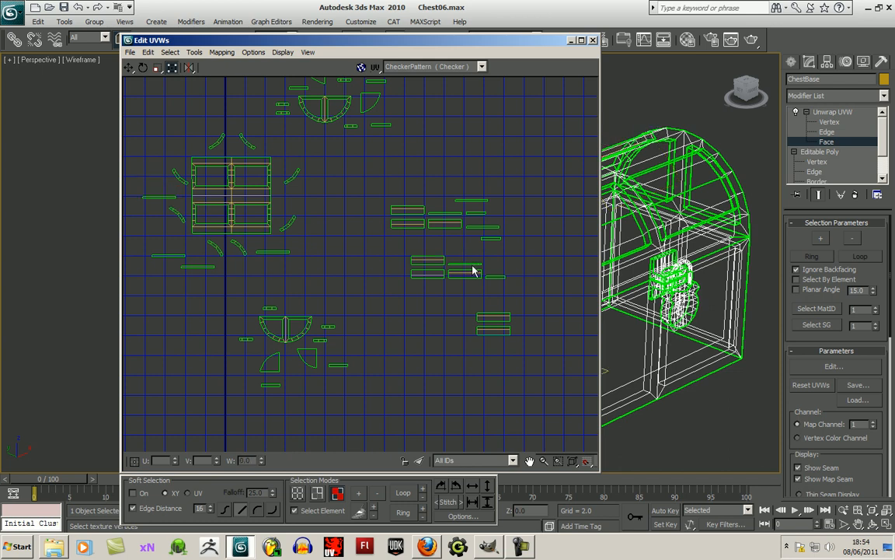
click(476, 265)
drag(476, 265, 308, 155)
- Place a straight strip above the lower half-round frame and another beside the upper frame's right quarter-round panel
click(492, 277)
drag(492, 276, 299, 308)
drag(492, 239, 398, 106)
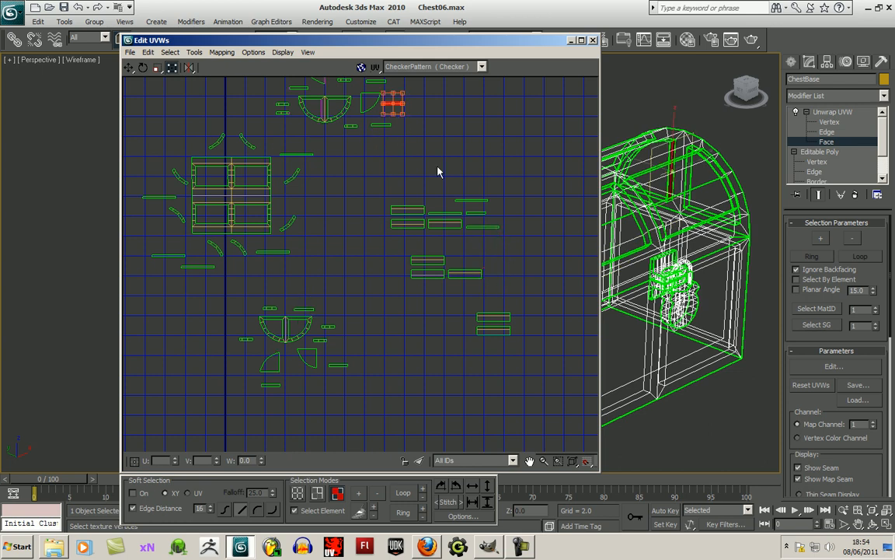
- Place three long straight strips around the rectangular lid shell, at its lower right, upper left and right side
click(479, 227)
drag(488, 227, 274, 244)
click(450, 214)
drag(451, 214, 178, 143)
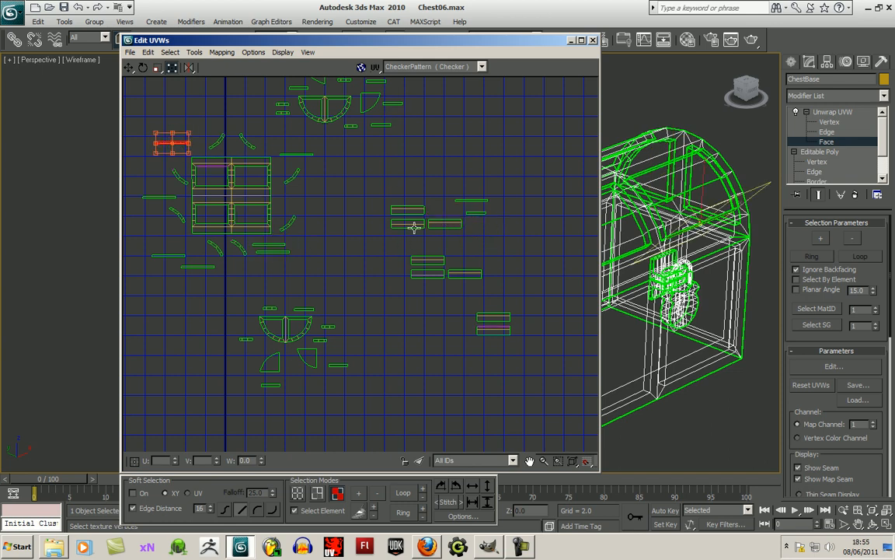
click(467, 201)
drag(466, 201, 296, 196)
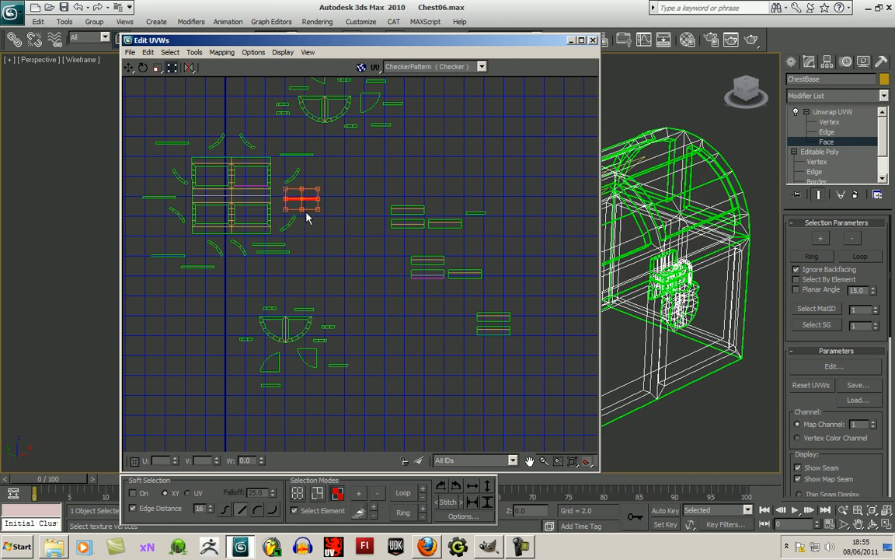
- Place the remaining short straight strip above the lower half-round frame and clear the selection
click(476, 213)
drag(482, 219, 290, 306)
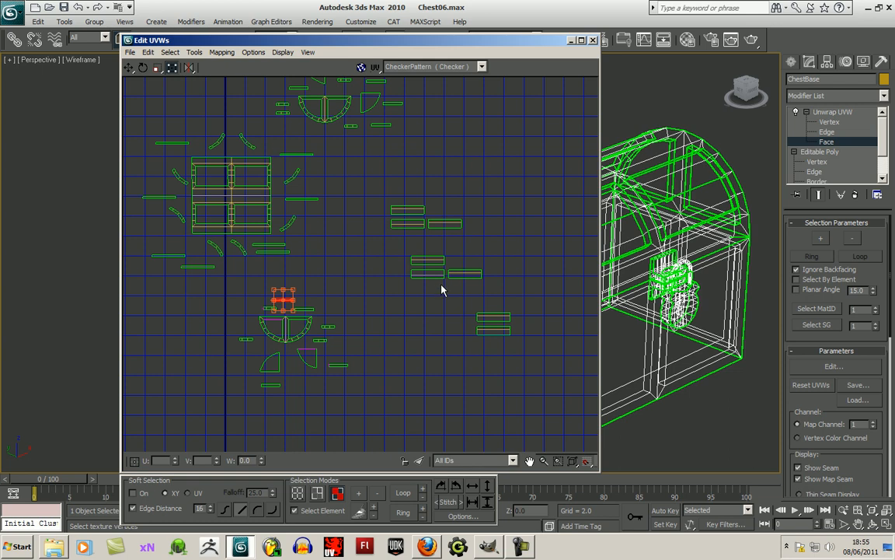
middle_drag(476, 274, 511, 214)
click(448, 224)
click(419, 273)
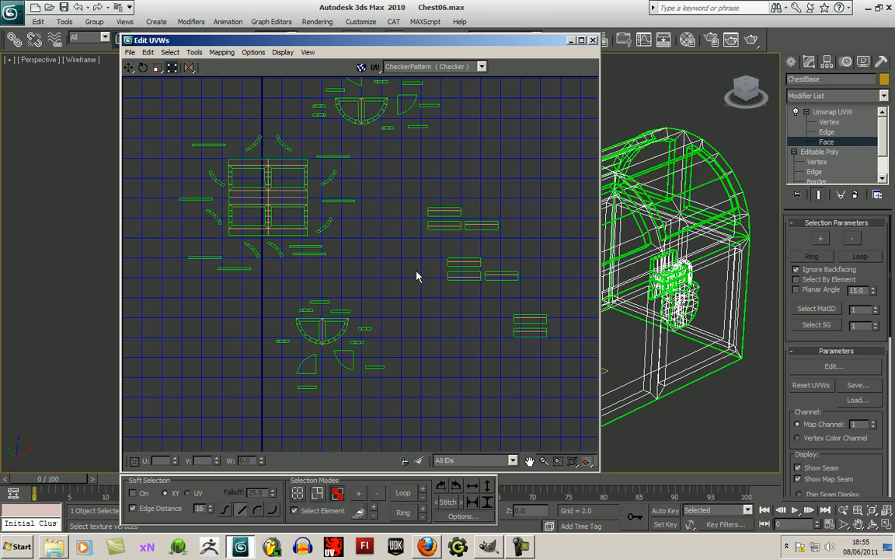
- Move the upper half-round, rectangular and lower half-round groups left past the thick tile boundary and space them apart
scroll(419, 273, down, 2)
middle_drag(450, 193, 408, 242)
drag(350, 221, 267, 145)
drag(225, 220, 353, 319)
drag(290, 286, 216, 255)
drag(283, 332, 361, 402)
drag(323, 356, 243, 366)
scroll(387, 392, down, 3)
scroll(375, 393, up, 6)
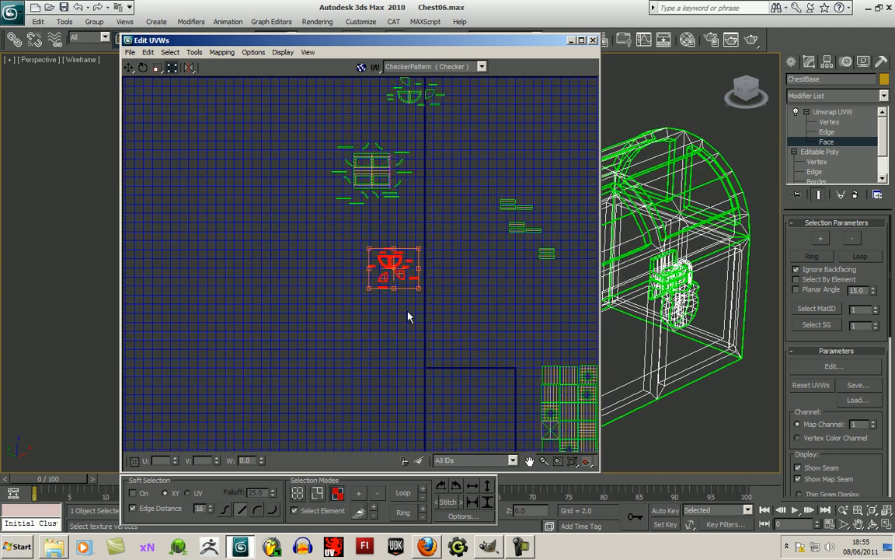
scroll(388, 240, down, 1)
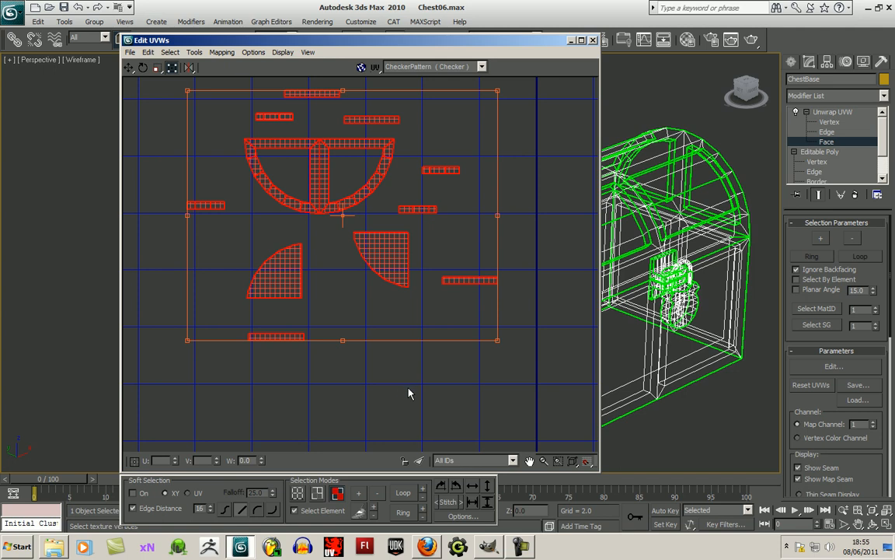
- Clear the face selection and switch to vertex selection with whole-element selection turned off
click(402, 391)
click(299, 494)
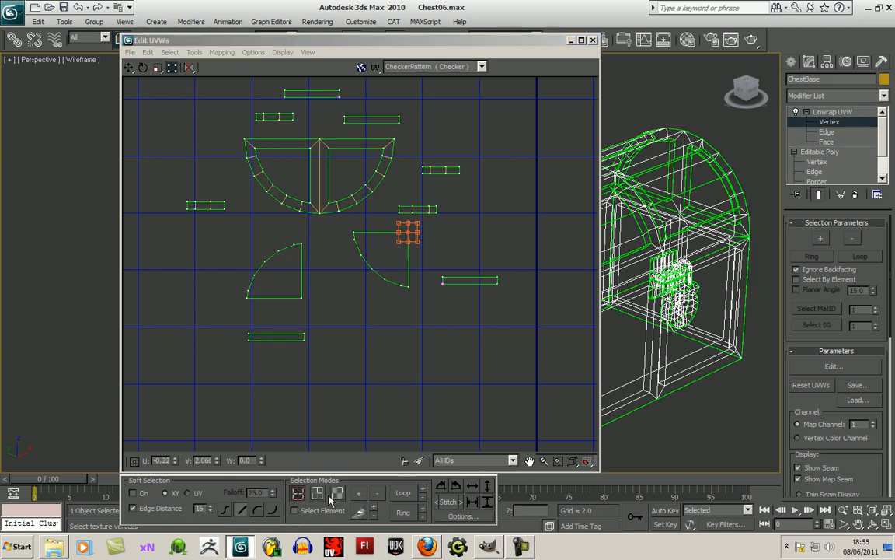
middle_drag(366, 374, 352, 452)
key(ctrl+w)
- Try to reposition the left corner vertices of the long strip beside the right quarter-round panel
mouse_move(427, 365)
mouse_down()
mouse_move(422, 396)
mouse_move(415, 378)
mouse_move(424, 382)
mouse_move(426, 367)
mouse_up()
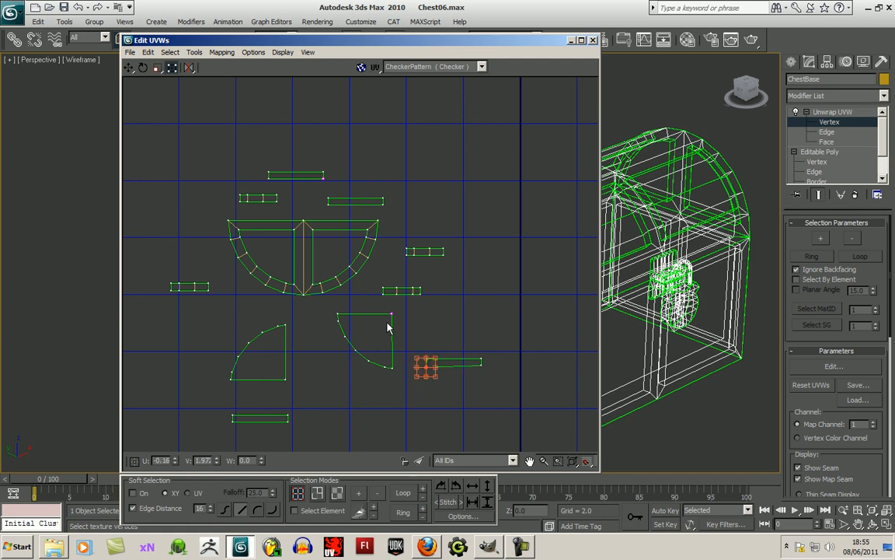
click(429, 390)
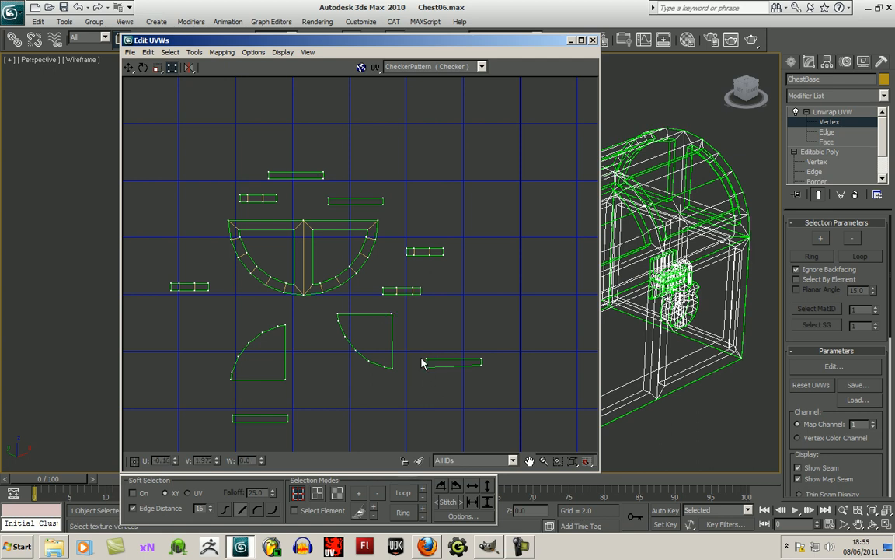
drag(426, 359, 427, 366)
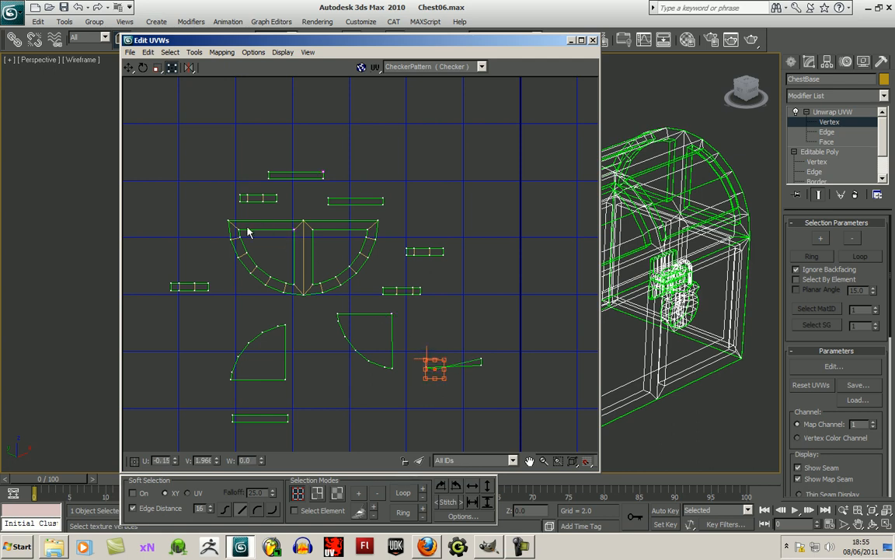
click(462, 389)
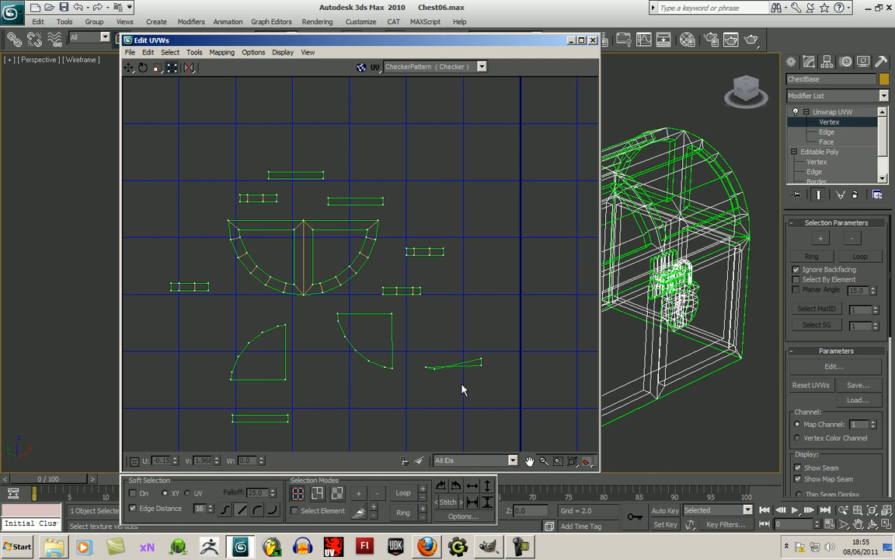
click(426, 359)
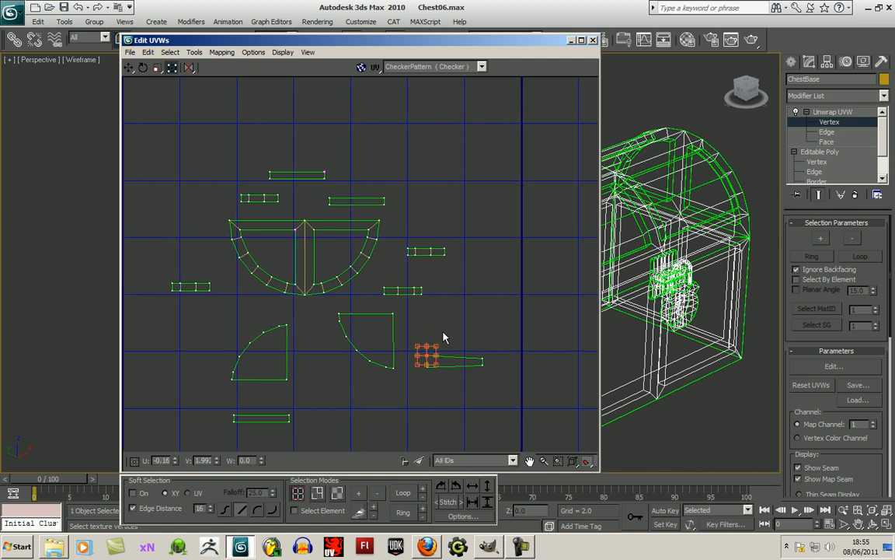
- Move that long strip to the left of the half-round frame and weld its edge corners onto the centre bar's left side
drag(416, 344, 214, 253)
scroll(225, 253, up, 3)
middle_drag(225, 274, 362, 373)
click(356, 374)
click(223, 305)
drag(254, 310, 503, 279)
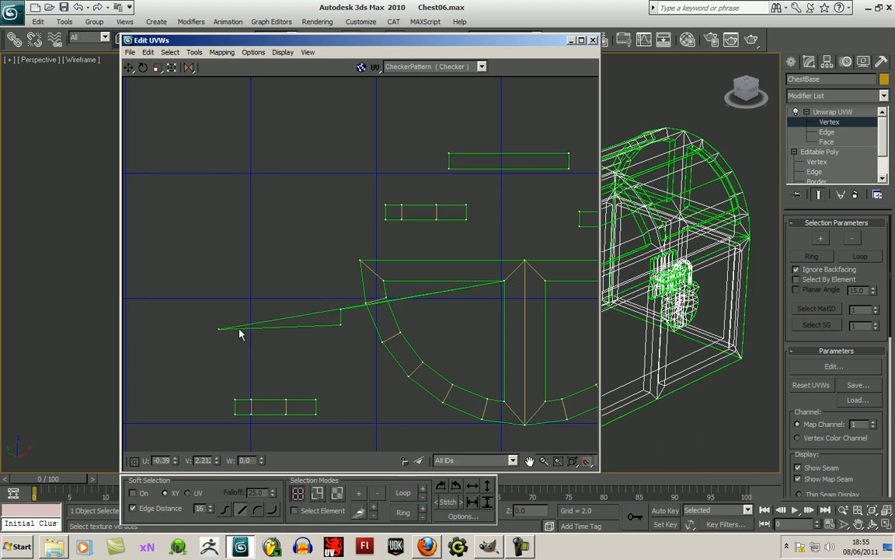
drag(220, 327, 472, 300)
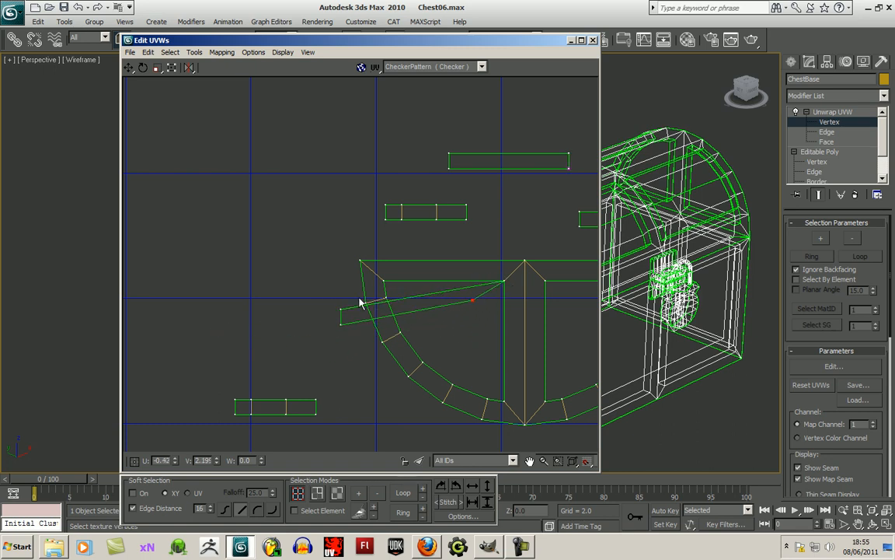
drag(339, 311, 504, 402)
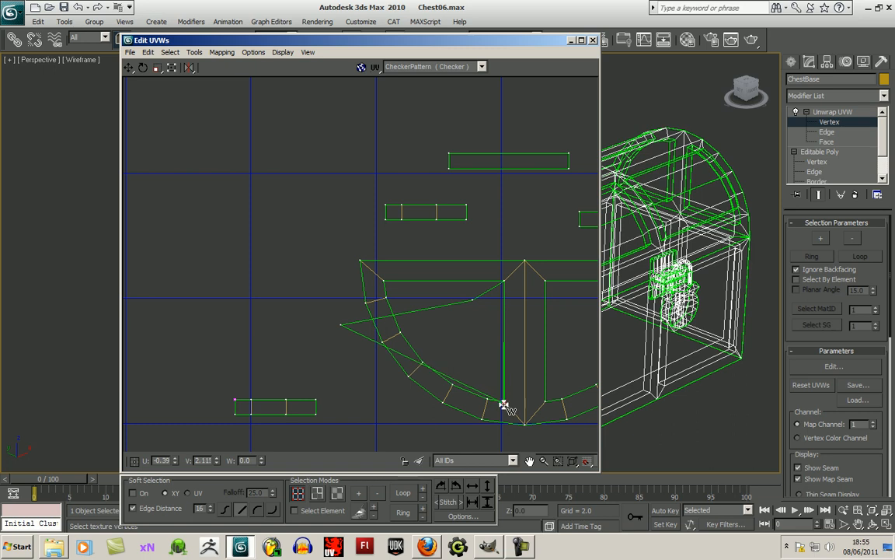
- Move the welded strip's two free vertices inside the left opening, forming a narrow band parallel to the centre bar
drag(342, 325, 488, 382)
drag(471, 299, 485, 296)
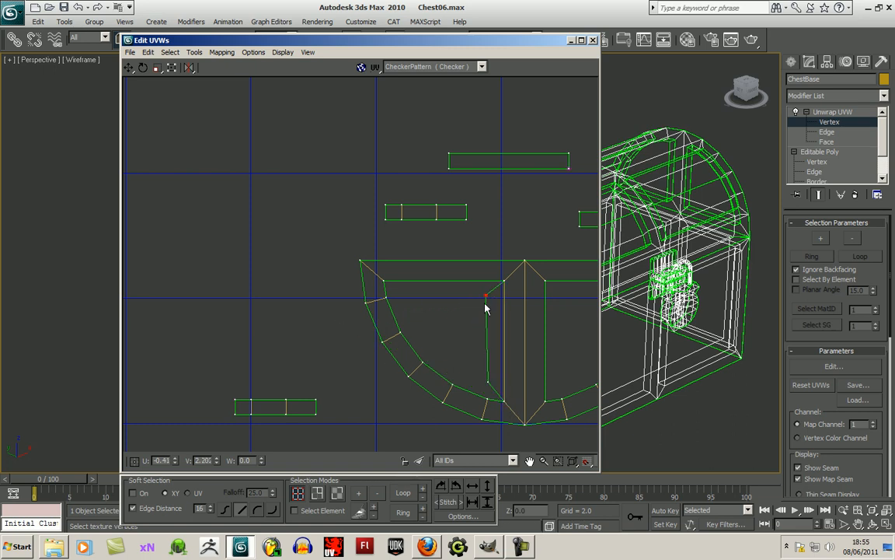
drag(488, 380, 494, 381)
drag(486, 296, 490, 295)
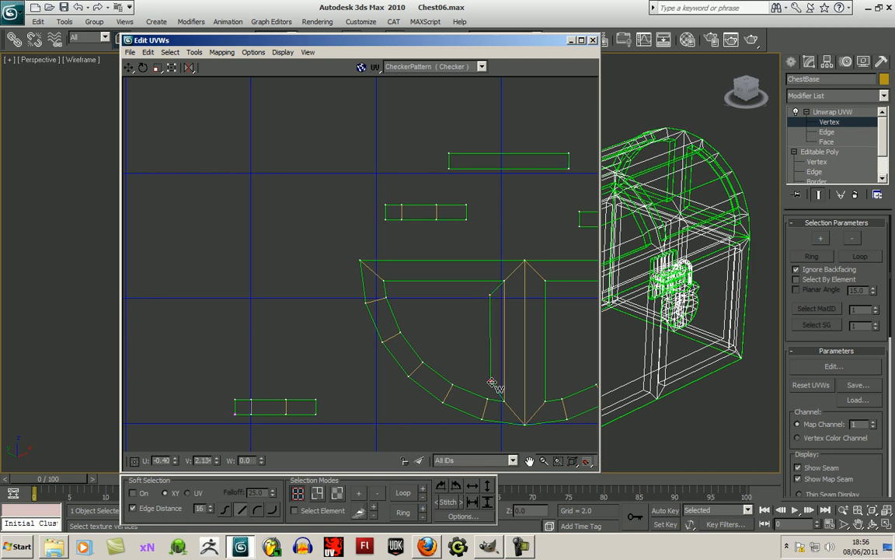
scroll(504, 380, down, 5)
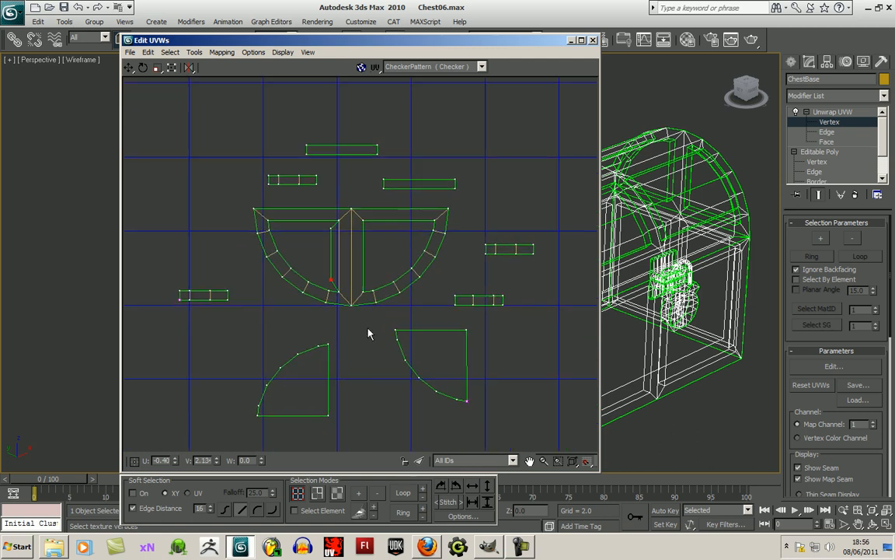
- Weld the long strip above the frame's right half to the centre bar's right side and inset its free vertices
drag(384, 188, 364, 220)
drag(456, 190, 365, 289)
drag(451, 180, 372, 277)
drag(384, 184, 373, 227)
- Weld the topmost long strip along the left opening's top edge, join it to the centre bar strip and inset its free corner
drag(377, 155, 331, 228)
drag(374, 150, 335, 226)
drag(307, 156, 280, 228)
drag(307, 142, 303, 223)
- Weld the short strip left of the frame to the left opening's lower curve and centre bar strip, placing its free vertices inside
scroll(339, 178, up, 2)
middle_drag(351, 178, 392, 137)
scroll(392, 138, down, 2)
scroll(324, 260, up, 1)
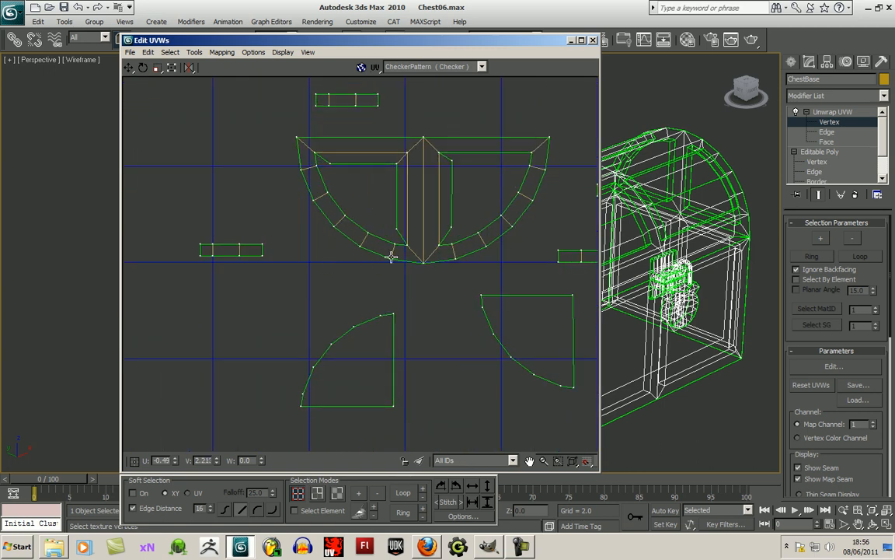
drag(264, 246, 348, 225)
drag(232, 252, 357, 239)
drag(213, 242, 371, 251)
drag(202, 245, 400, 246)
drag(199, 255, 391, 244)
drag(215, 255, 373, 227)
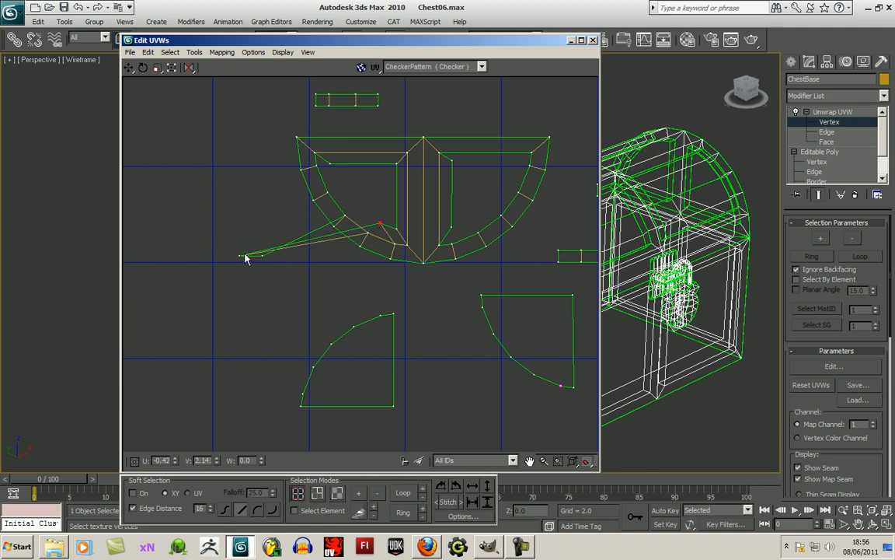
drag(241, 255, 361, 209)
drag(261, 256, 351, 203)
- Adjust the lower curve strip's inner vertices and the neighbouring corners to give the left opening an even inset
scroll(360, 203, up, 3)
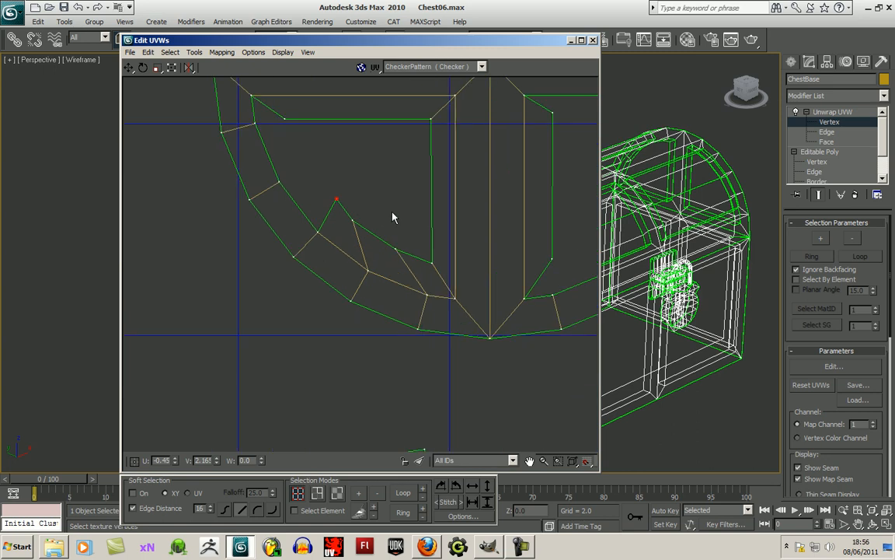
scroll(312, 211, up, 2)
drag(343, 254, 353, 263)
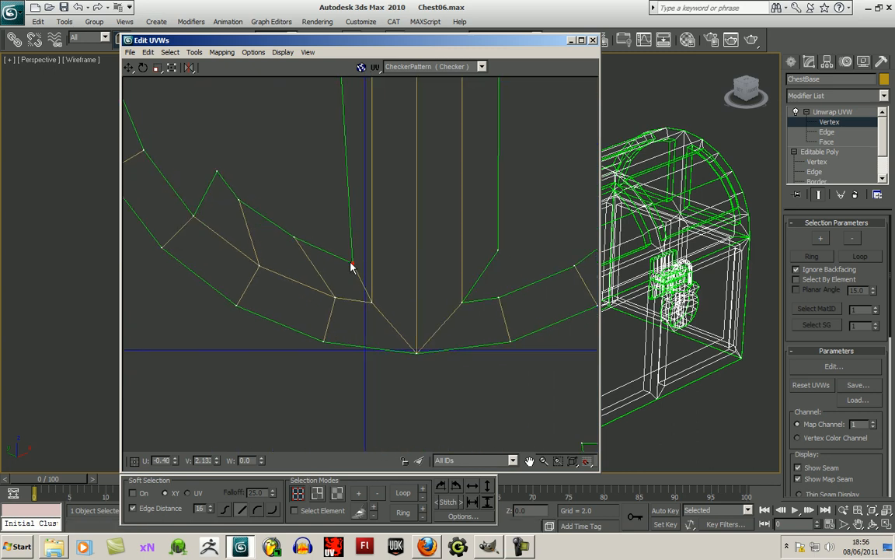
drag(296, 238, 324, 260)
drag(247, 207, 269, 236)
scroll(283, 207, down, 2)
middle_drag(283, 207, 291, 247)
drag(331, 137, 336, 135)
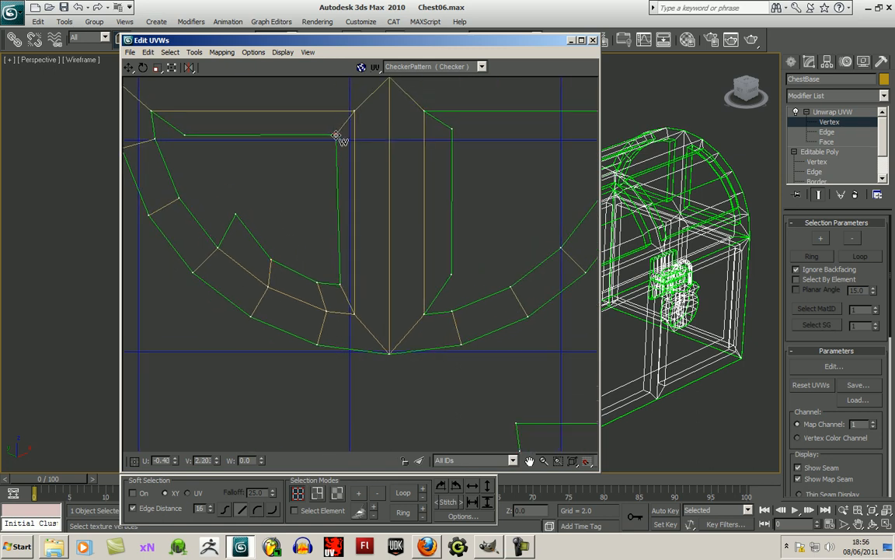
drag(236, 215, 240, 233)
- Weld the short strip above the frame to the left opening's upper curve, joining the adjacent strips and insetting its free vertices
scroll(240, 231, down, 2)
scroll(304, 234, down, 2)
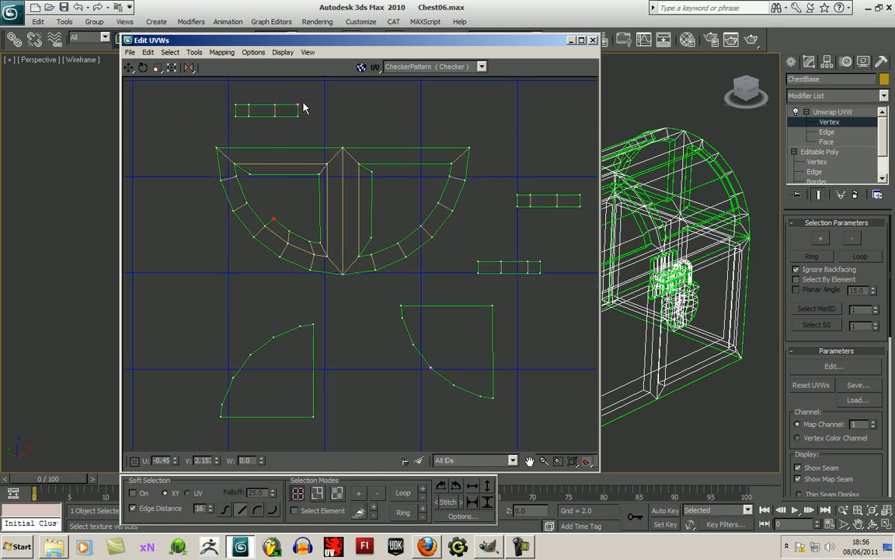
drag(297, 104, 273, 219)
drag(296, 116, 265, 225)
drag(275, 117, 248, 203)
drag(249, 116, 244, 165)
drag(235, 117, 235, 164)
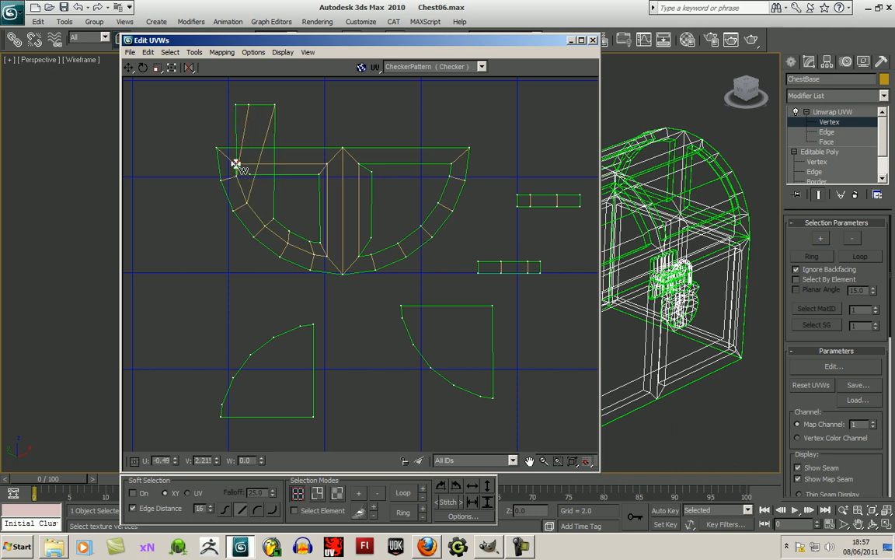
drag(237, 104, 253, 184)
drag(274, 103, 264, 200)
- Fine-tune the left opening's upper inner vertices so the inset band is even and its top edge straight
scroll(273, 196, up, 6)
drag(251, 173, 255, 166)
drag(263, 213, 261, 202)
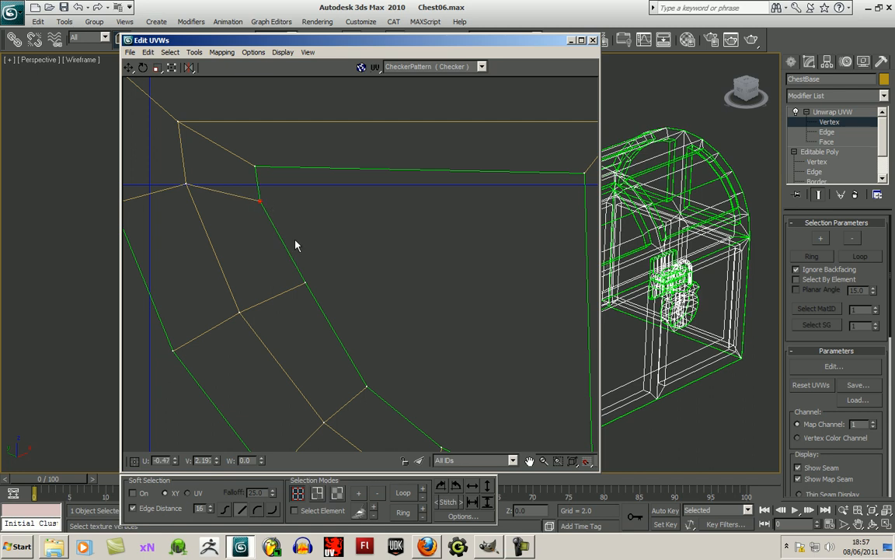
scroll(348, 172, down, 4)
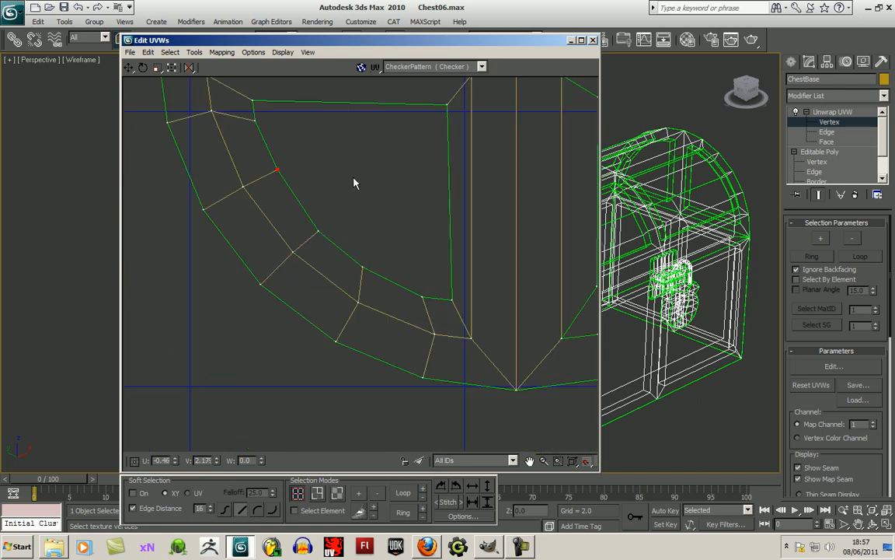
scroll(381, 214, down, 3)
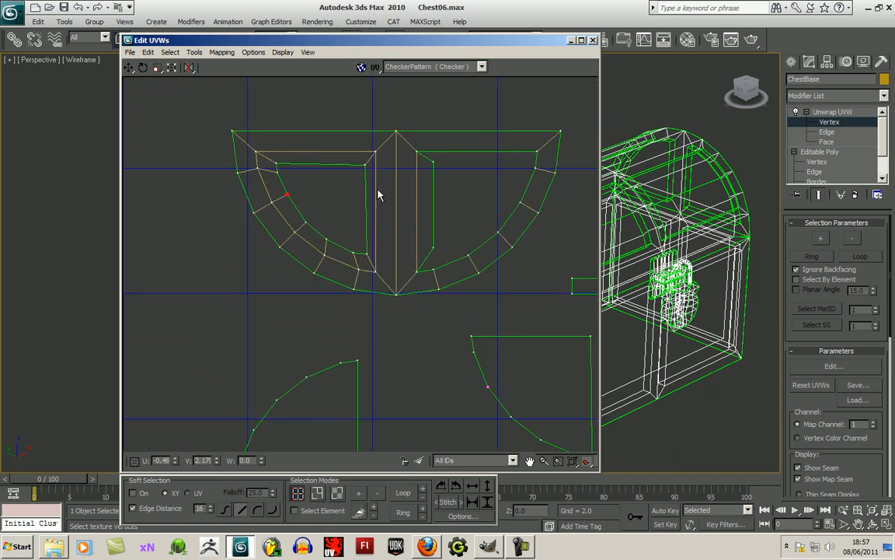
scroll(381, 239, up, 5)
drag(342, 174, 345, 168)
scroll(361, 344, down, 6)
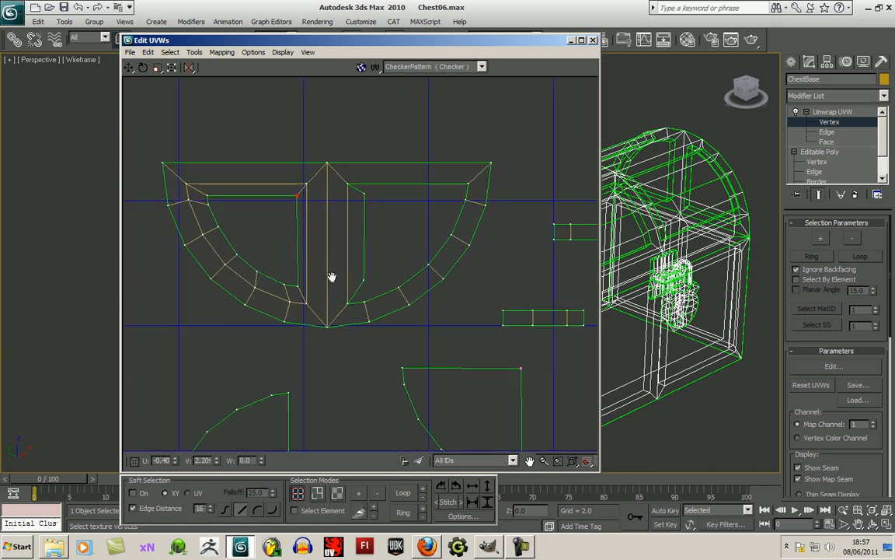
- Weld the upper short strip beside the frame to the right opening's upper curve and move its free vertices inside
middle_drag(353, 260, 435, 255)
scroll(435, 255, up, 4)
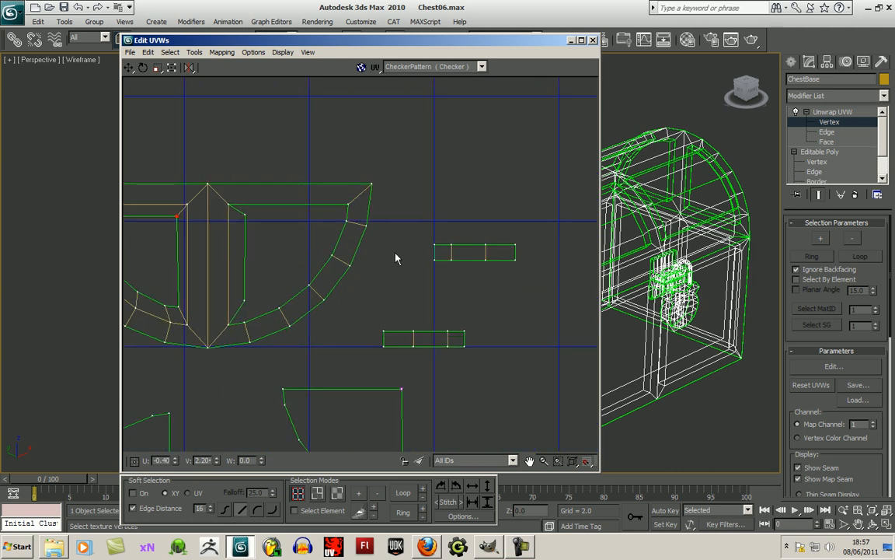
drag(480, 277, 391, 238)
drag(490, 278, 392, 254)
drag(529, 277, 378, 289)
drag(546, 280, 338, 307)
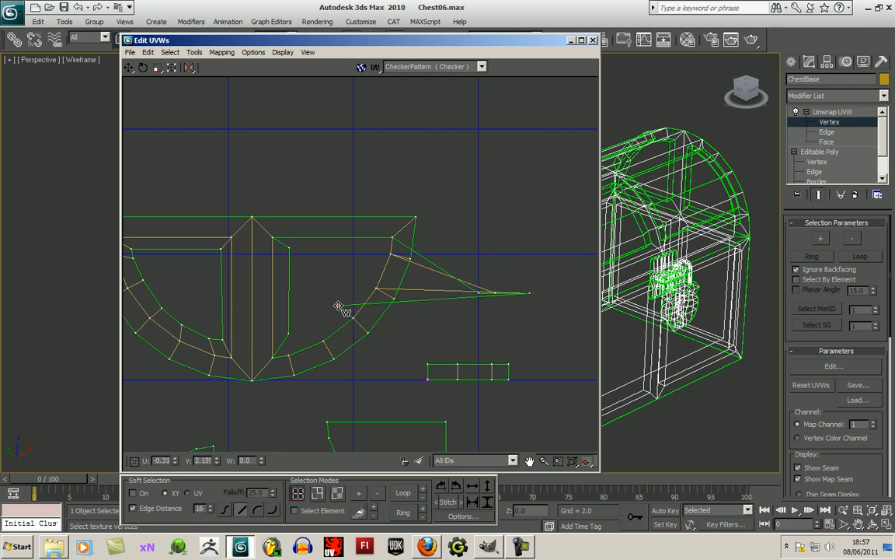
drag(527, 293, 368, 253)
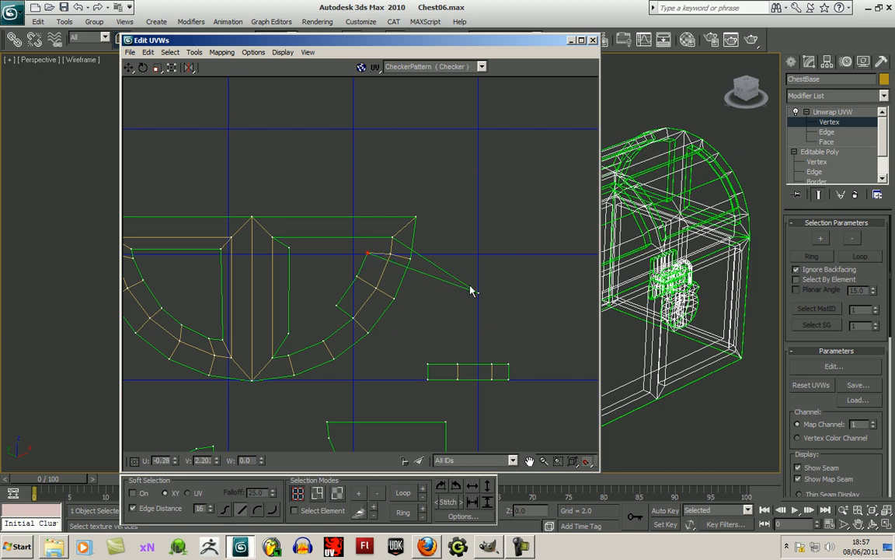
drag(480, 292, 395, 253)
- Adjust the inner vertices of the right opening's upper curve strip to an even width
scroll(422, 269, up, 4)
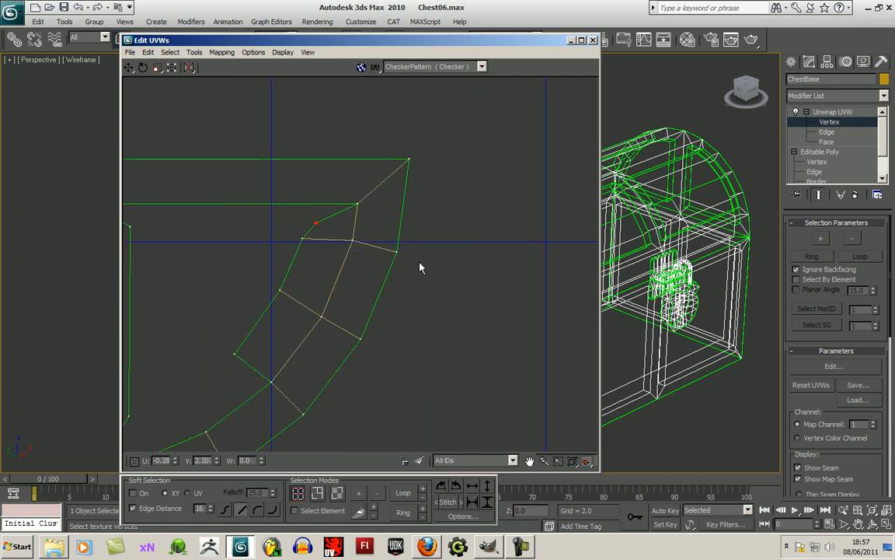
drag(304, 236, 315, 241)
scroll(282, 290, up, 1)
drag(281, 291, 288, 301)
drag(220, 374, 228, 379)
scroll(505, 253, down, 4)
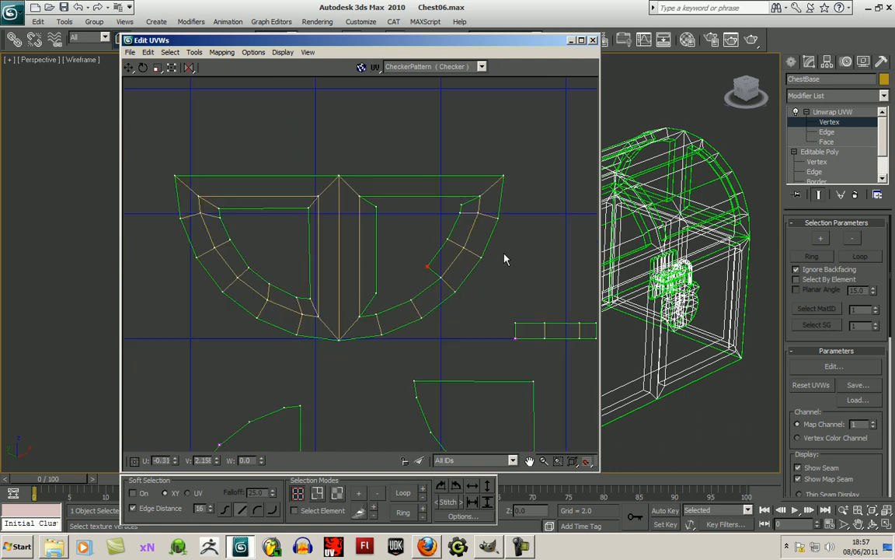
- Weld the near end of the remaining short strip to the upper curve strip and the right opening's lower curve
middle_drag(411, 226, 408, 216)
middle_drag(442, 294, 374, 327)
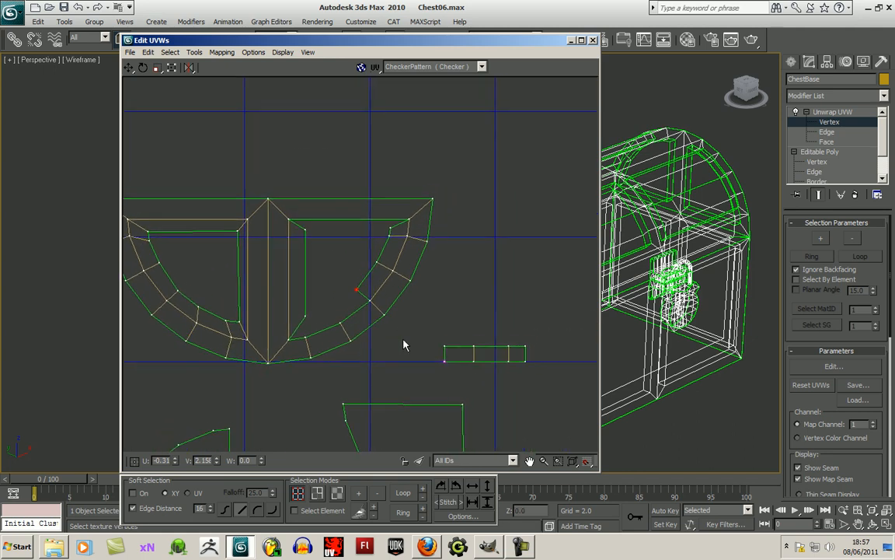
click(425, 365)
drag(444, 362, 356, 290)
drag(448, 345, 370, 301)
drag(475, 343, 354, 313)
- Weld the short strip's remaining vertices to the lower curve and centre bar strip, placing the free ones inside the right opening
scroll(330, 335, up, 3)
scroll(389, 338, down, 4)
scroll(399, 360, up, 2)
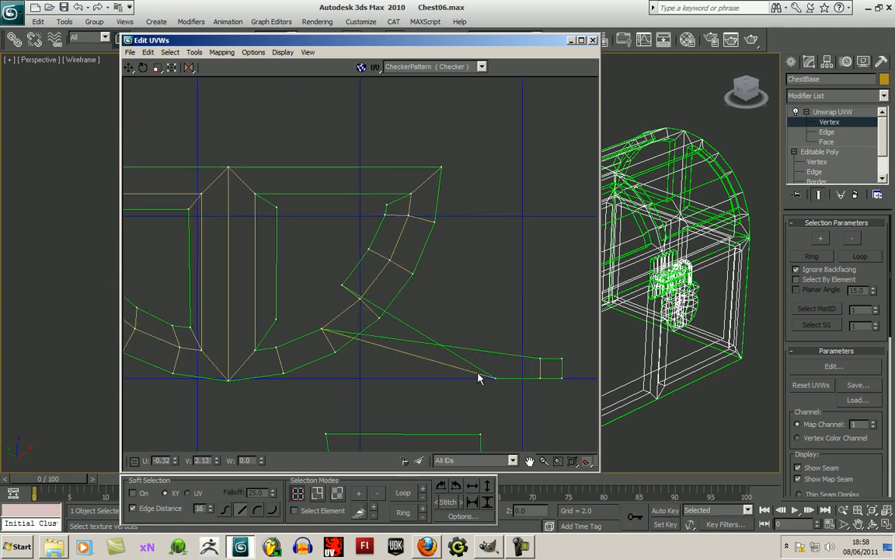
drag(541, 361, 276, 348)
drag(561, 358, 255, 349)
drag(559, 377, 277, 319)
drag(538, 376, 292, 325)
drag(495, 377, 293, 323)
- Adjust the right opening's inner vertices beside the centre bar to even out the inset band
scroll(306, 325, up, 3)
scroll(306, 326, up, 2)
drag(239, 319, 261, 322)
scroll(342, 304, down, 3)
middle_drag(336, 269, 355, 351)
drag(321, 273, 317, 277)
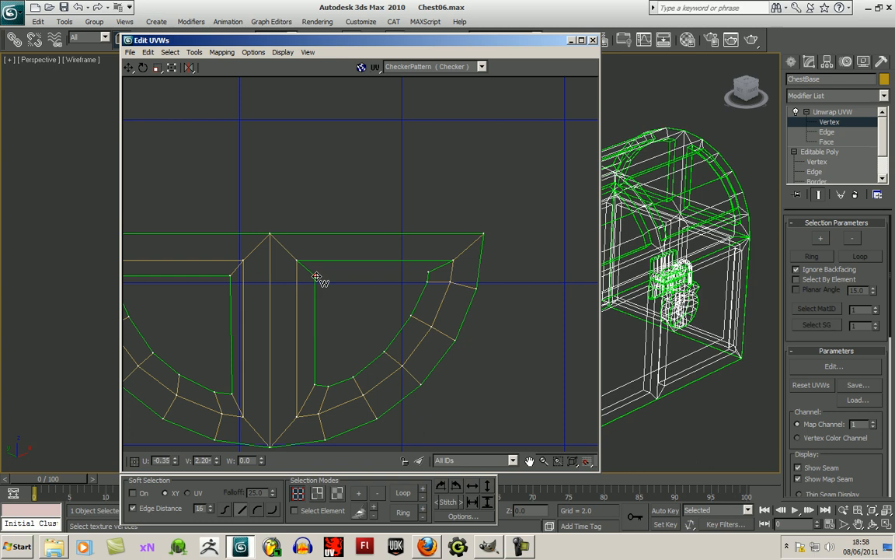
- Weld the long strip below the left quarter-round panel along the right opening's top edge, joining the strips at both ends
scroll(327, 300, down, 3)
middle_drag(373, 333, 397, 251)
scroll(403, 283, down, 1)
middle_drag(360, 356, 360, 344)
drag(274, 402, 360, 213)
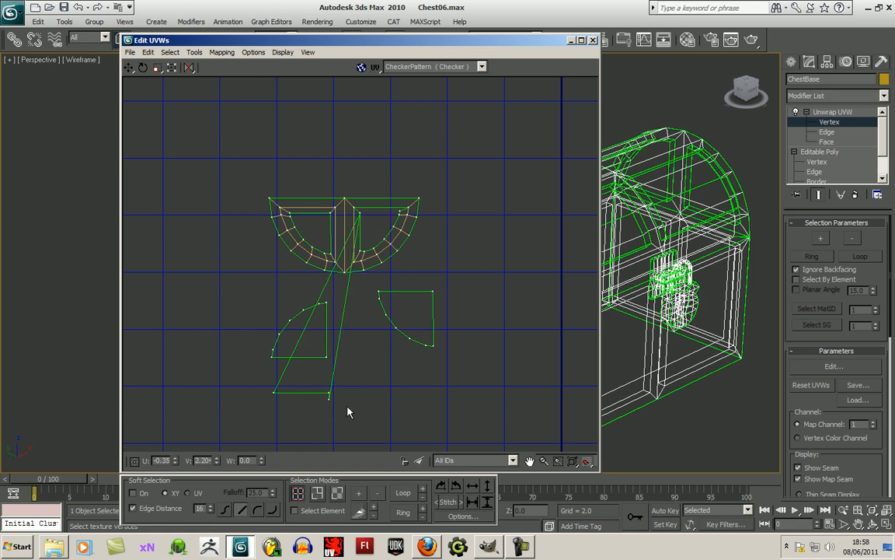
drag(331, 395, 401, 210)
drag(330, 394, 410, 206)
drag(274, 391, 356, 206)
- Lower the right opening's upper-right inner corner vertex to level the top edge of the inset
middle_drag(474, 238, 453, 326)
scroll(451, 327, up, 3)
scroll(398, 301, up, 1)
middle_drag(398, 300, 513, 308)
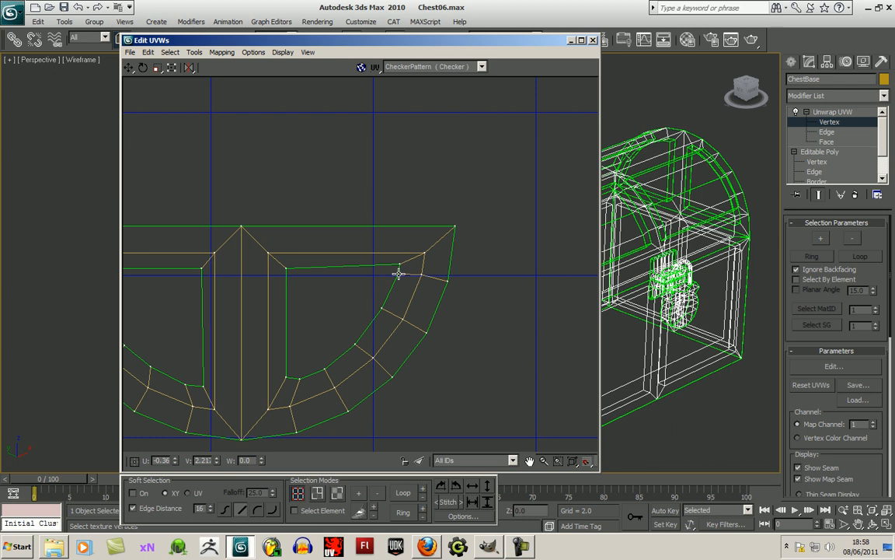
scroll(360, 317, down, 1)
middle_drag(410, 302, 424, 303)
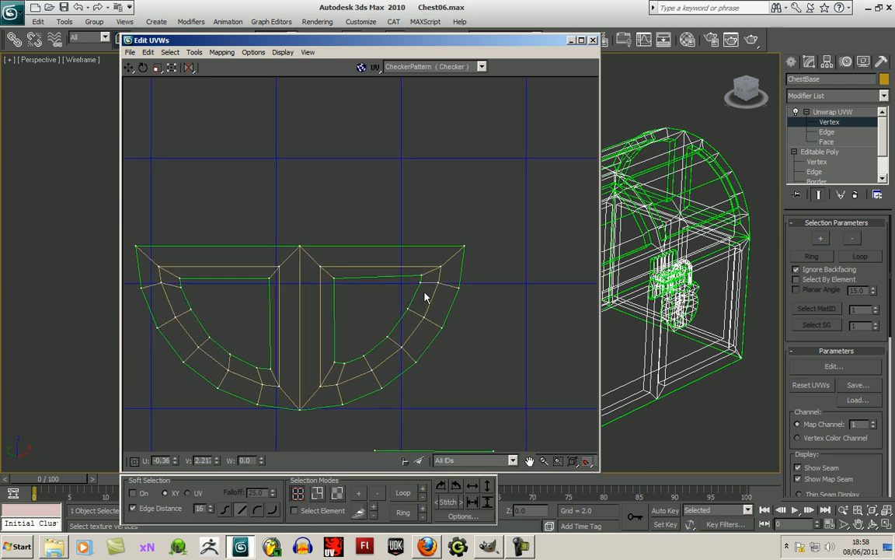
drag(421, 283, 421, 277)
- Lower the right opening's bottom inner corner vertex beside the centre bar and check the neighbouring top corner
scroll(420, 280, down, 2)
scroll(424, 286, down, 1)
middle_drag(444, 327, 433, 286)
scroll(430, 302, up, 2)
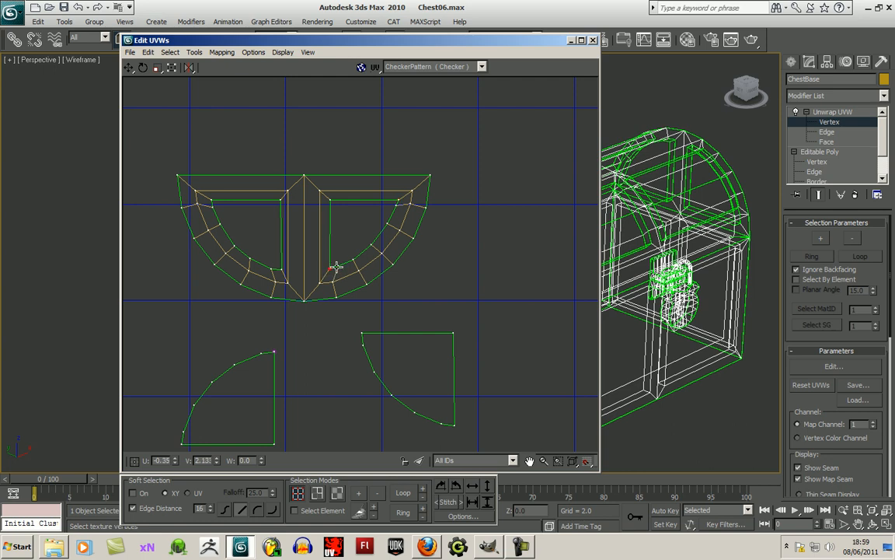
click(331, 201)
scroll(404, 381, down, 5)
scroll(419, 334, up, 3)
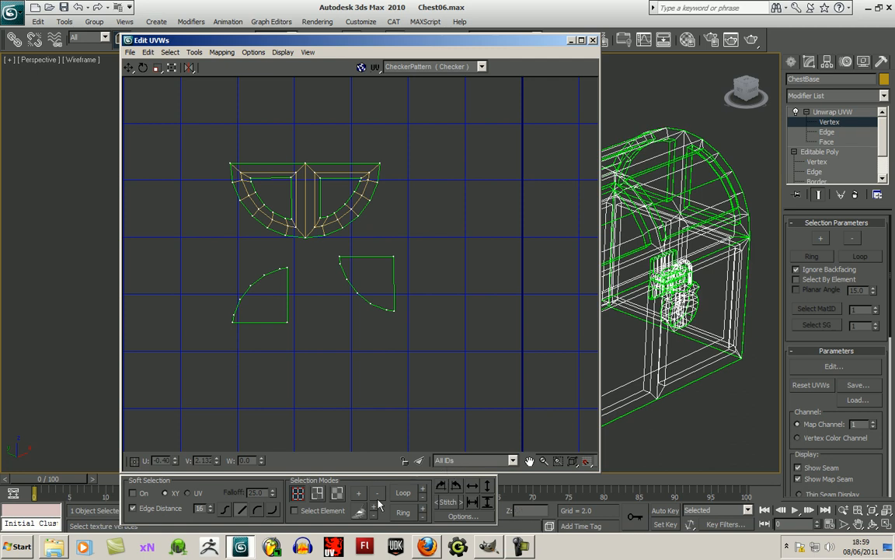
- Move the right quarter-round panel shell into the lid frame's left opening and scale it to fit inside the inset band
mouse_move(346, 323)
mouse_down()
mouse_move(338, 328)
mouse_move(346, 334)
mouse_up()
click(303, 510)
drag(404, 245, 341, 328)
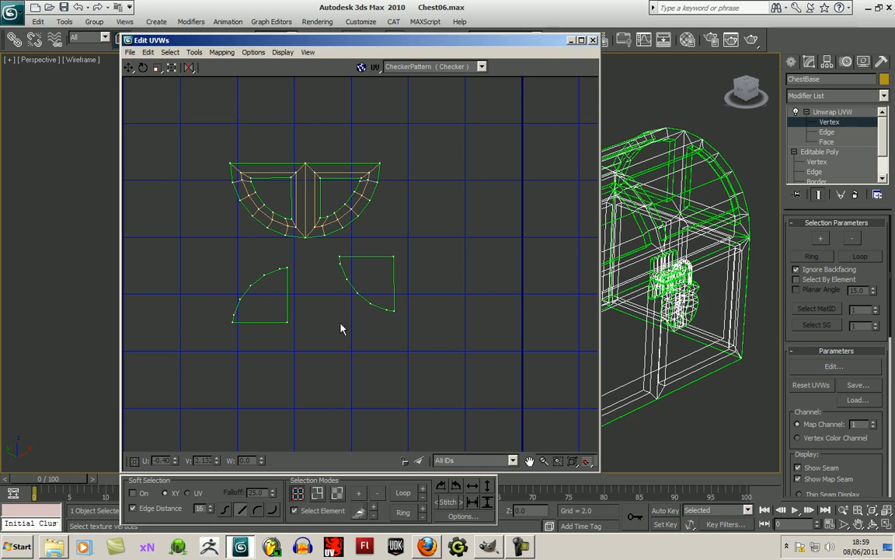
click(337, 493)
drag(424, 262, 335, 334)
drag(378, 291, 297, 217)
drag(314, 237, 288, 211)
- Rotate the remaining quarter-round panel shell to match the right opening, move it inside and scale it to fit
drag(303, 263, 218, 354)
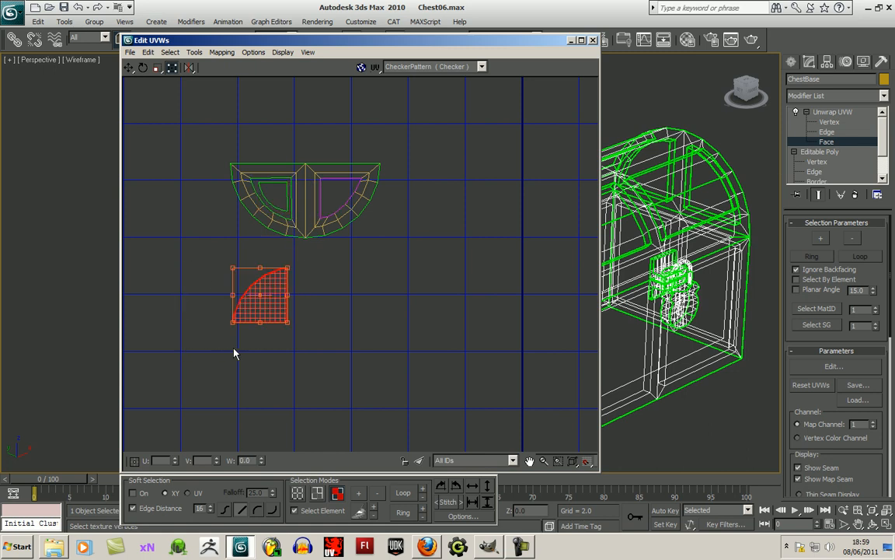
click(455, 487)
drag(263, 307, 350, 209)
click(353, 237)
scroll(347, 250, up, 4)
middle_drag(347, 250, 384, 407)
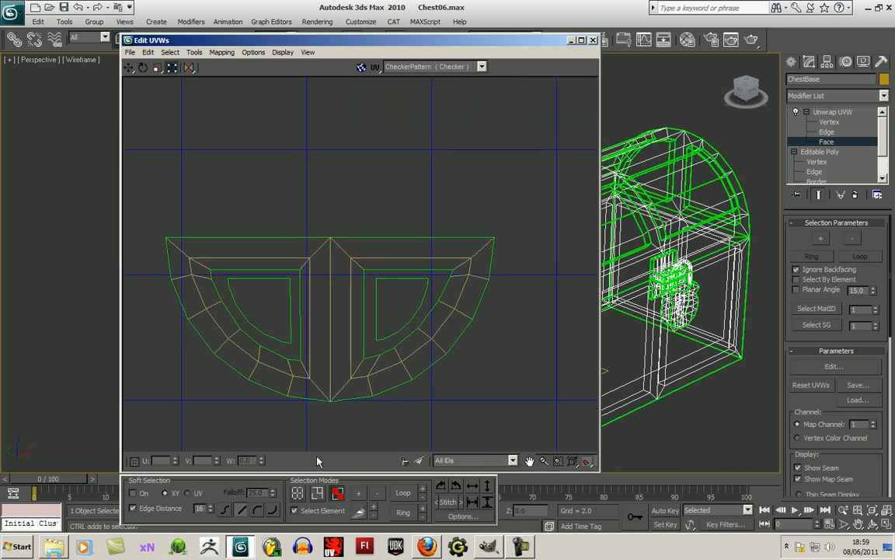
- Weld the right panel's corner and curve vertices onto the matching inner vertices of the right opening
click(299, 493)
click(307, 511)
key(ctrl+t)
drag(376, 278, 363, 270)
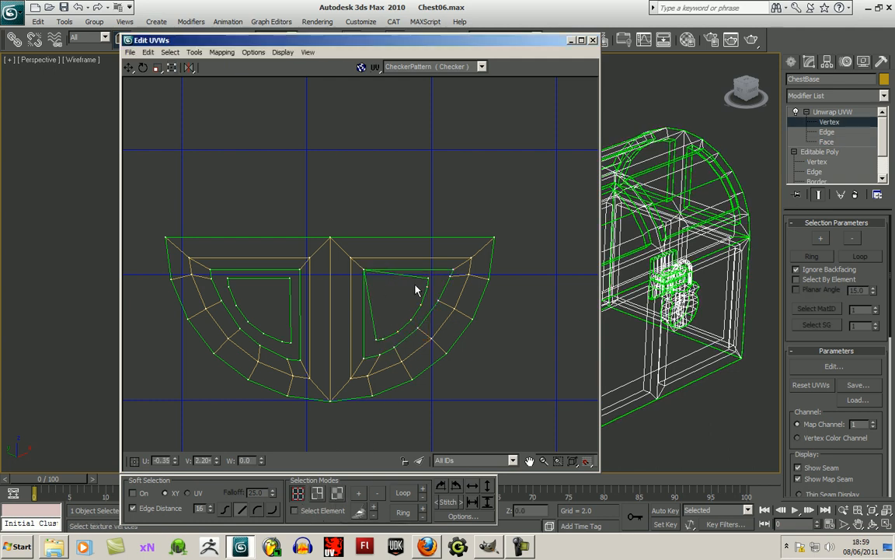
drag(428, 278, 447, 279)
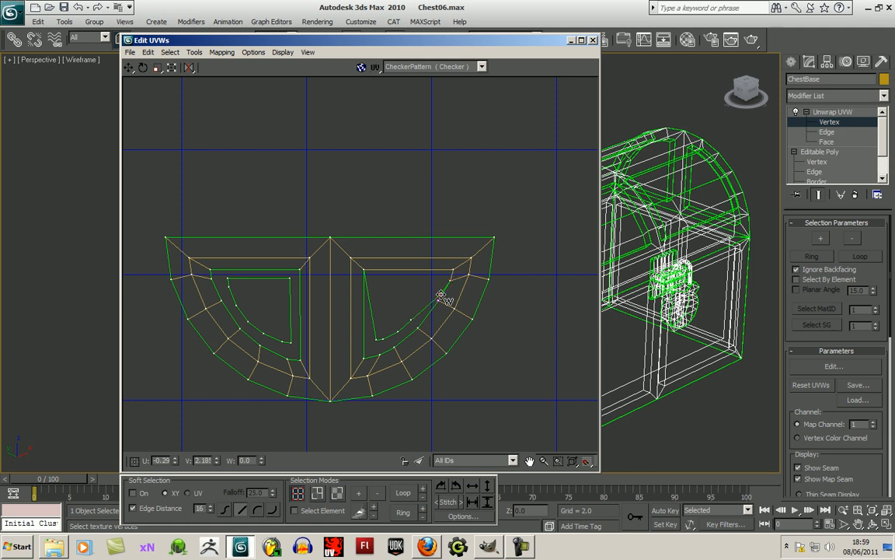
drag(410, 321, 362, 360)
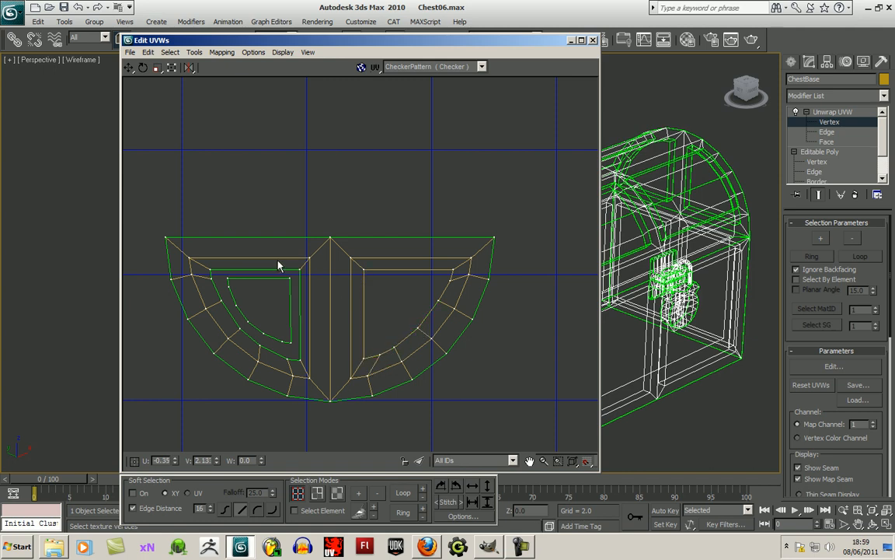
- Weld the left panel's corner and curve vertices onto the matching inner vertices of the left opening
drag(290, 282, 297, 279)
drag(231, 277, 211, 272)
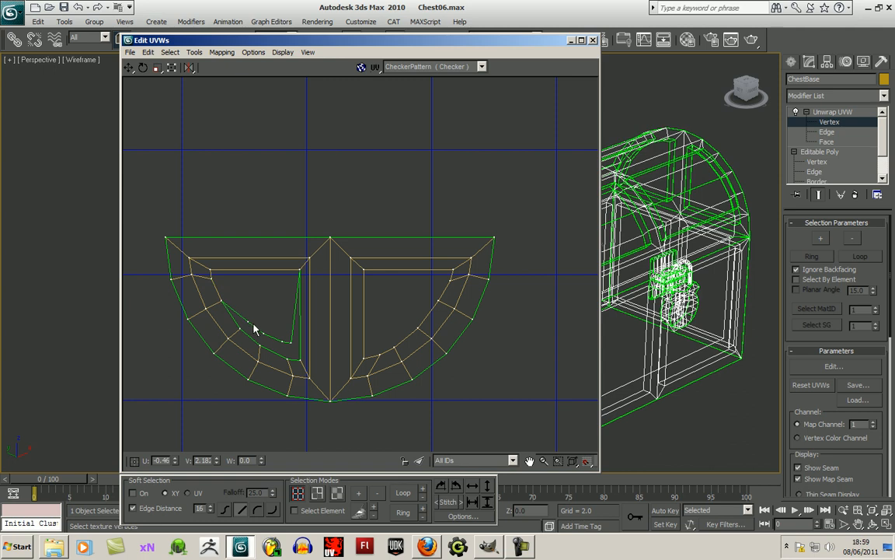
drag(249, 326, 300, 359)
scroll(423, 320, down, 5)
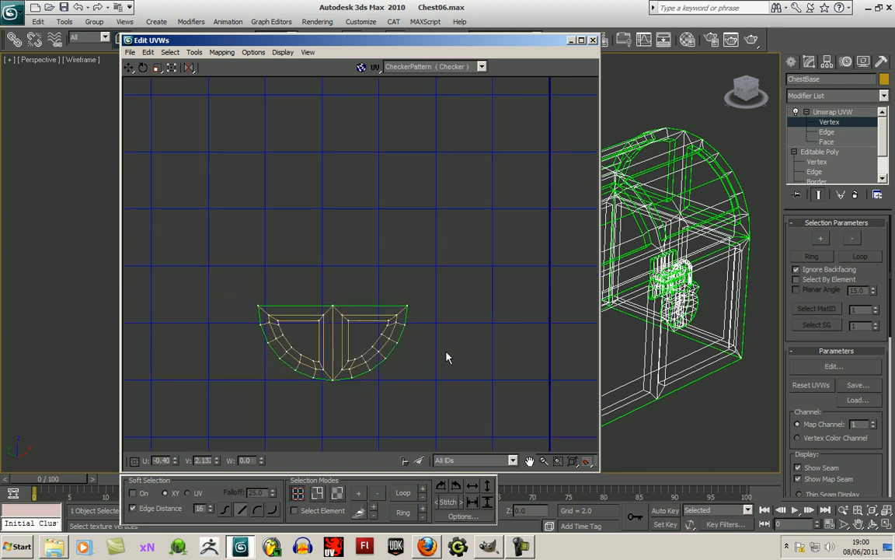
scroll(426, 327, up, 2)
scroll(429, 333, down, 6)
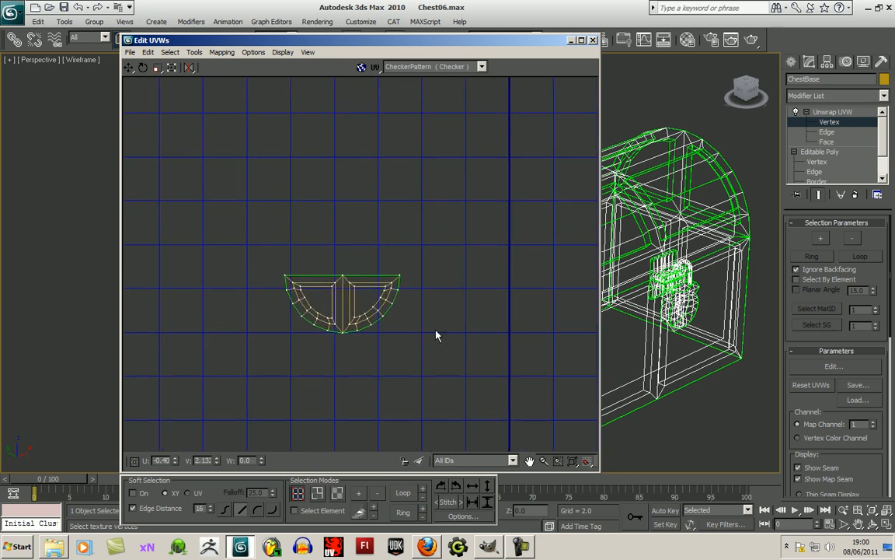
scroll(451, 303, down, 2)
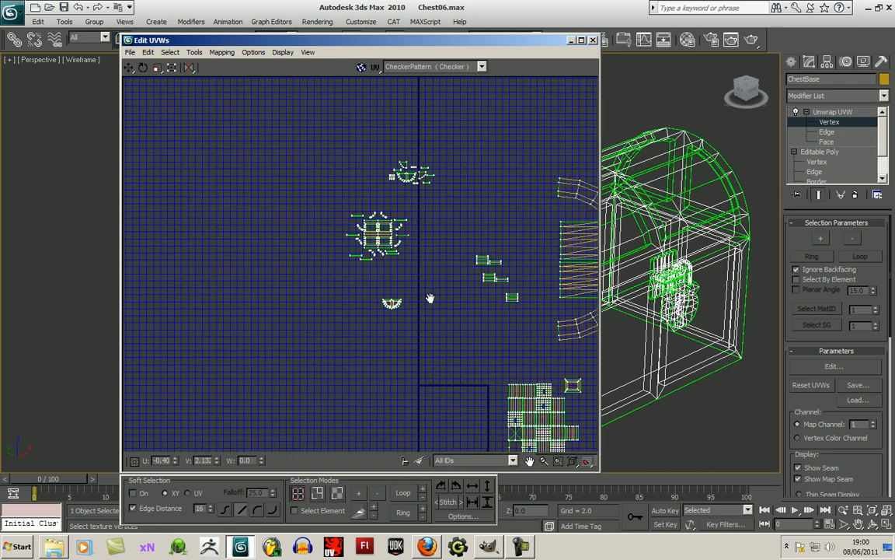
middle_drag(449, 286, 403, 323)
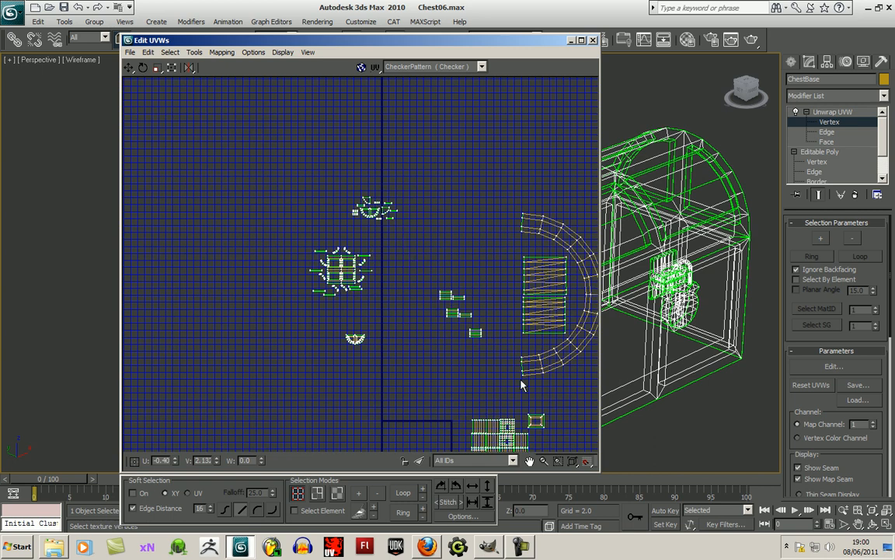
click(523, 547)
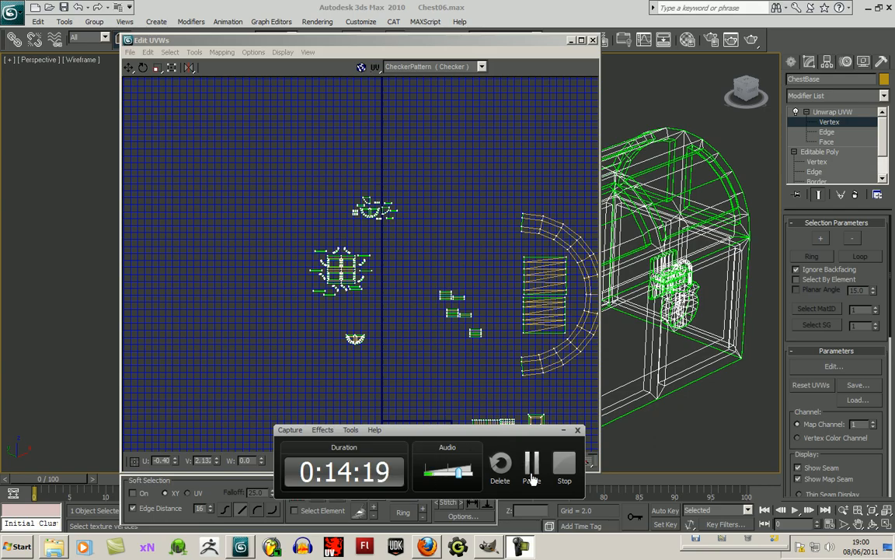